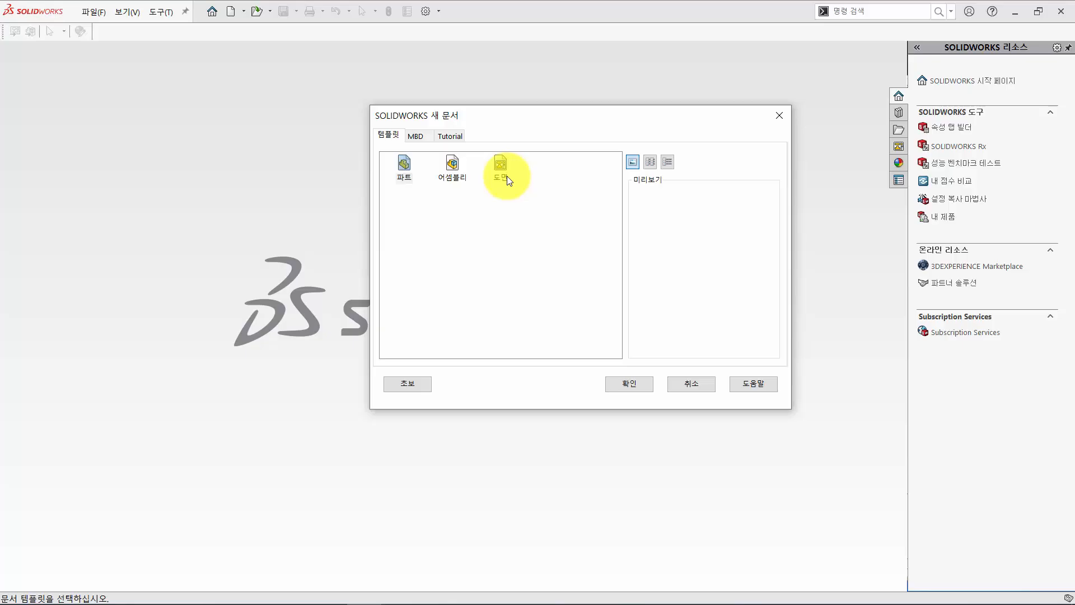
- Switch the new-document dialog to its simplified novice view and create a new part document
left_click(453, 170)
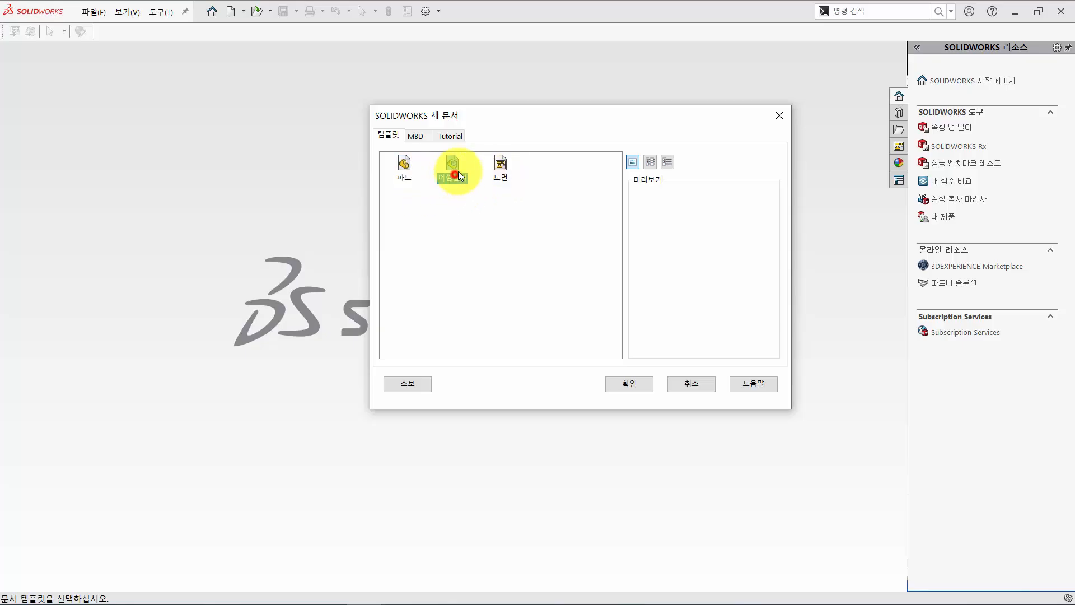
left_click(492, 164)
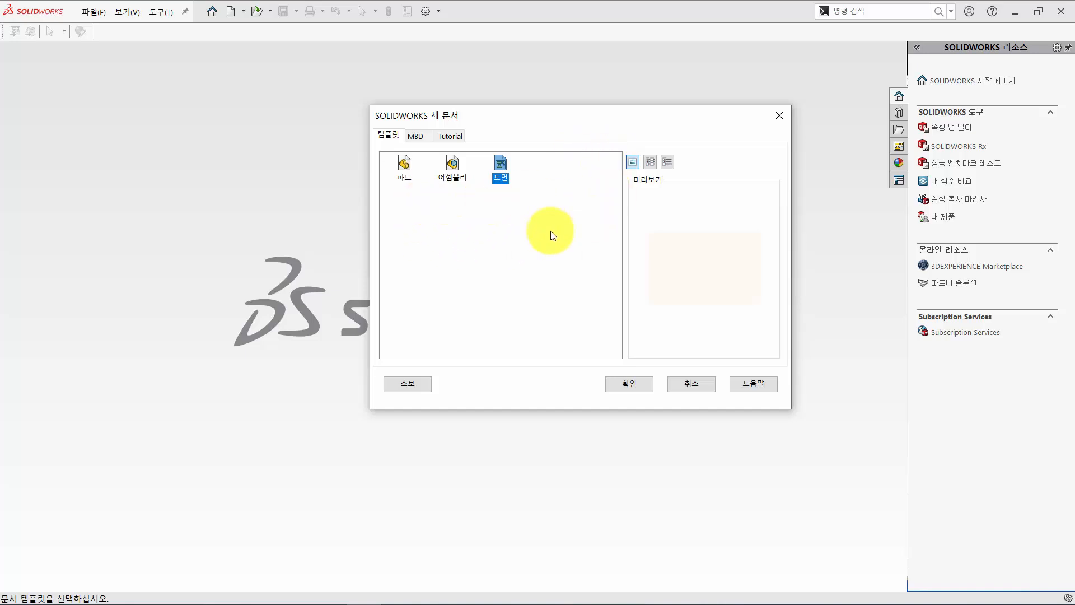
left_click(405, 383)
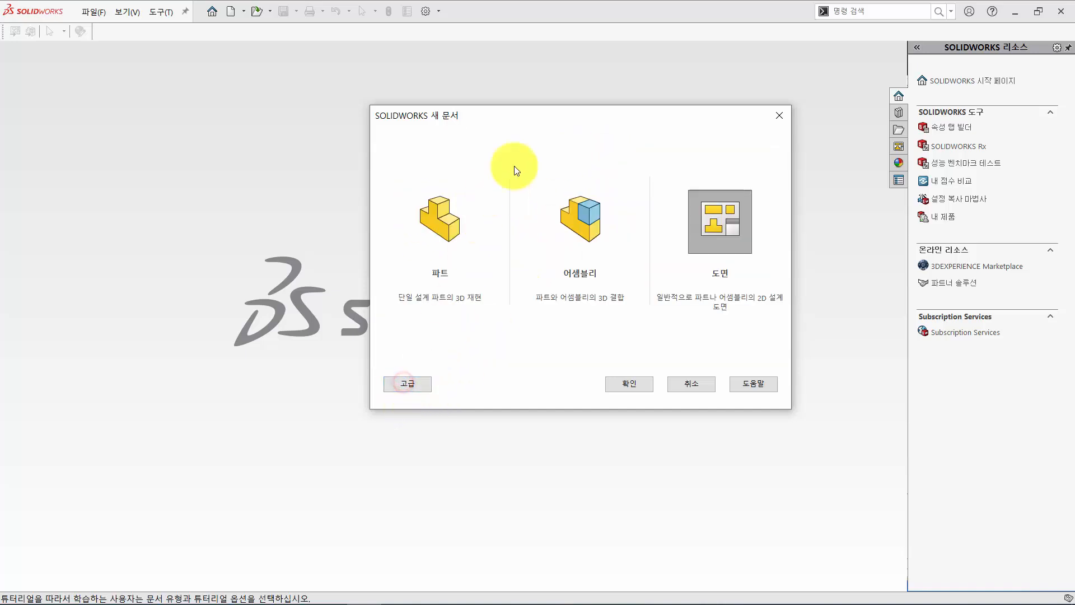
left_click(451, 186)
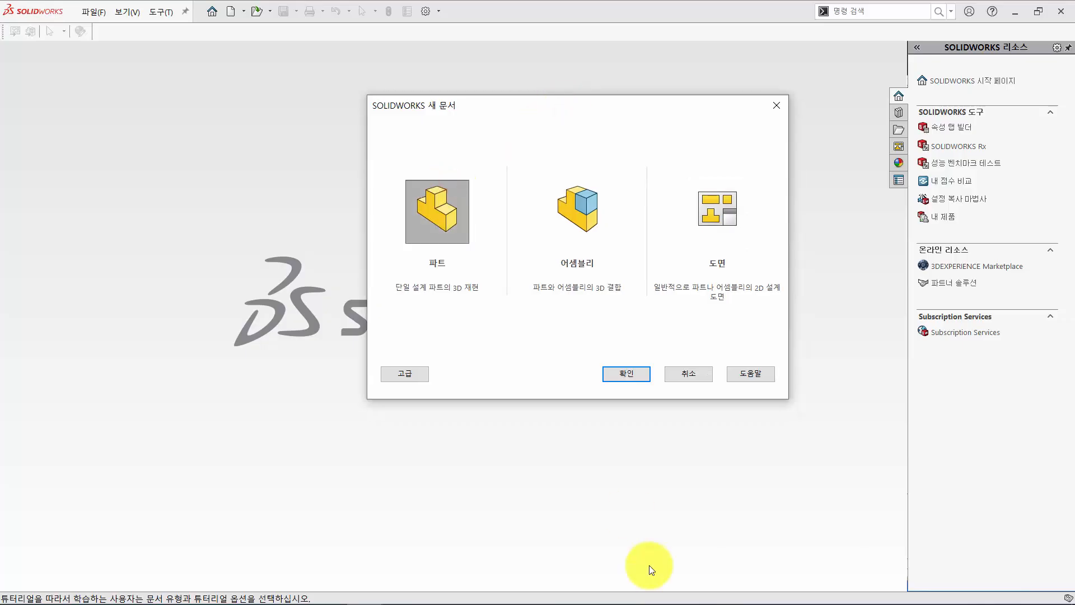
left_click(632, 375)
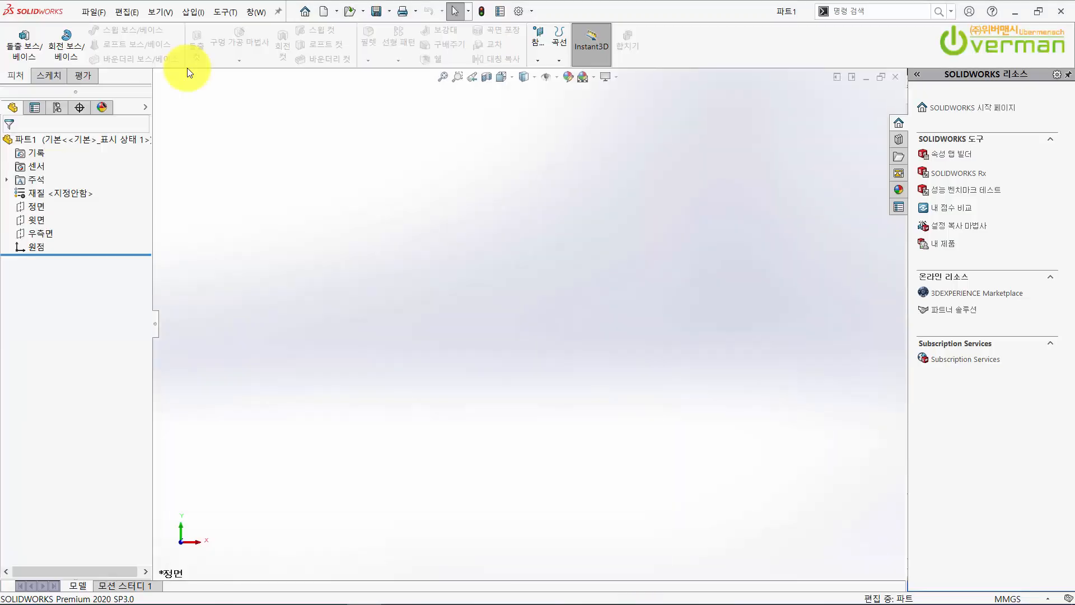
left_click(47, 77)
left_click(80, 77)
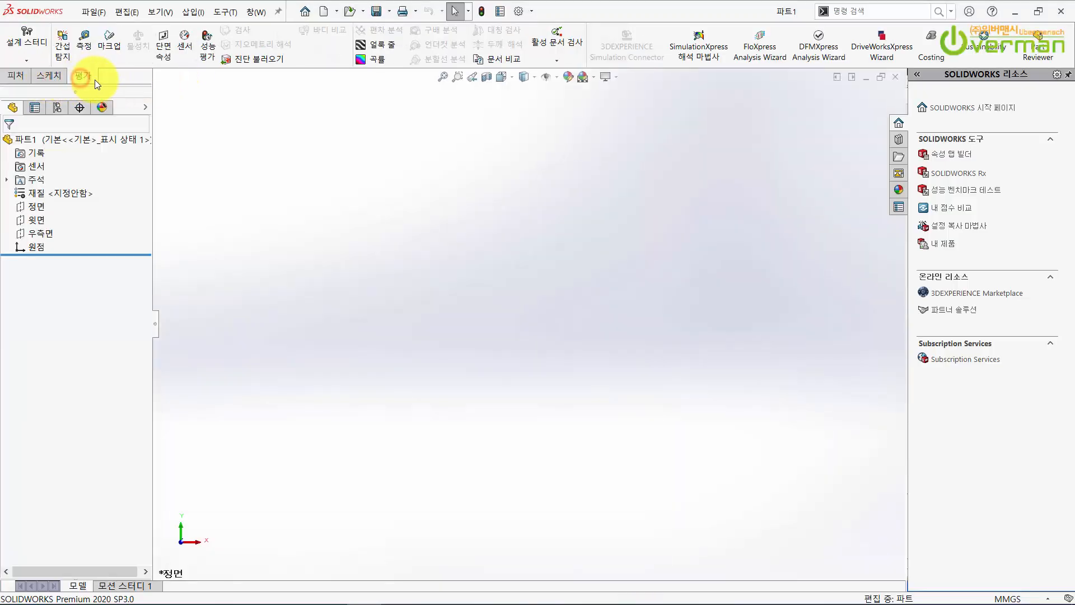
left_click(27, 77)
left_click(46, 77)
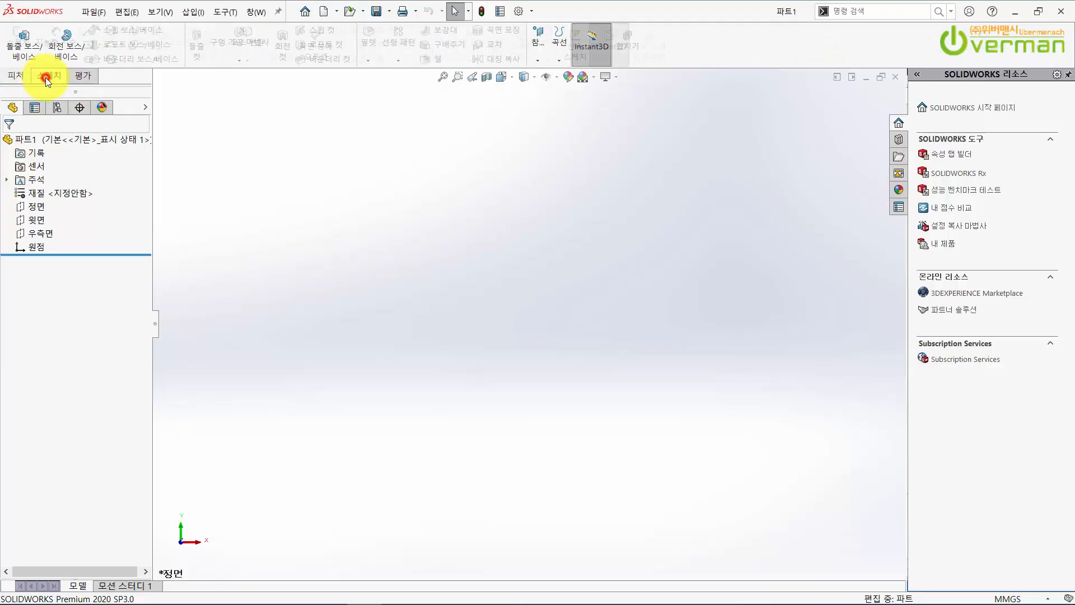
left_click(88, 78)
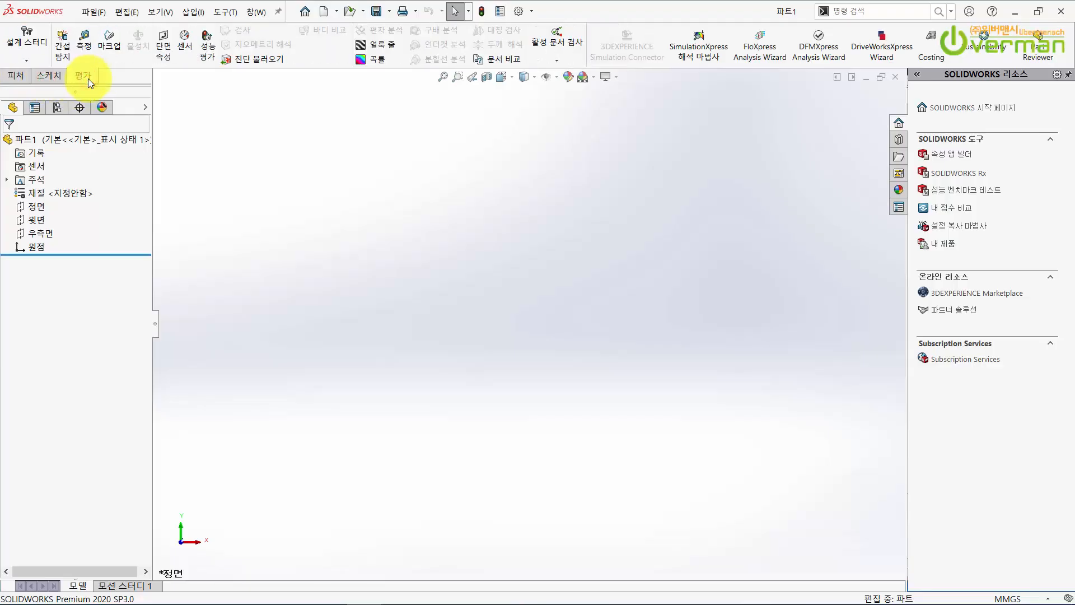
left_click(25, 75)
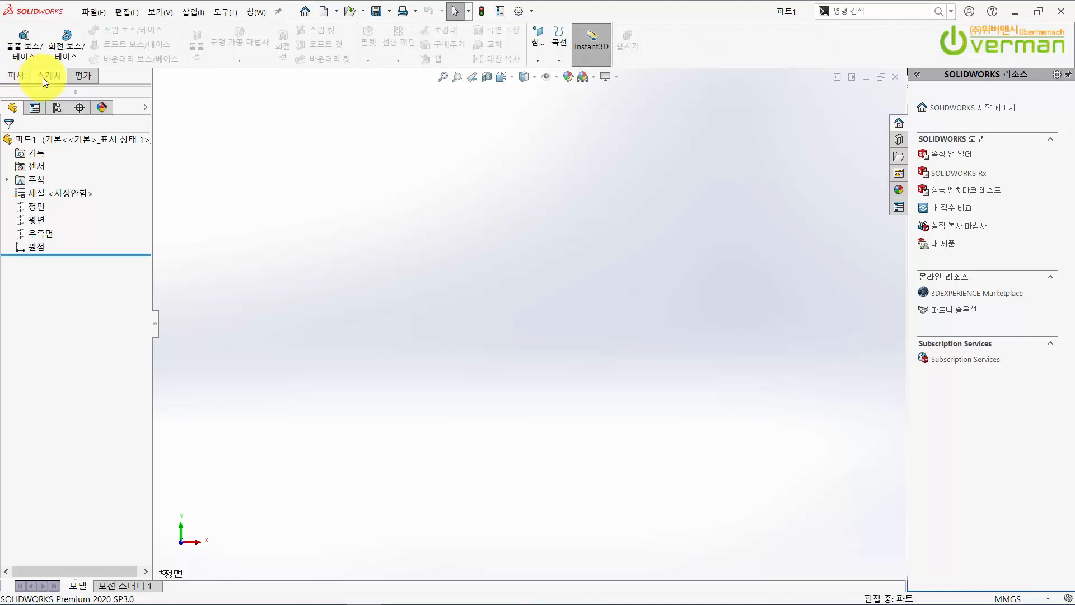
- Add the Surfaces (곡면) tab to the CommandManager and display its tools
right_click(43, 77)
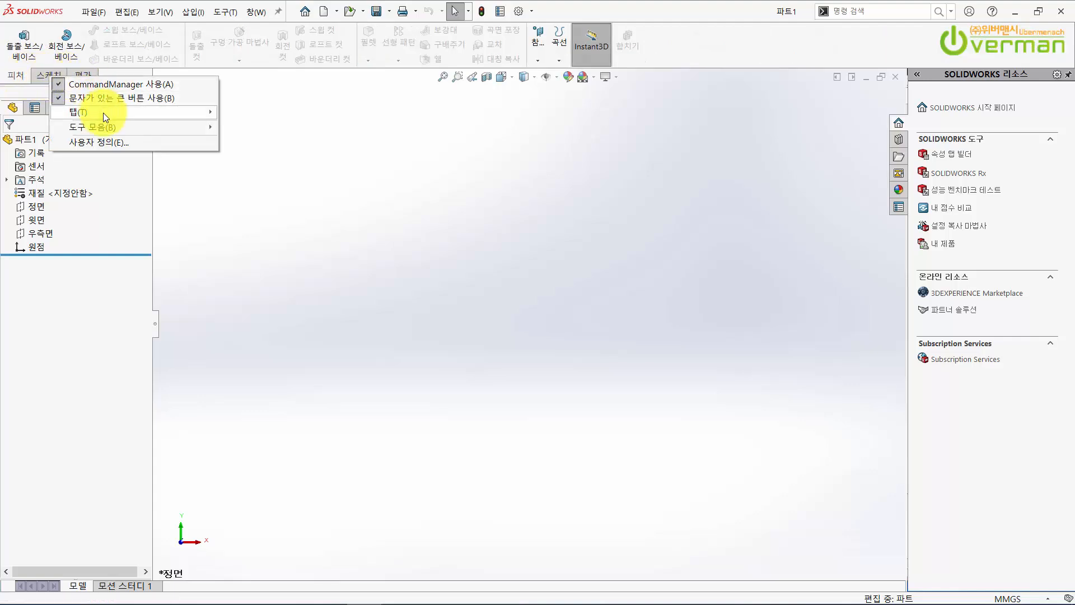
mouse_move(105, 117)
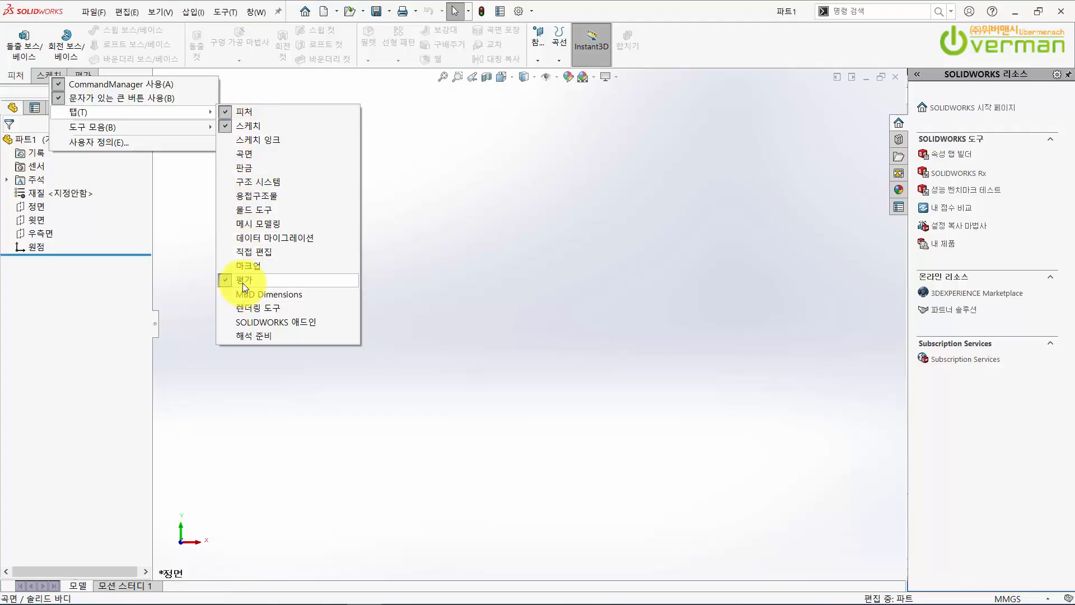
left_click(280, 154)
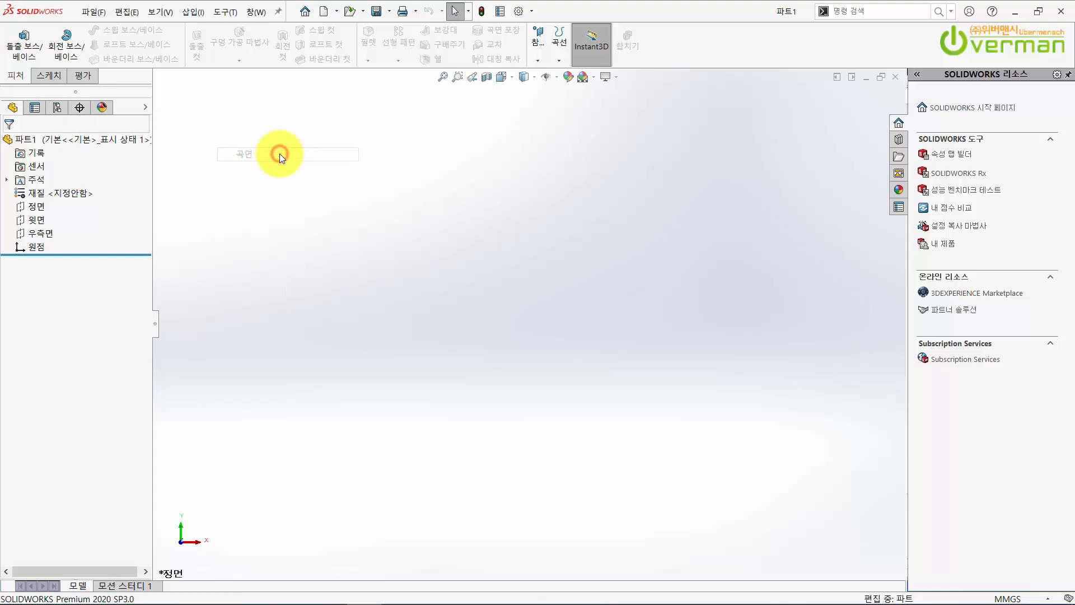
left_click(86, 72)
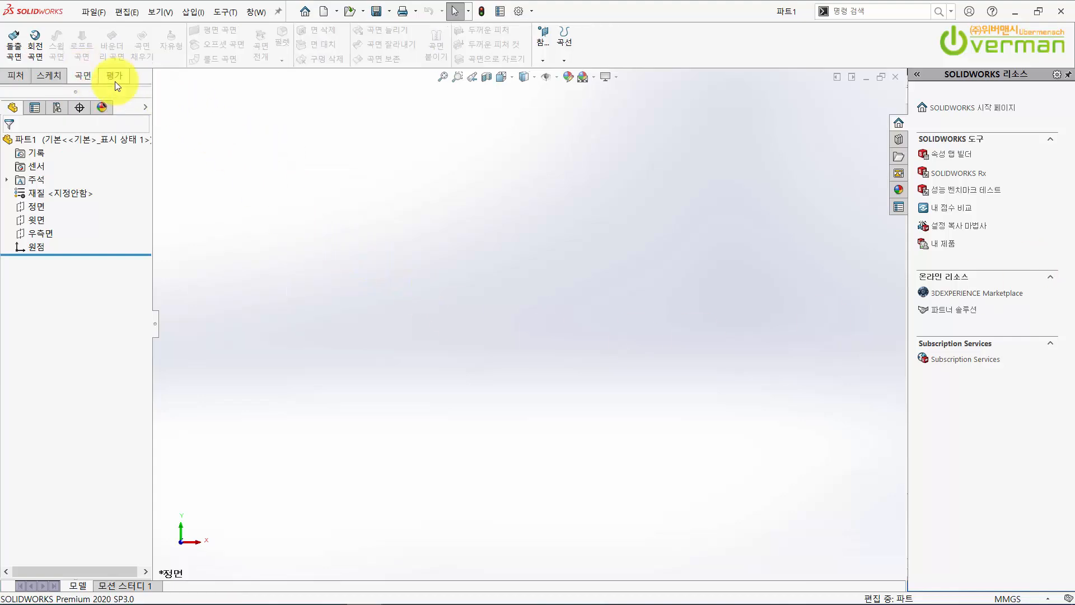
- Remove the Surfaces (곡면) tab from the CommandManager
right_click(88, 79)
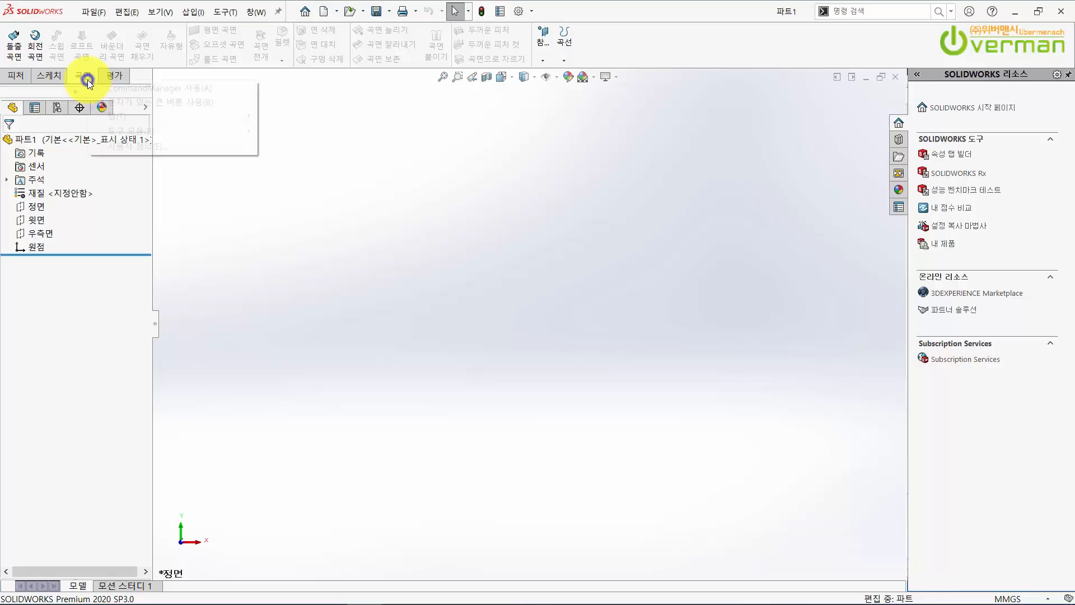
mouse_move(145, 116)
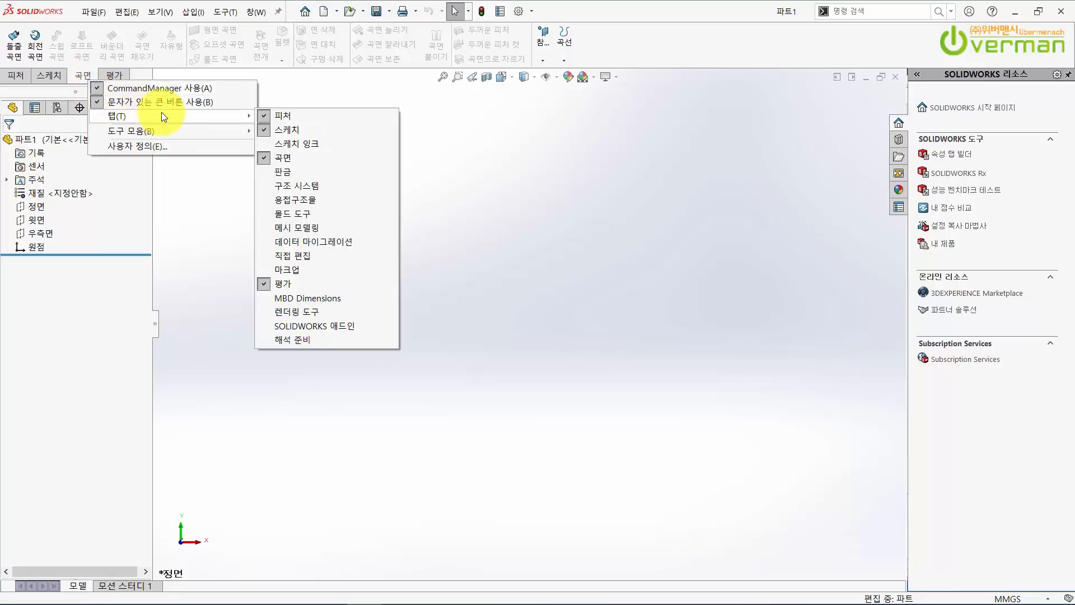
left_click(304, 158)
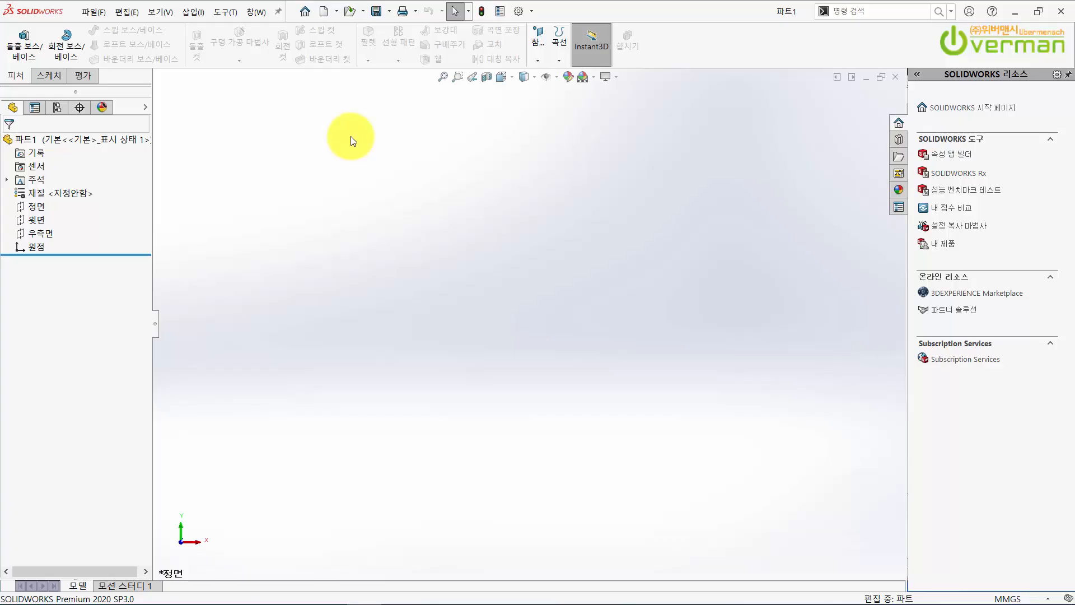
- Start opening an existing document and browse to the Essentials > Lesson01 > Case Study folder
left_click(361, 15)
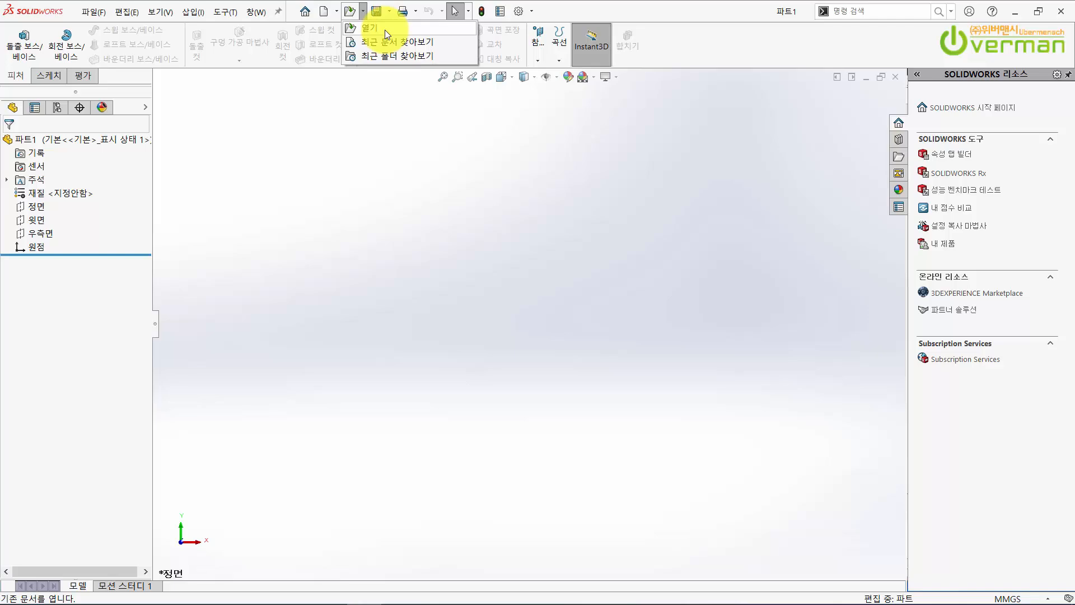
left_click(385, 32)
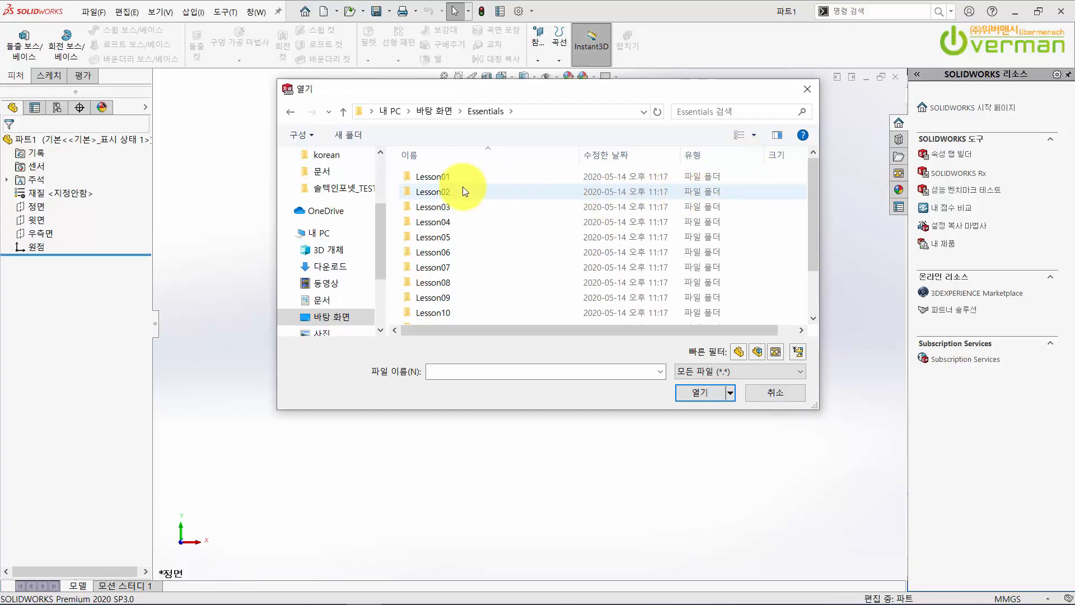
double_click(449, 178)
double_click(449, 178)
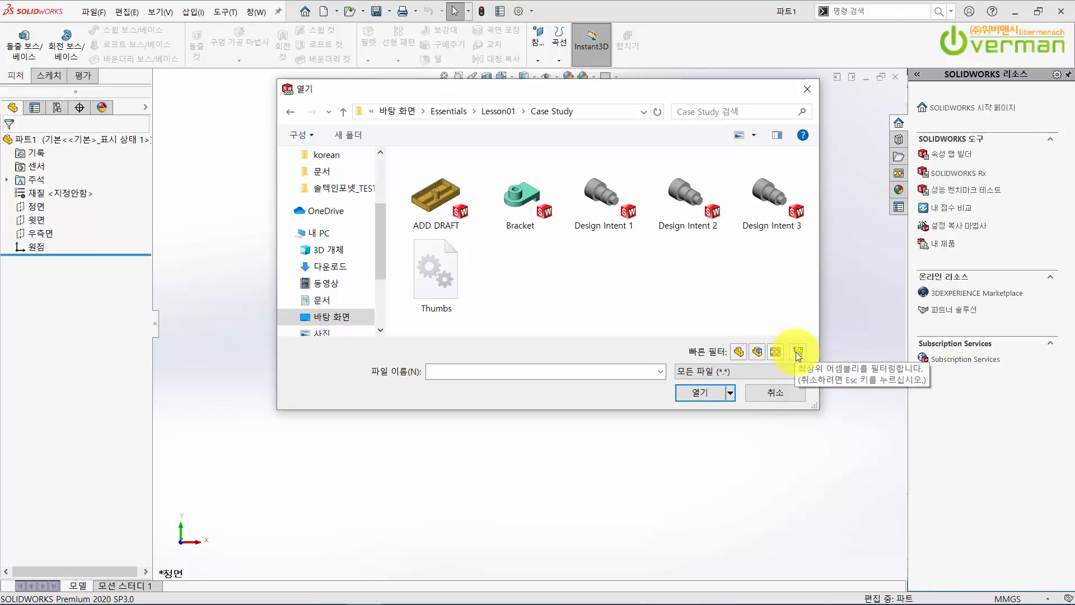
- Filter the file list to parts and assemblies and open the Bracket part
left_click(738, 351)
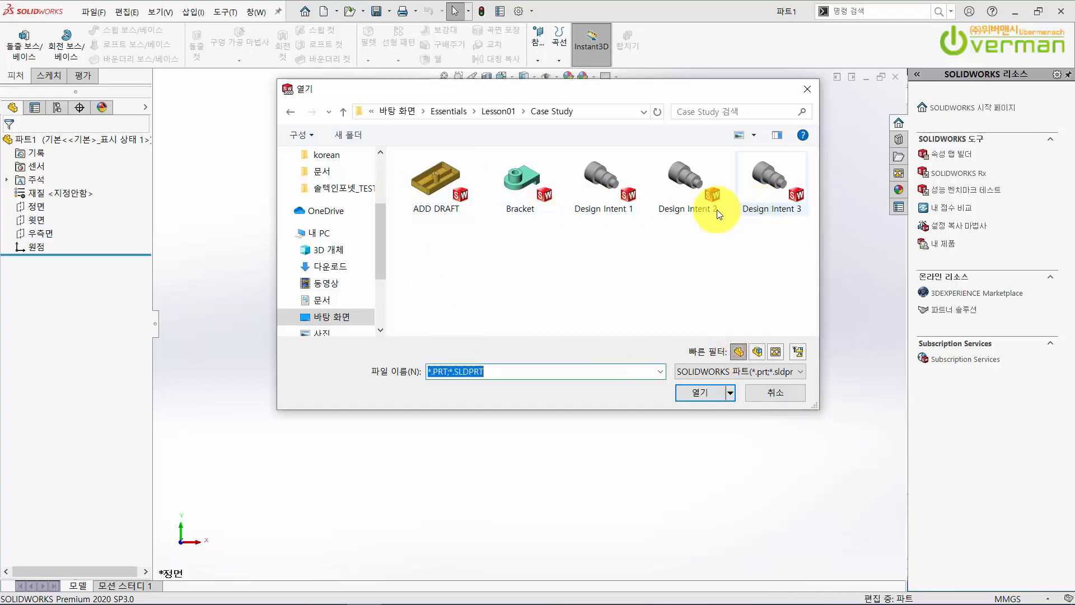
left_click(757, 351)
left_click(739, 351)
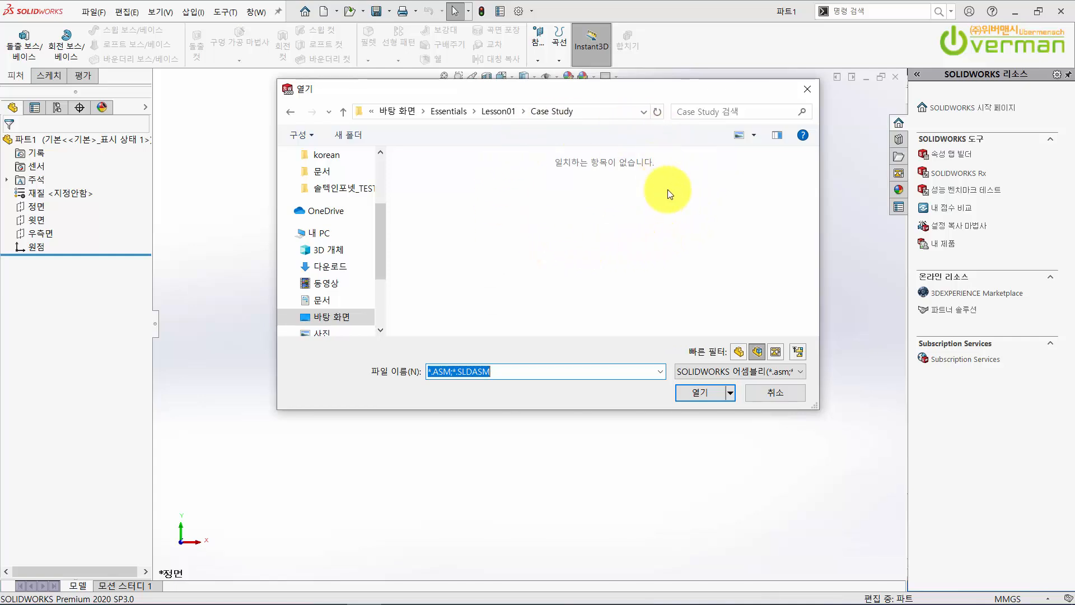
left_click(738, 353)
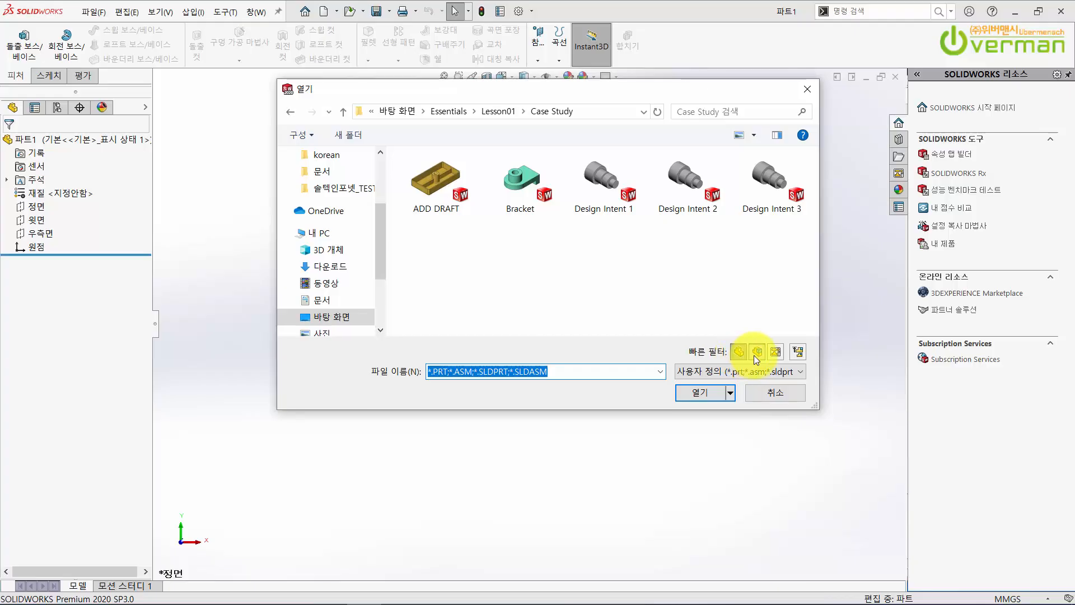
left_click(520, 185)
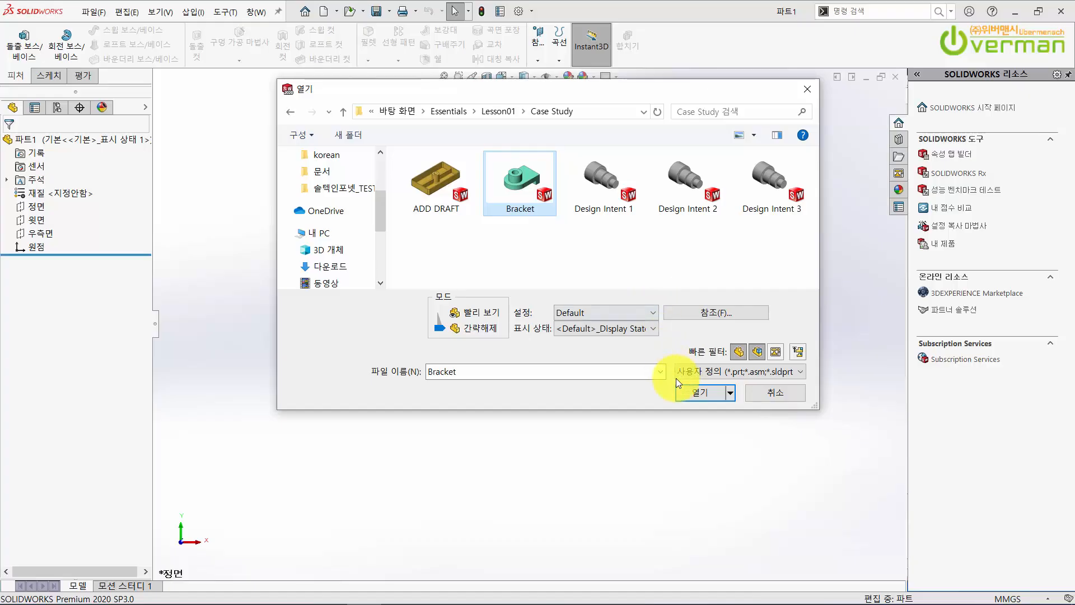
left_click(694, 393)
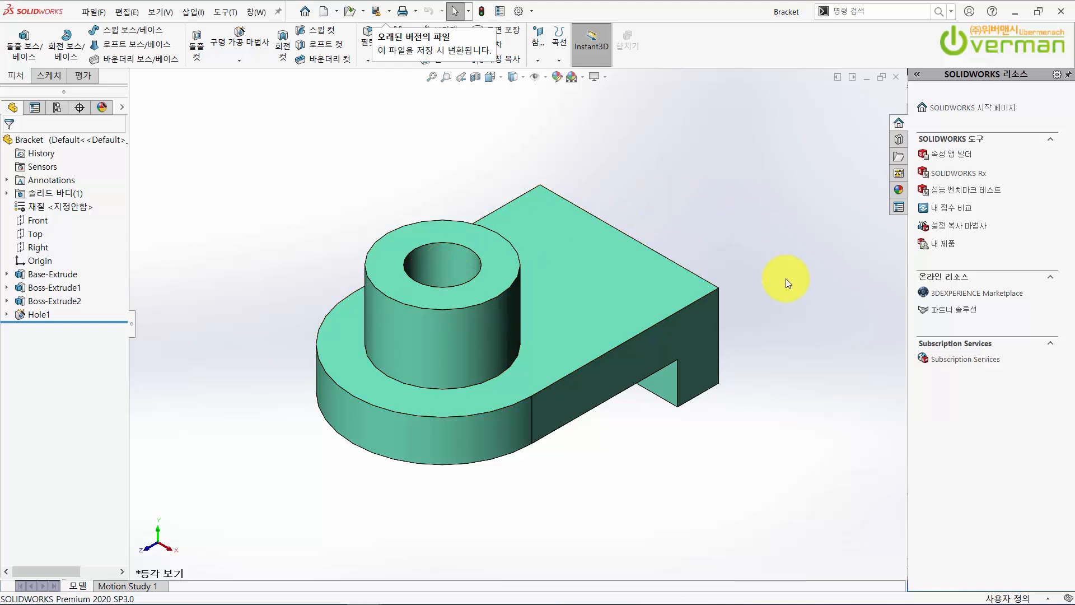
- Examine the bracket model as a whole and close up around its cylindrical boss, rounded base end and far plate corner
scroll(628, 457, "down", 1)
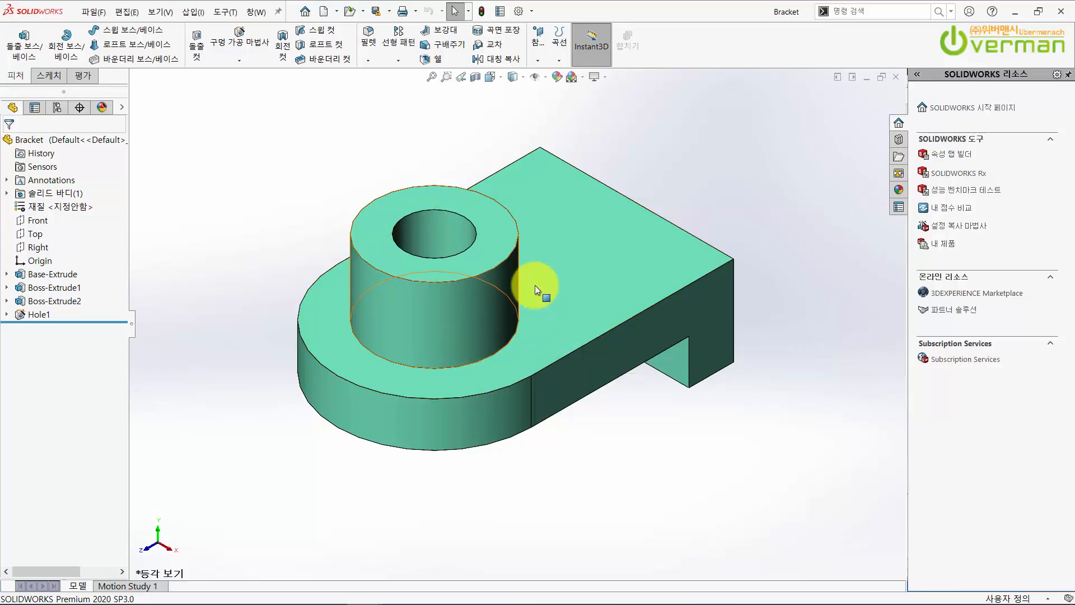
scroll(587, 317, "down", 3)
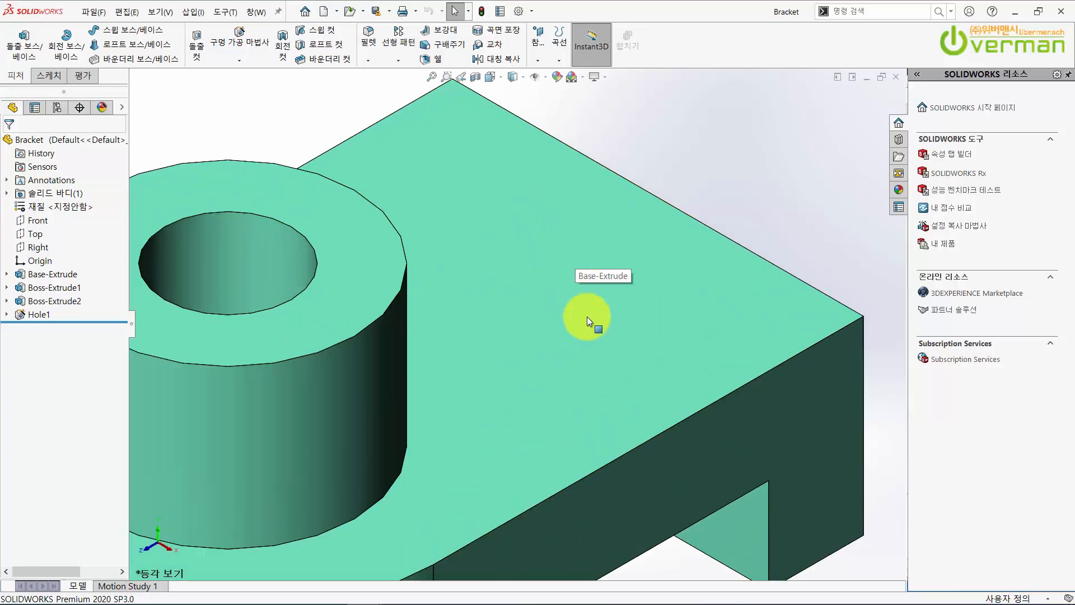
scroll(588, 334, "up", 5)
scroll(378, 379, "down", 5)
scroll(365, 397, "up", 5)
scroll(442, 367, "down", 3)
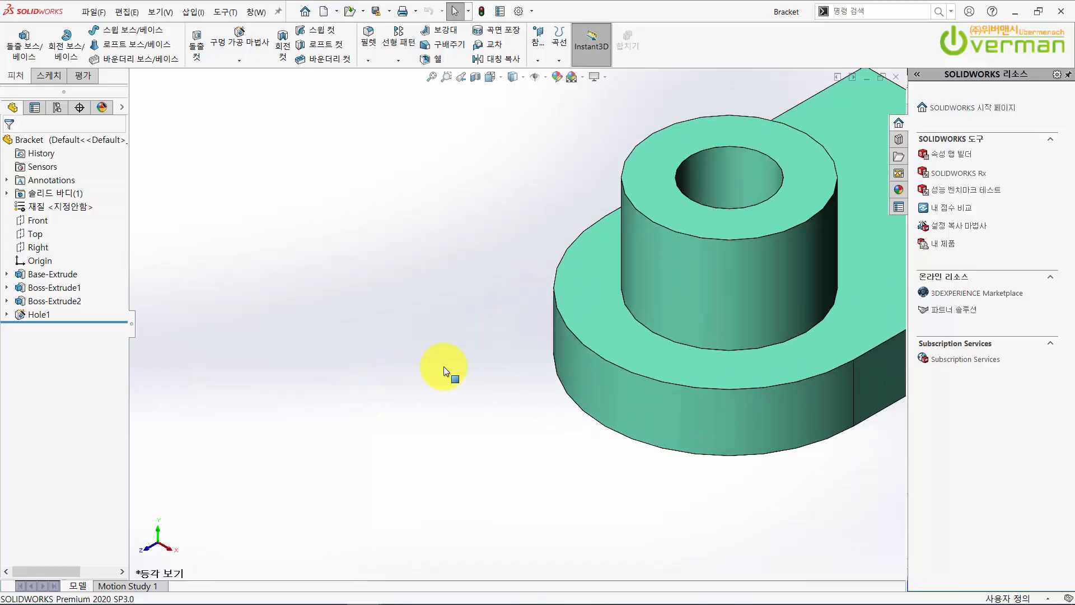
scroll(778, 269, "up", 4)
scroll(700, 281, "down", 6)
scroll(760, 311, "up", 5)
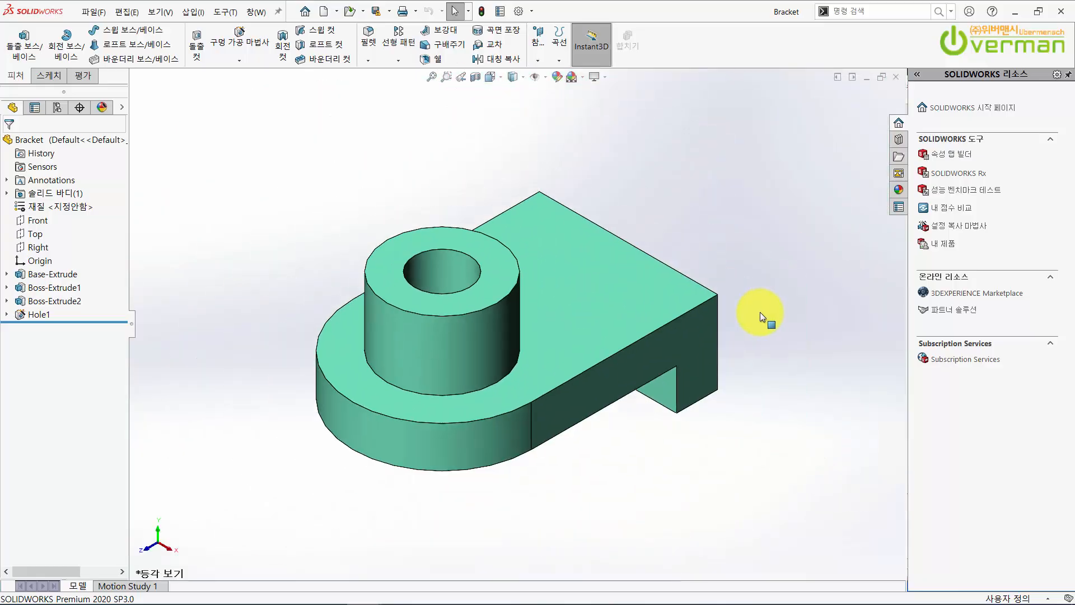
scroll(678, 313, "down", 4)
scroll(489, 348, "down", 4)
scroll(471, 355, "up", 4)
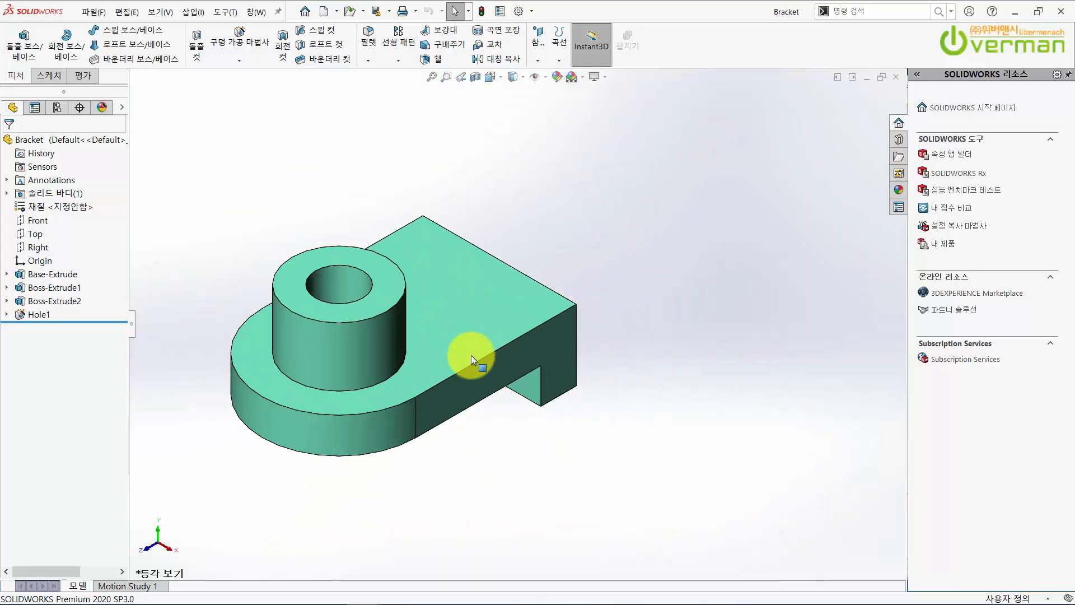
scroll(269, 353, "down", 6)
scroll(669, 308, "up", 5)
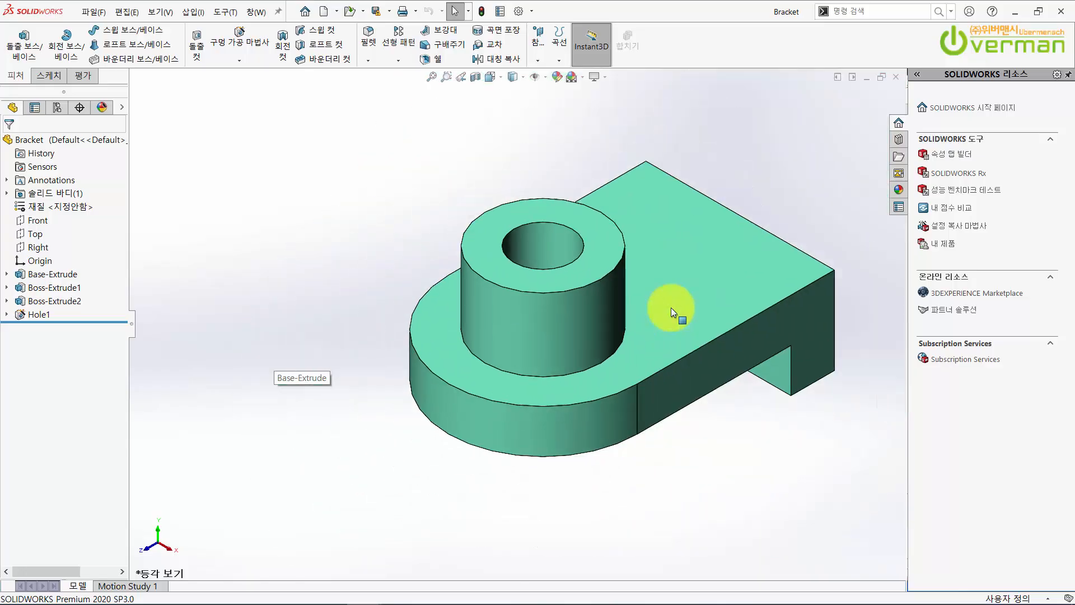
scroll(704, 232, "down", 3)
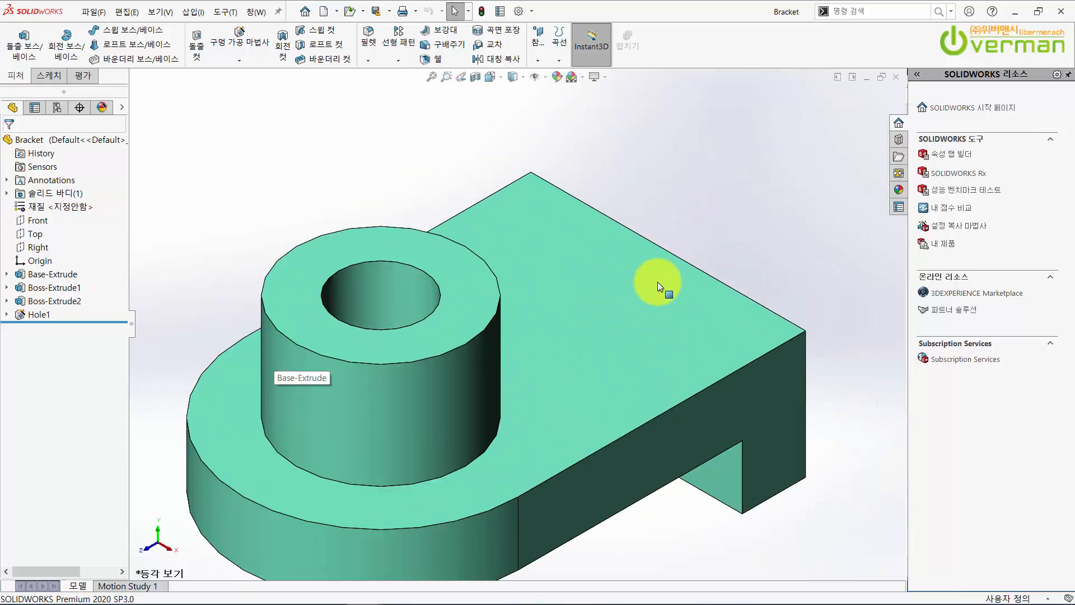
scroll(657, 281, "down", 5)
scroll(532, 284, "up", 4)
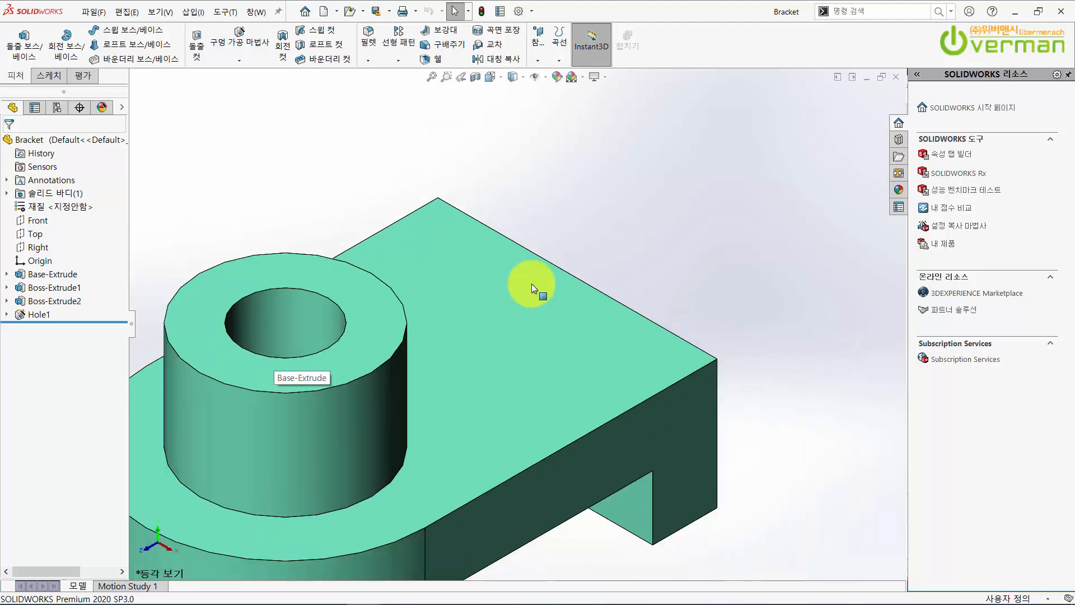
scroll(531, 283, "up", 1)
scroll(190, 421, "down", 5)
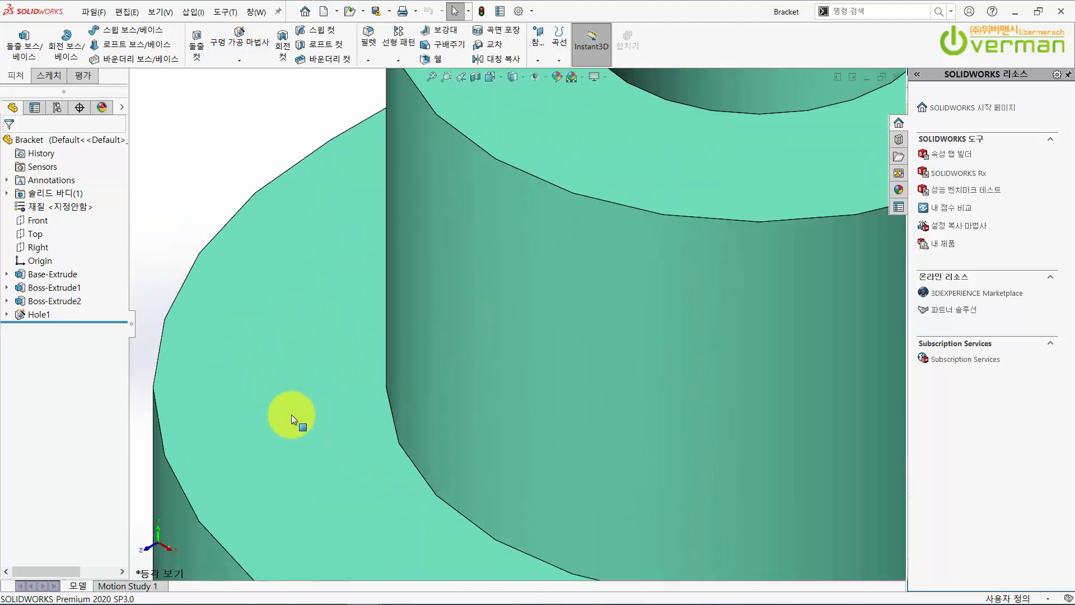
scroll(291, 414, "up", 4)
scroll(664, 437, "down", 5)
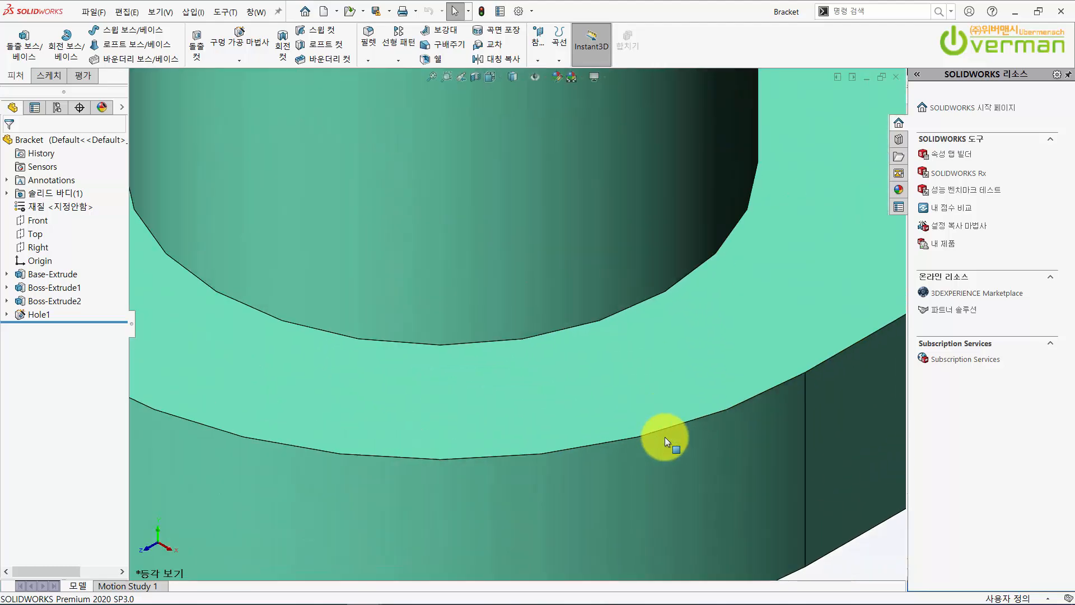
scroll(672, 451, "up", 5)
scroll(822, 216, "down", 1)
scroll(822, 216, "down", 3)
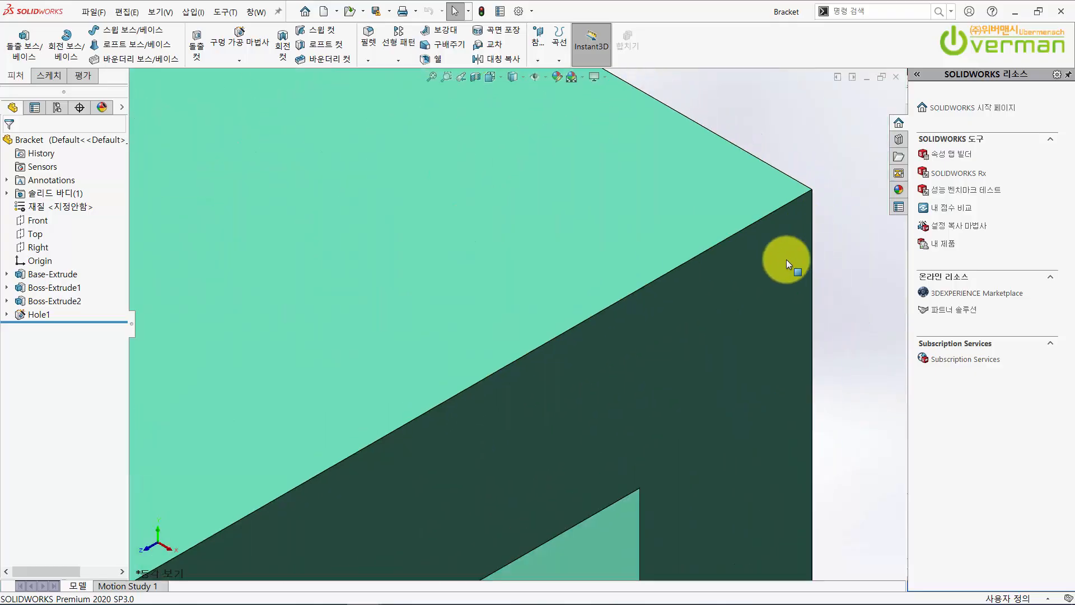
- Examine the whole bracket from several angles by rotating, panning and zooming the model view
scroll(639, 286, "up", 5)
scroll(224, 348, "down", 5)
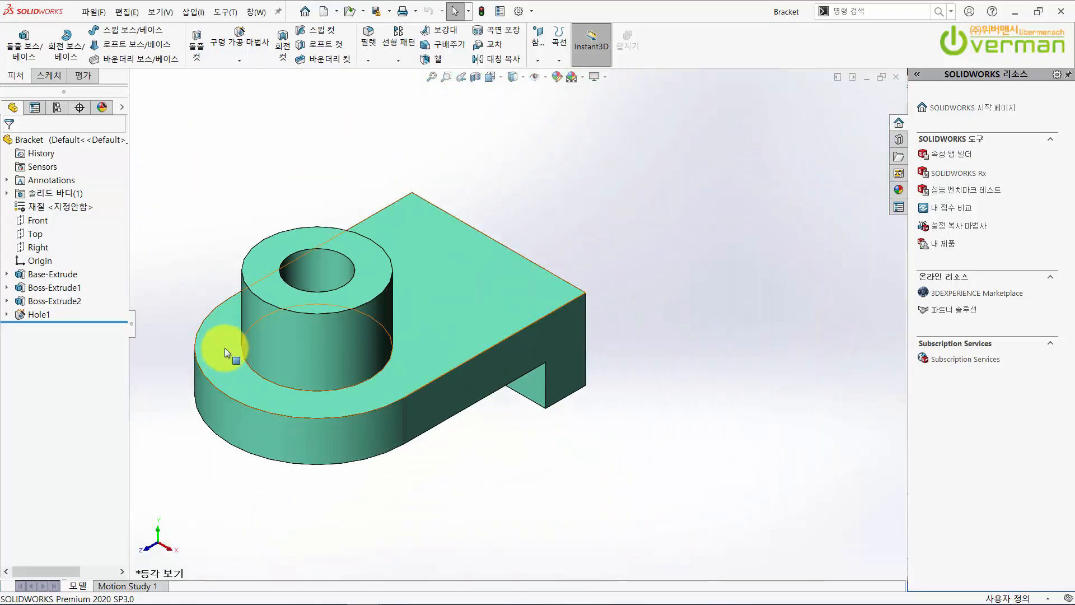
scroll(250, 345, "up", 4)
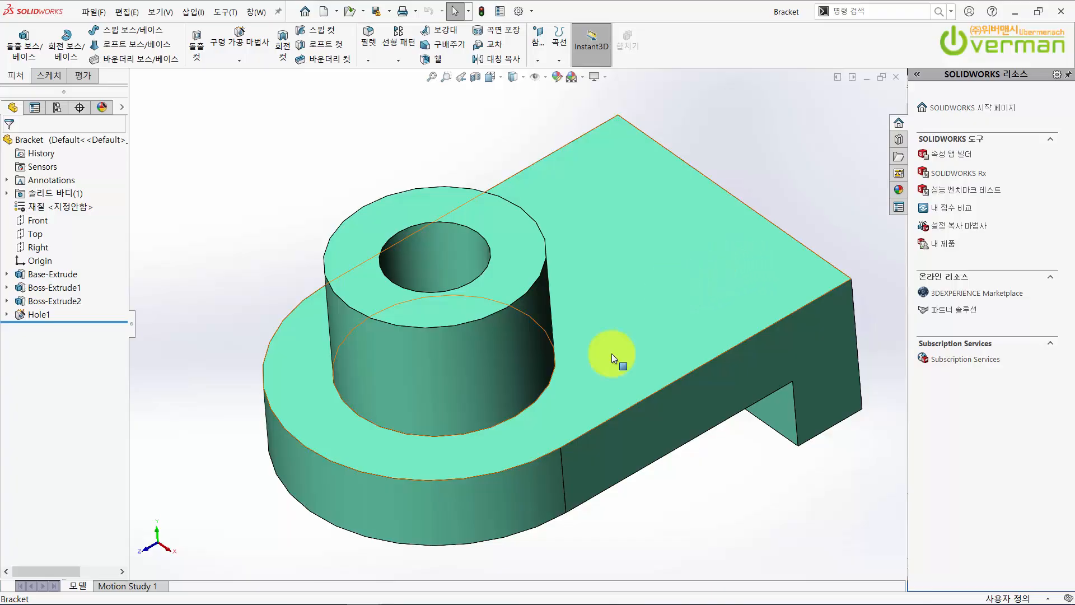
middle_click_drag(636, 324, 766, 394)
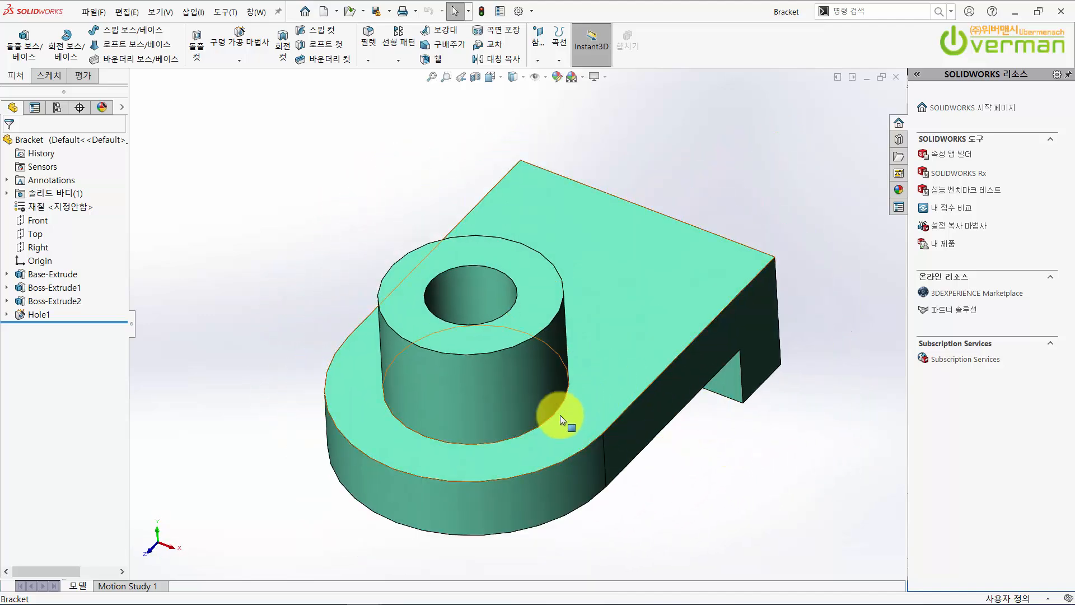
middle_click_drag(473, 470, 791, 193)
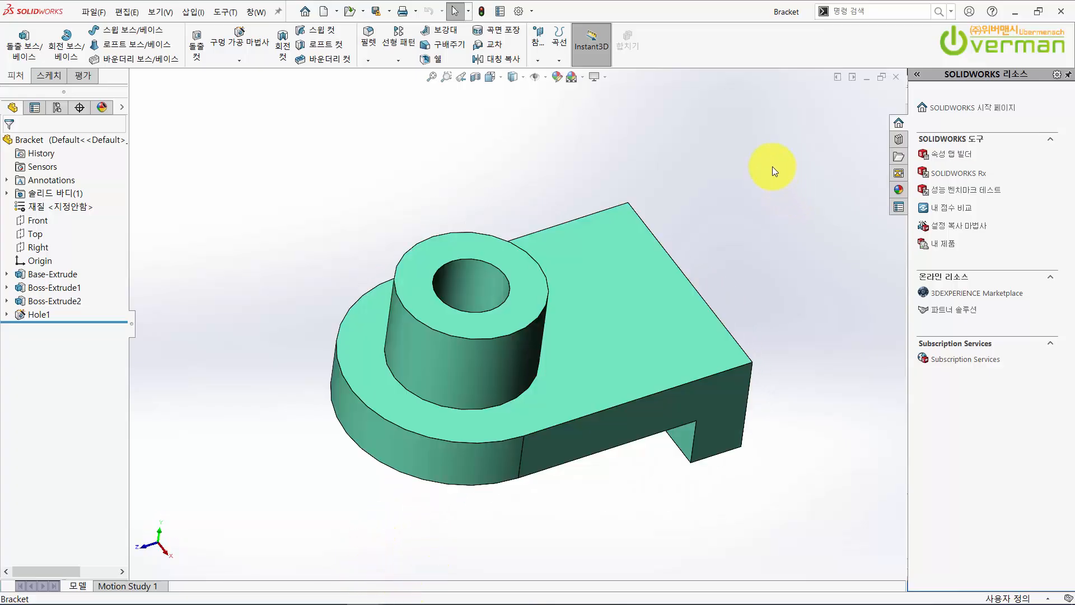
middle_click_drag(558, 311, 639, 325, "ctrl")
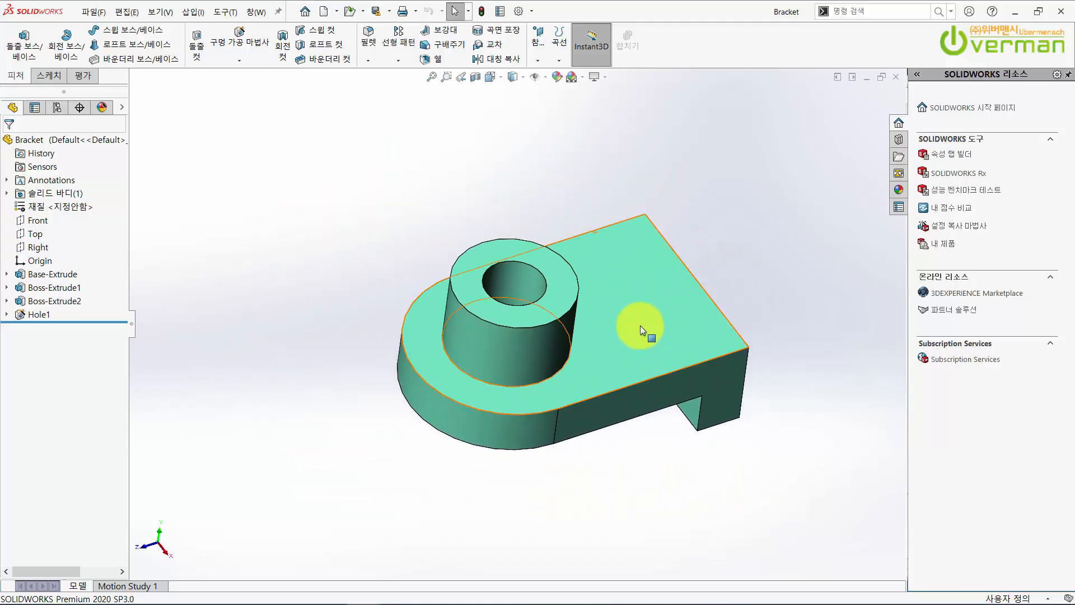
middle_click_drag(626, 330, 728, 346, "shift")
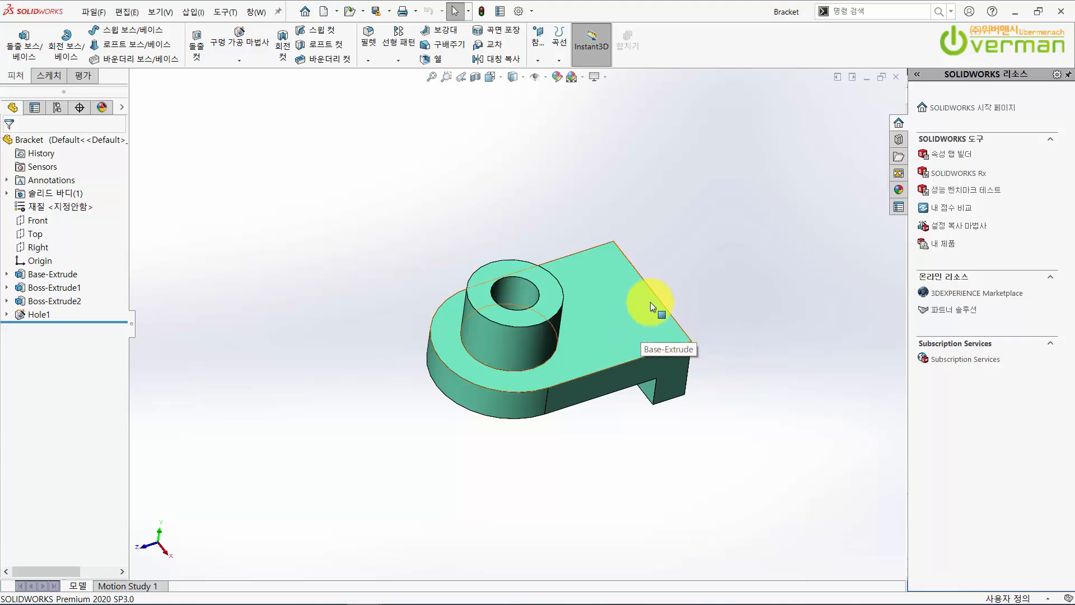
- Examine the plate's top face, the cylindrical boss and the far end close up, returning to the overall model between them
scroll(650, 305, "up", 3)
scroll(576, 314, "down", 10)
scroll(575, 311, "down", 2)
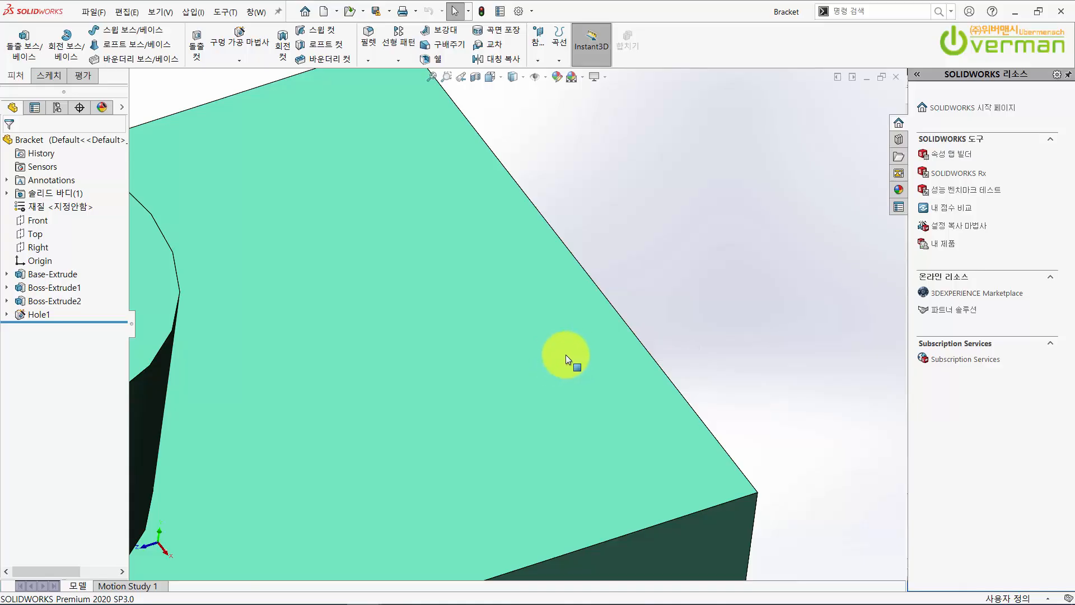
scroll(539, 367, "up", 8)
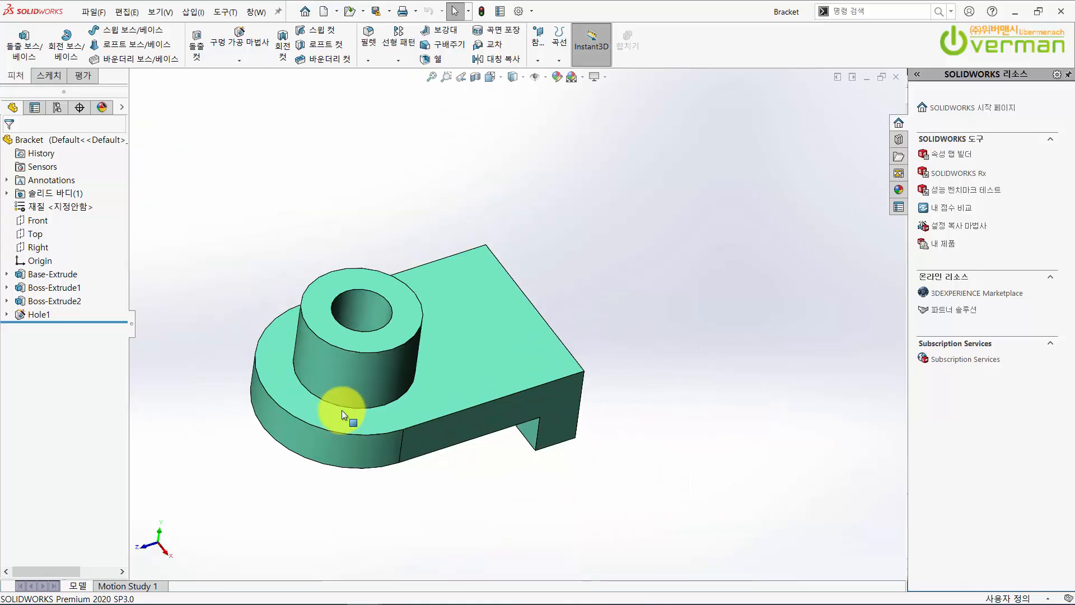
scroll(307, 417, "down", 3)
scroll(311, 404, "up", 3)
scroll(706, 326, "down", 5)
scroll(791, 345, "up", 5)
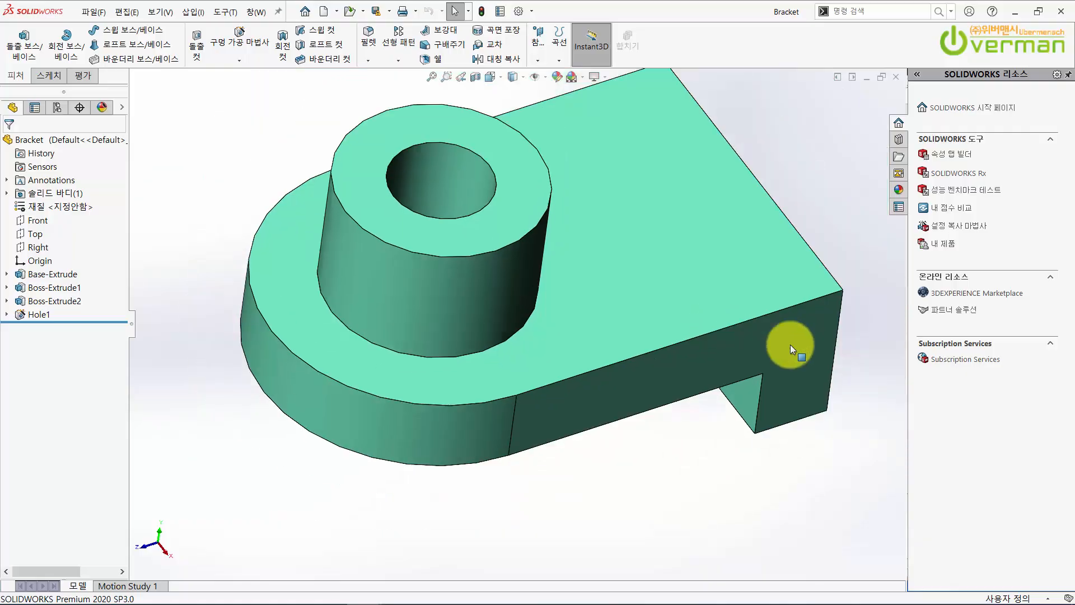
scroll(709, 315, "down", 6)
scroll(515, 305, "up", 6)
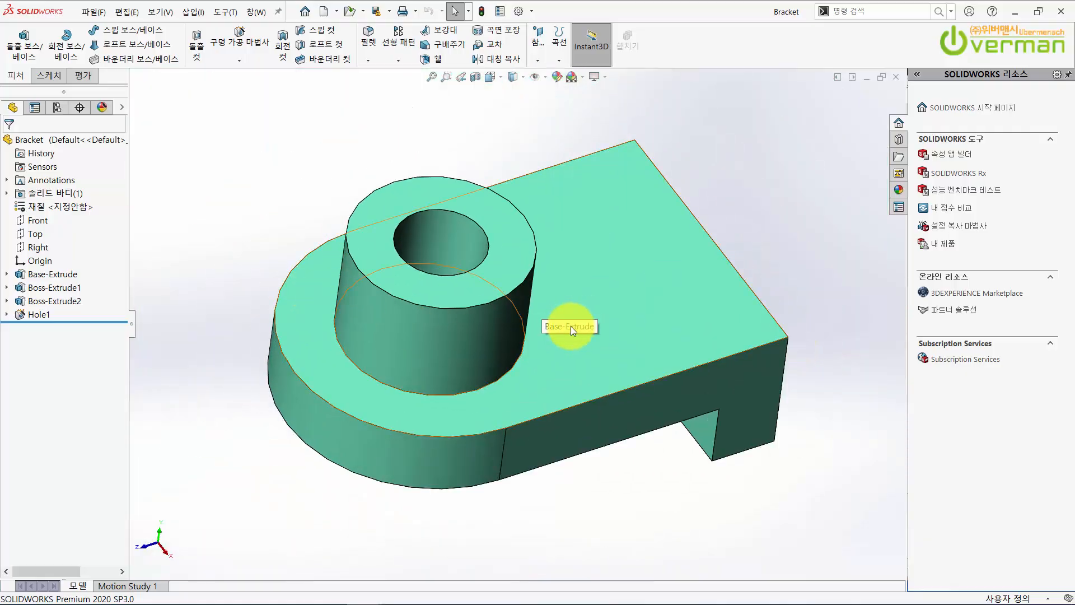
- Inspect the boss's side wall close up, try dynamic zooming, and fit the whole bracket in view
scroll(571, 308, "up", 4)
scroll(629, 224, "down", 6)
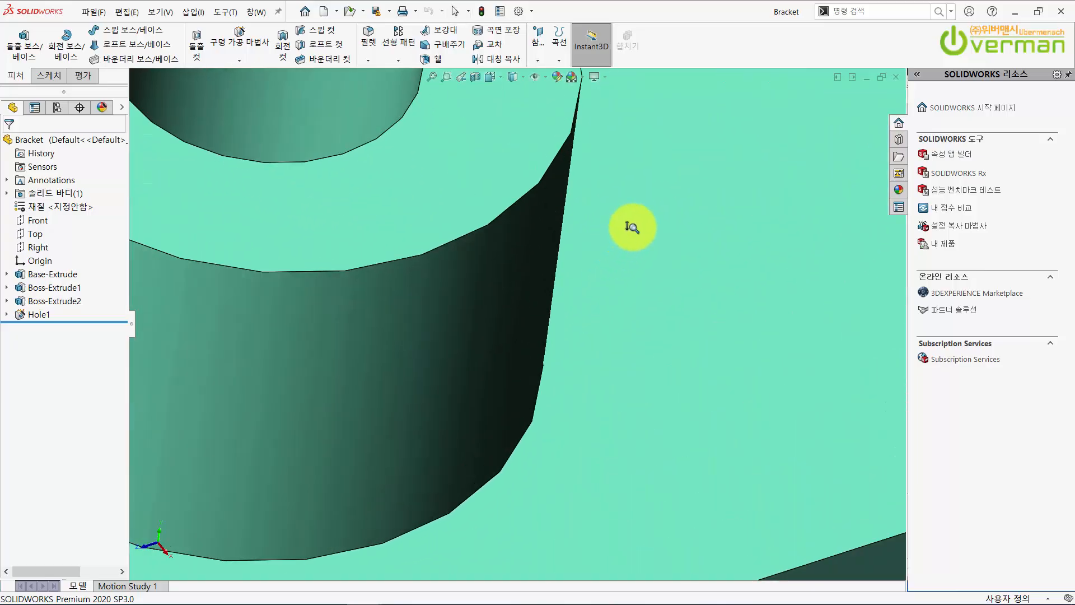
scroll(616, 283, "up", 7)
left_click_drag(607, 316, 714, 255)
key("Escape")
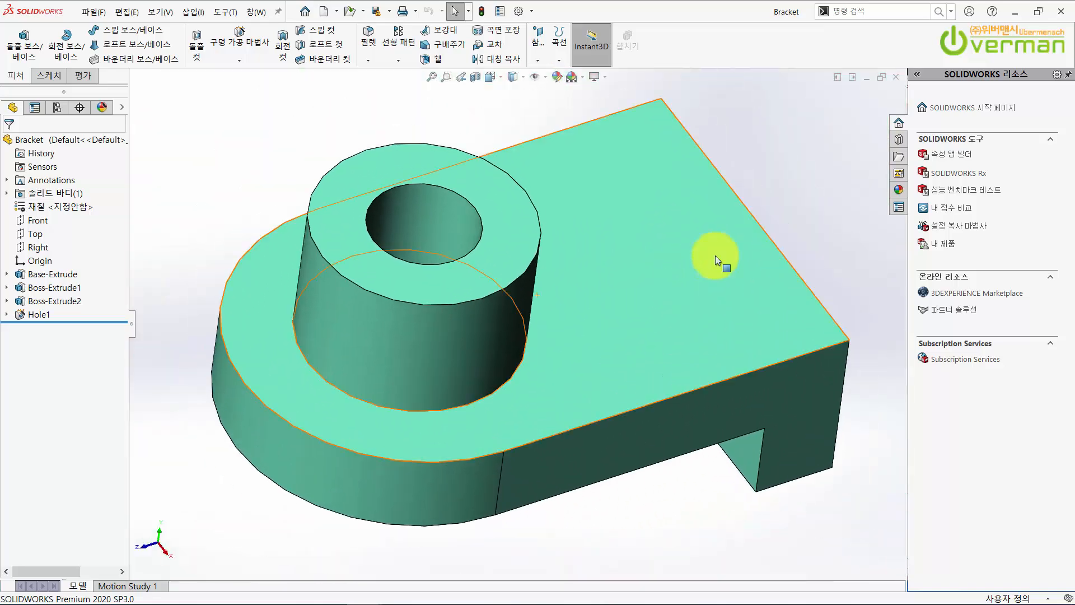
left_click(823, 171)
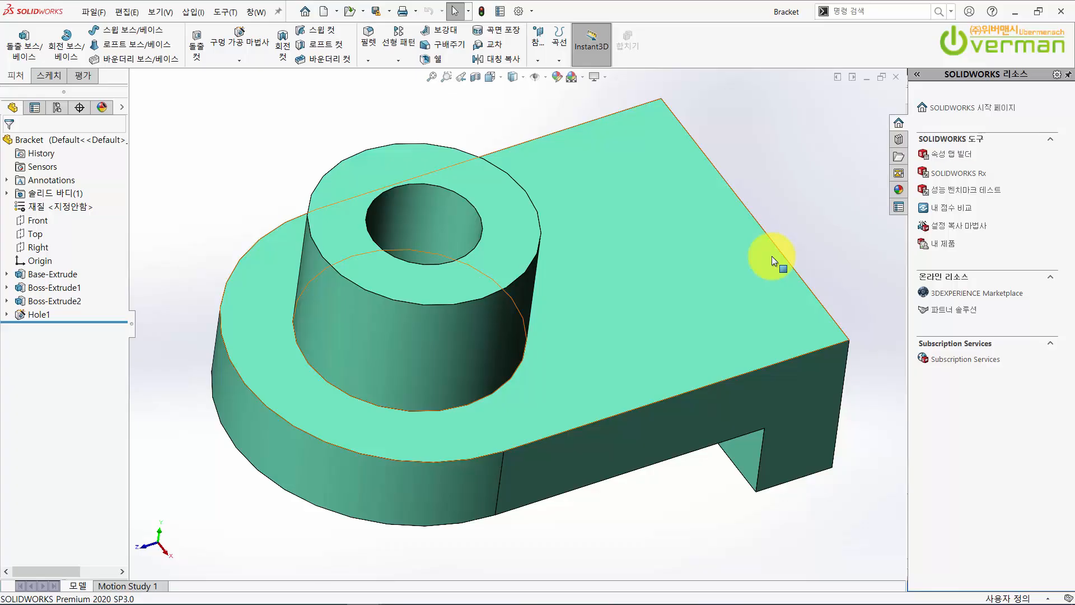
key("f")
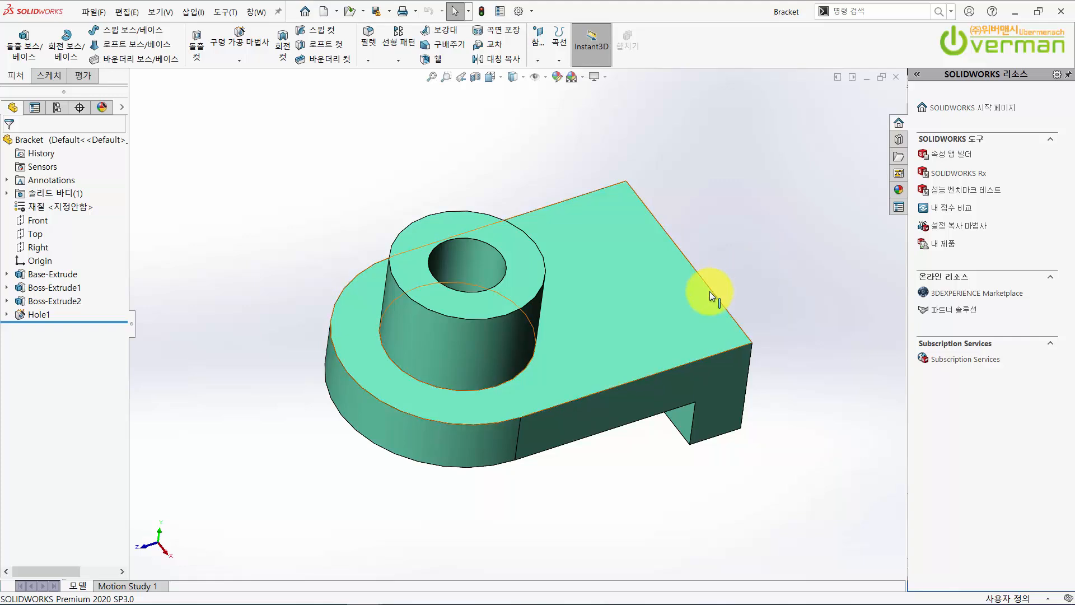
- Examine the bracket's underside and its end lip, fit the whole part in view and turn it upright again
middle_click_drag(711, 283, 559, 271)
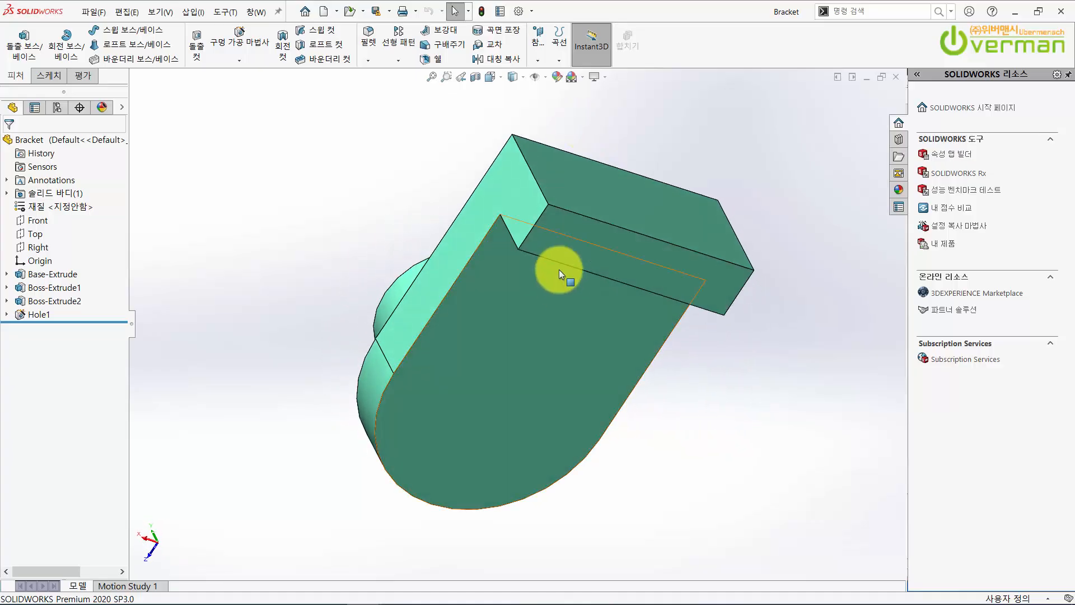
scroll(558, 271, "down", 5)
middle_click_drag(539, 210, 653, 342)
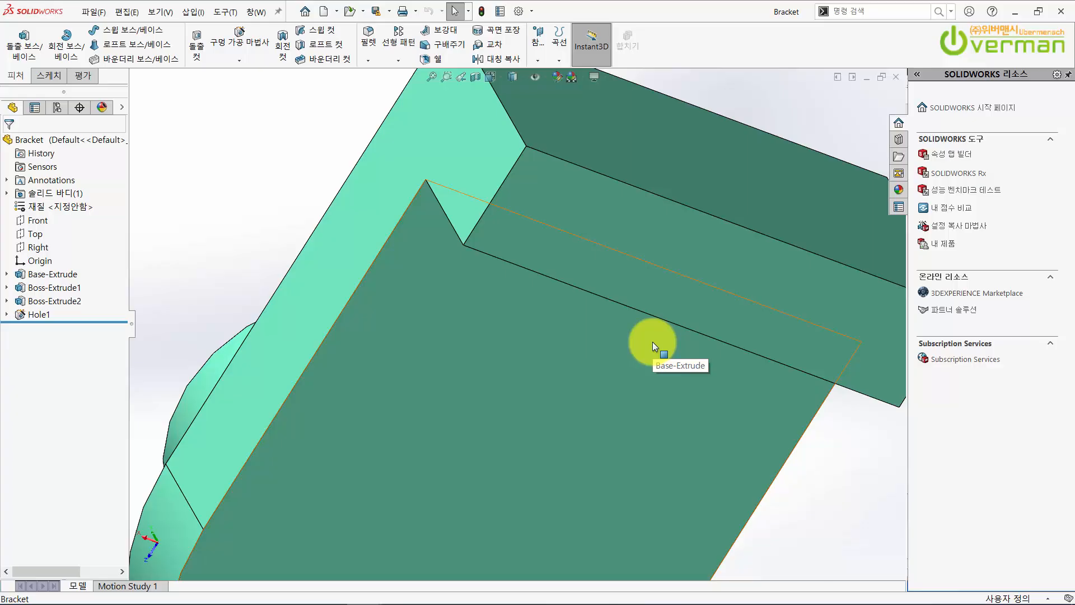
key("f")
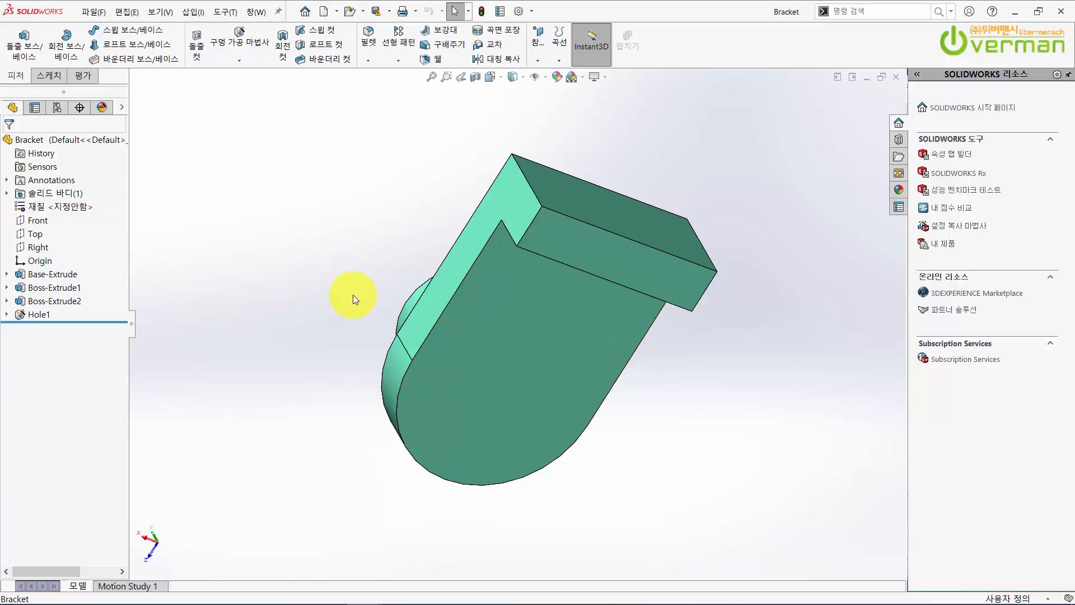
middle_click_drag(355, 297, 499, 168)
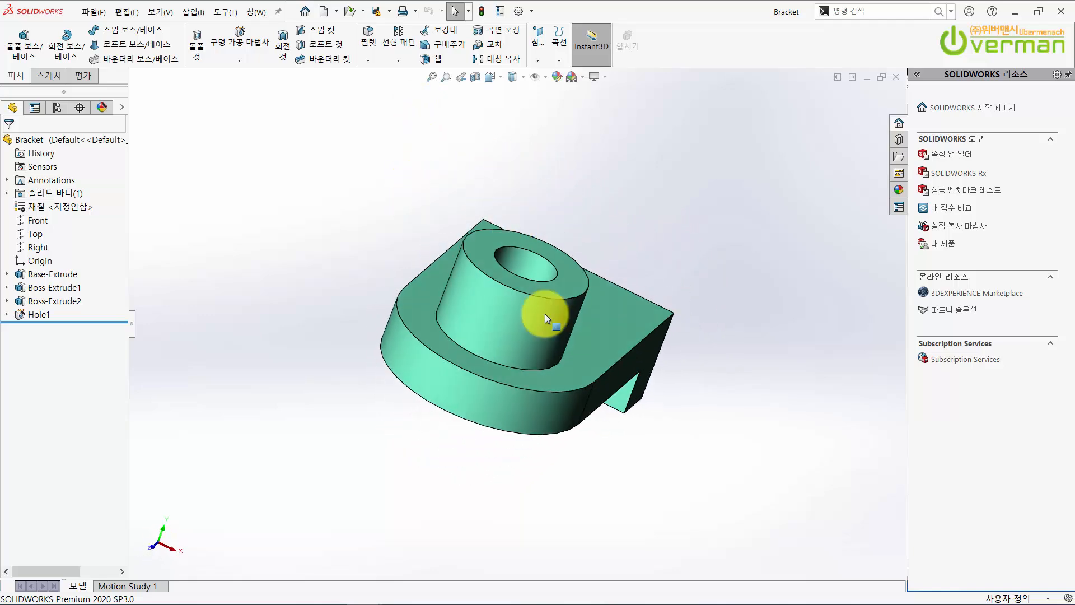
- View the bracket in the front, back, left, right, top and bottom orientations, and return it to isometric
key("ctrl+1")
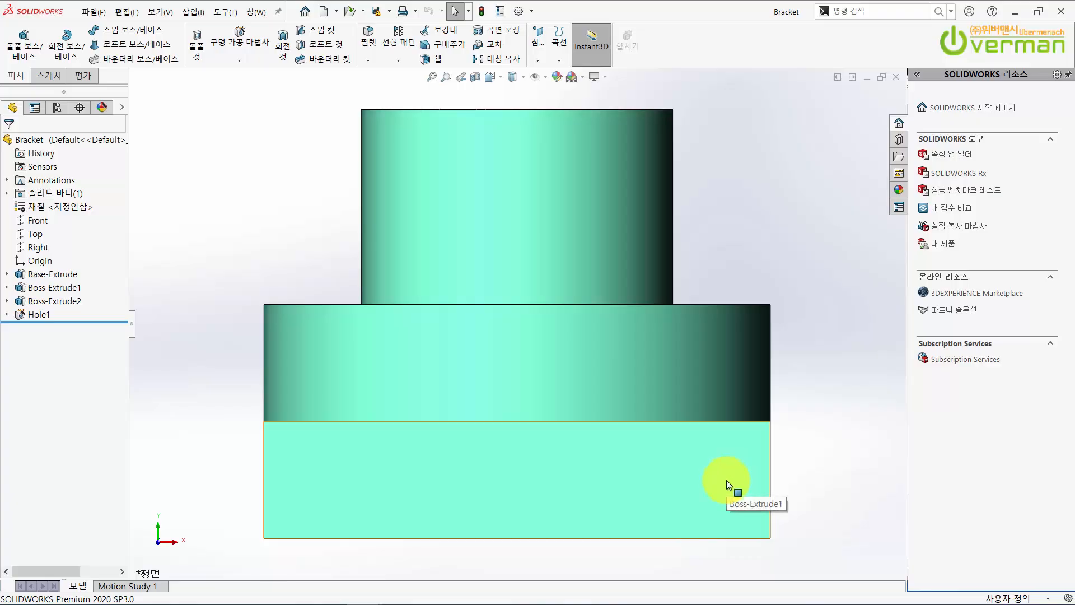
key("ctrl+2")
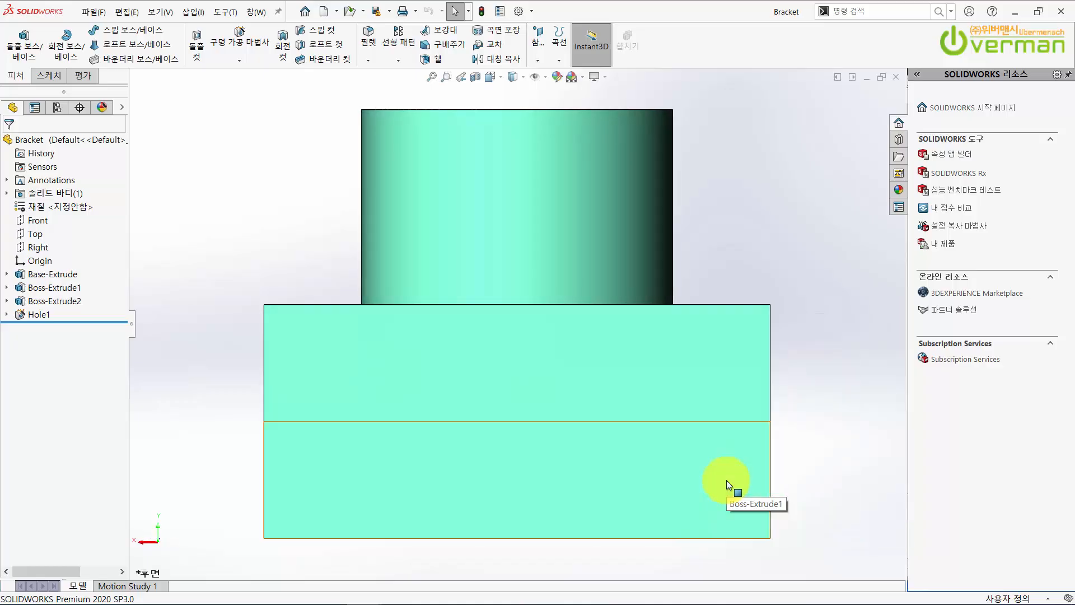
key("ctrl+3")
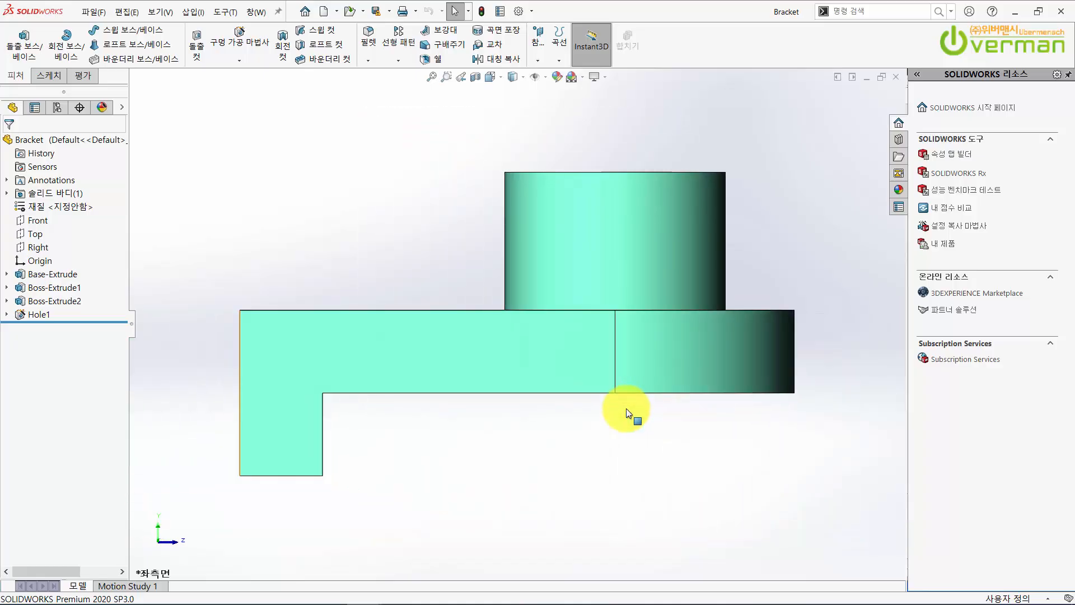
key("ctrl+4")
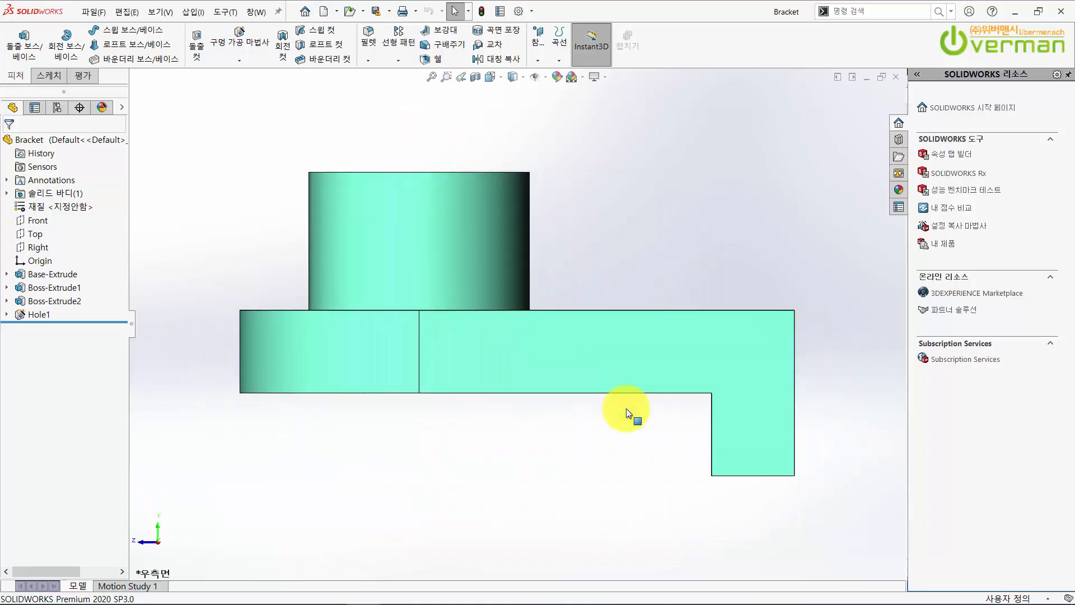
key("ctrl+5")
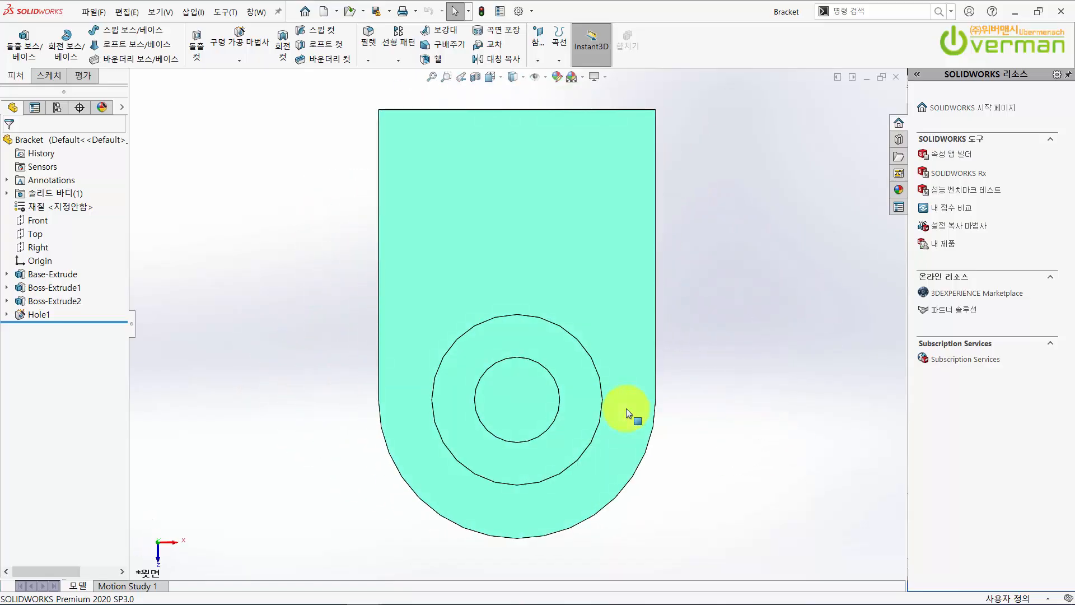
key("ctrl+6")
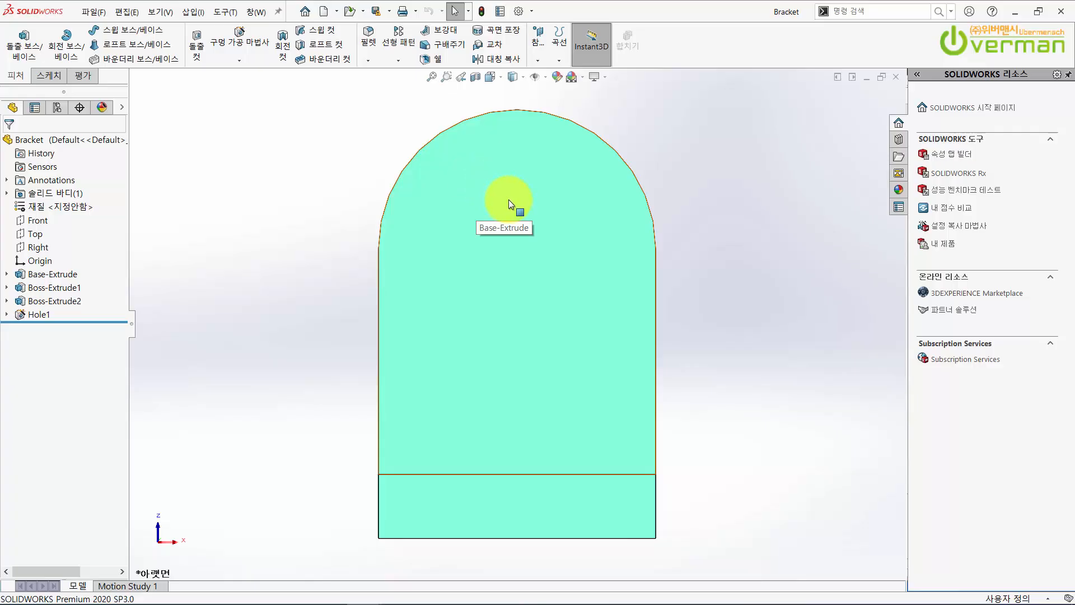
middle_click_drag(524, 297, 560, 338)
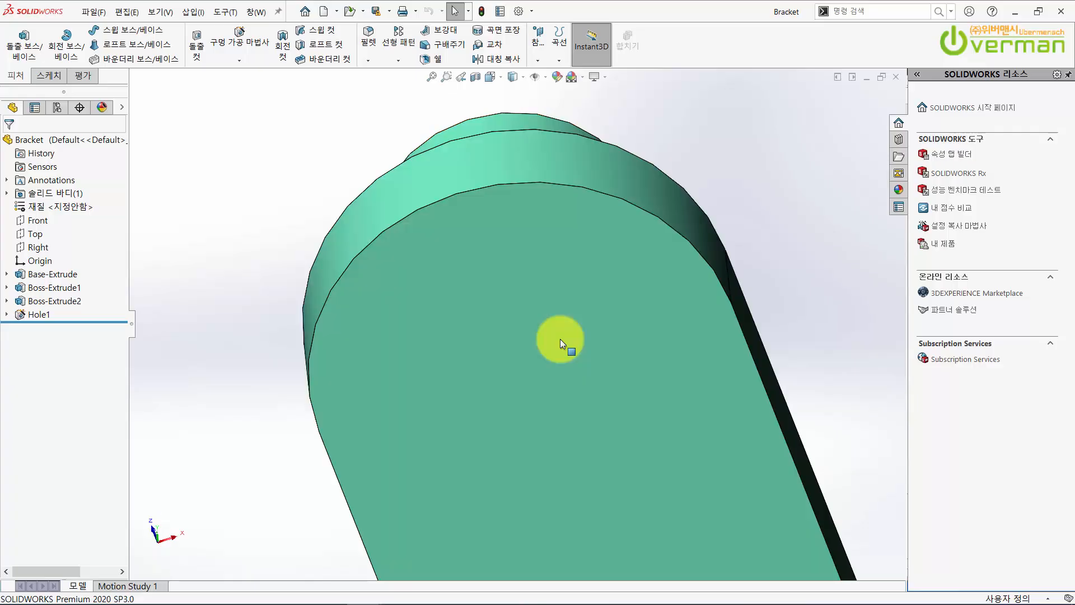
key("ctrl+7")
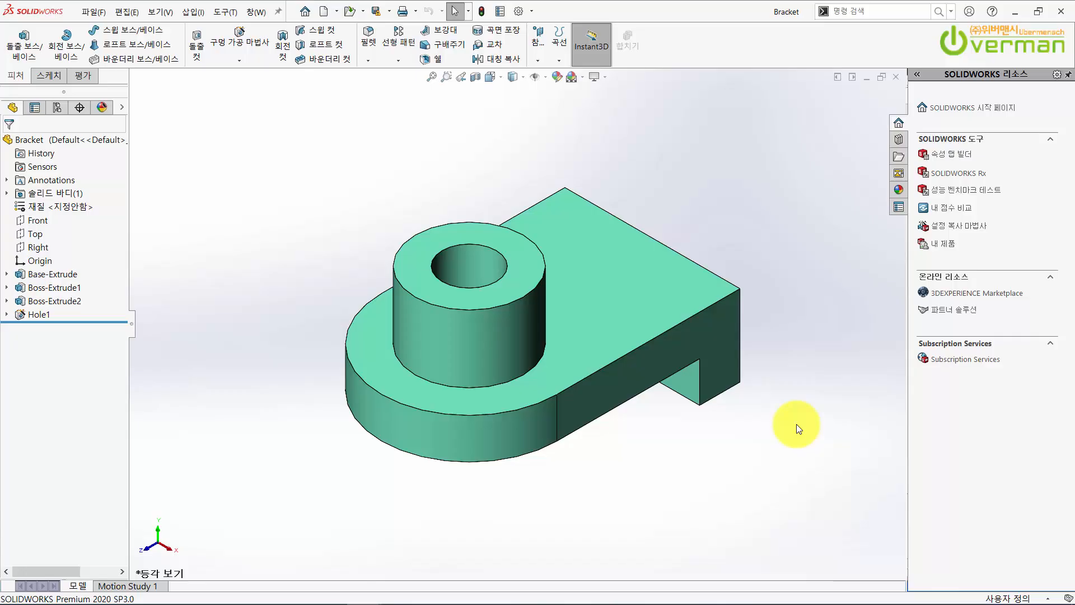
- Compare the front and isometric views, and inspect the flat end face opposite the rounded end by selecting it briefly
key("ctrl+1")
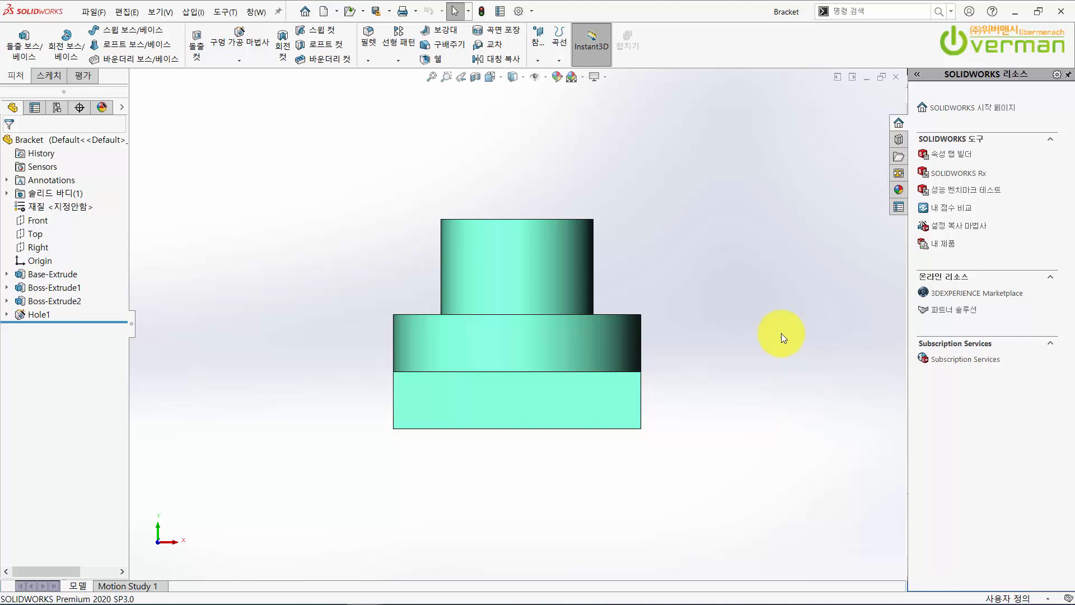
key("ctrl+7")
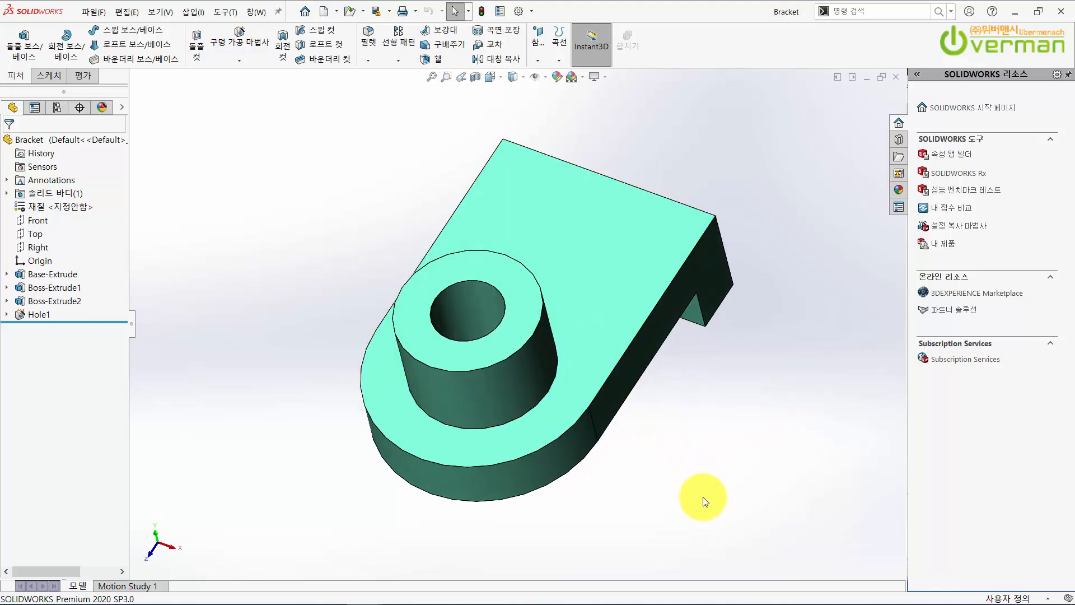
middle_click_drag(704, 398, 504, 420)
left_click(509, 414)
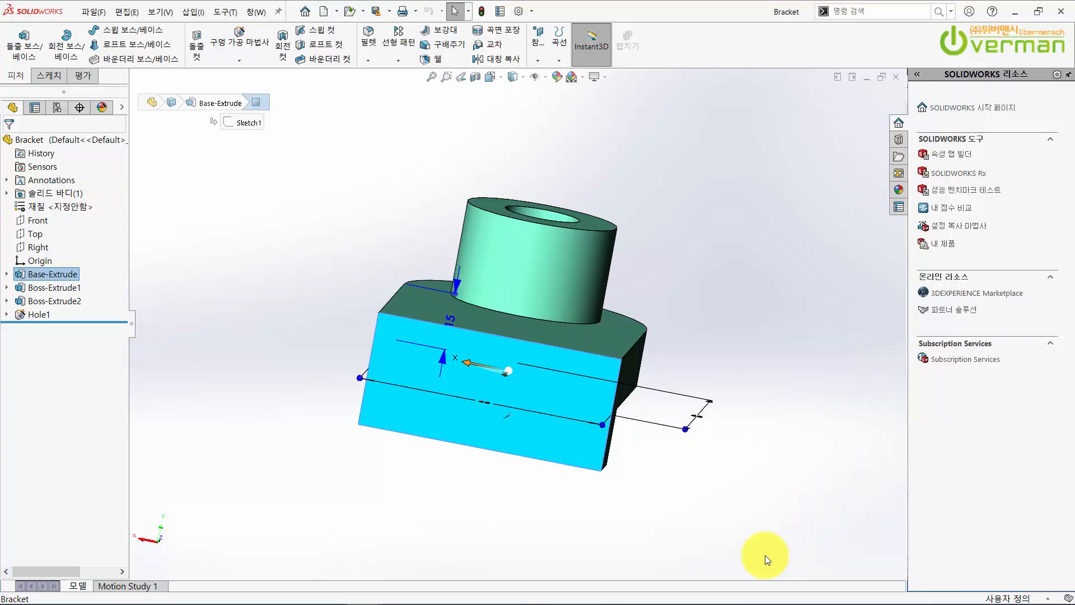
left_click(242, 284)
- View the bracket normal to the plate's long side face and clear the face selection
middle_click_drag(454, 426, 562, 452)
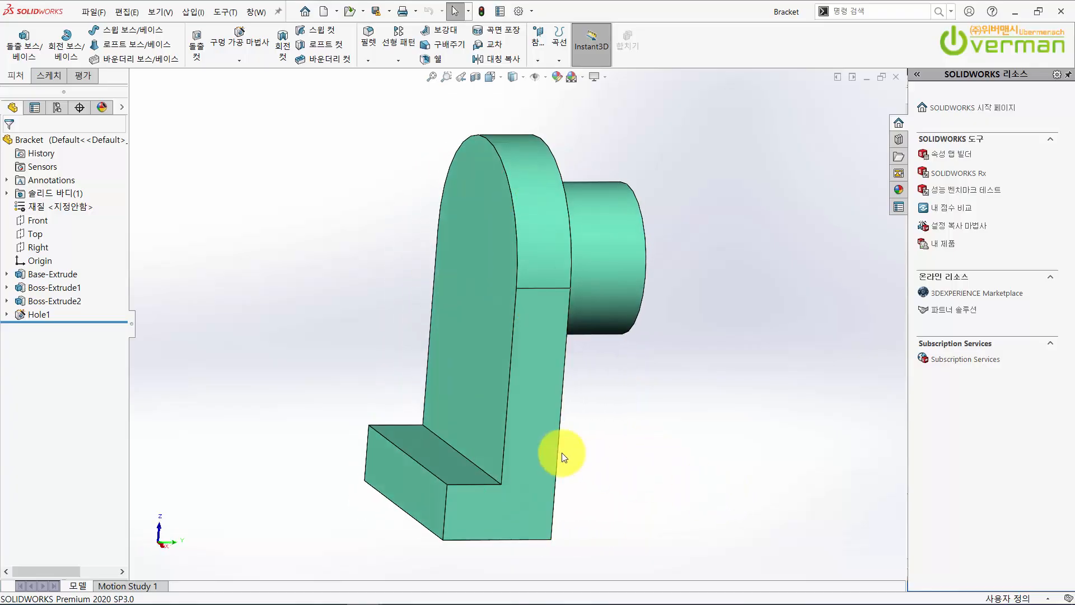
left_click(559, 452)
key("ctrl+8")
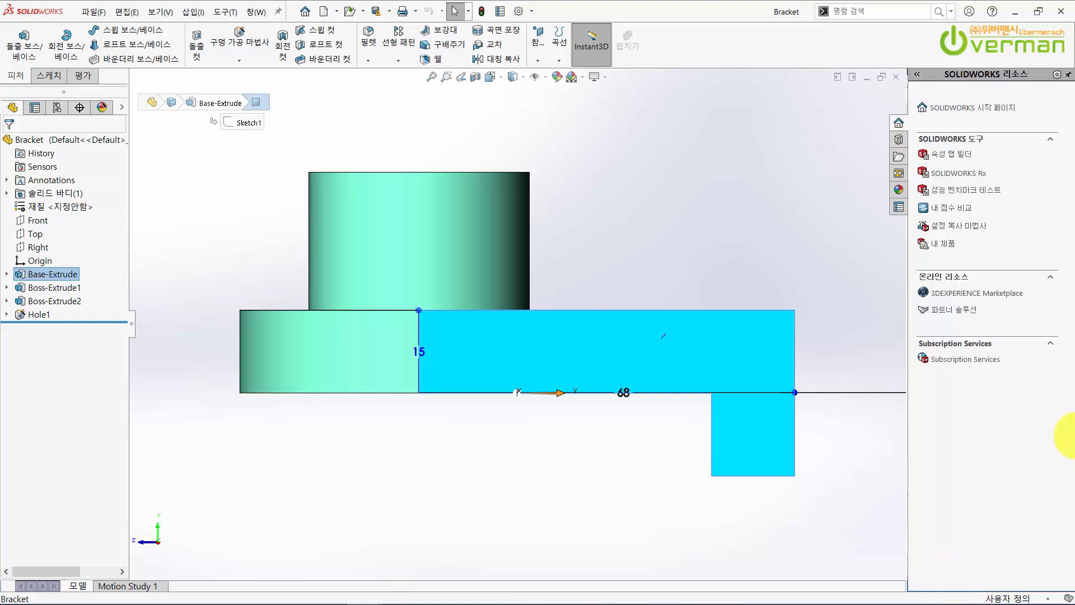
left_click(888, 336)
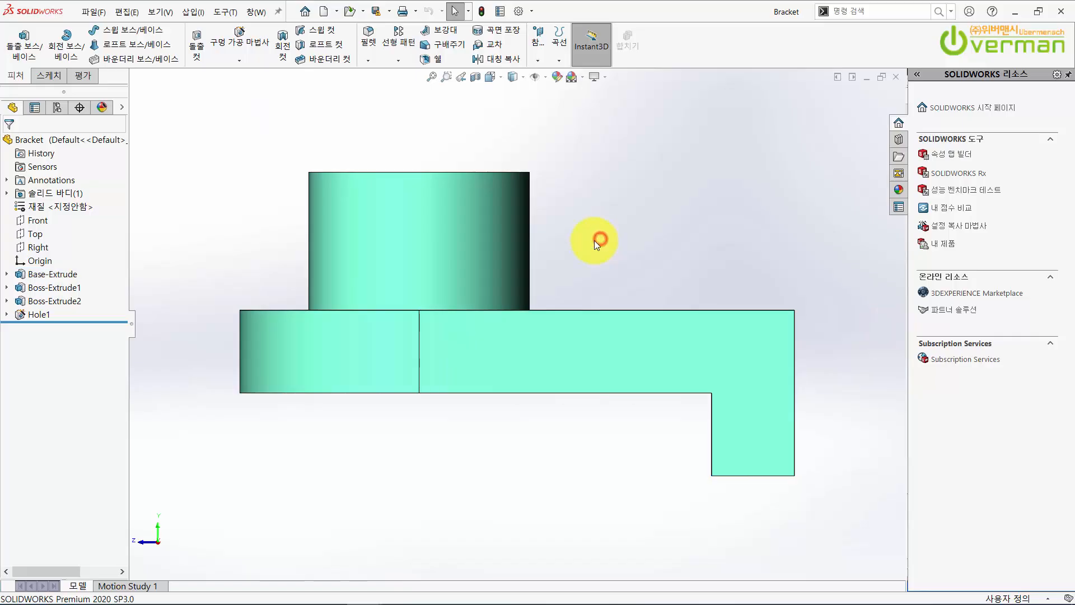
- Turn the bracket to an angled view and select the ring-shaped top face of the cylindrical boss
mouse_move(312, 204)
middle_mouse_down()
mouse_move(378, 278)
mouse_move(389, 312)
mouse_move(537, 342)
mouse_move(508, 303)
mouse_move(607, 340)
mouse_move(692, 435)
middle_mouse_up()
scroll(535, 343, "up", 3)
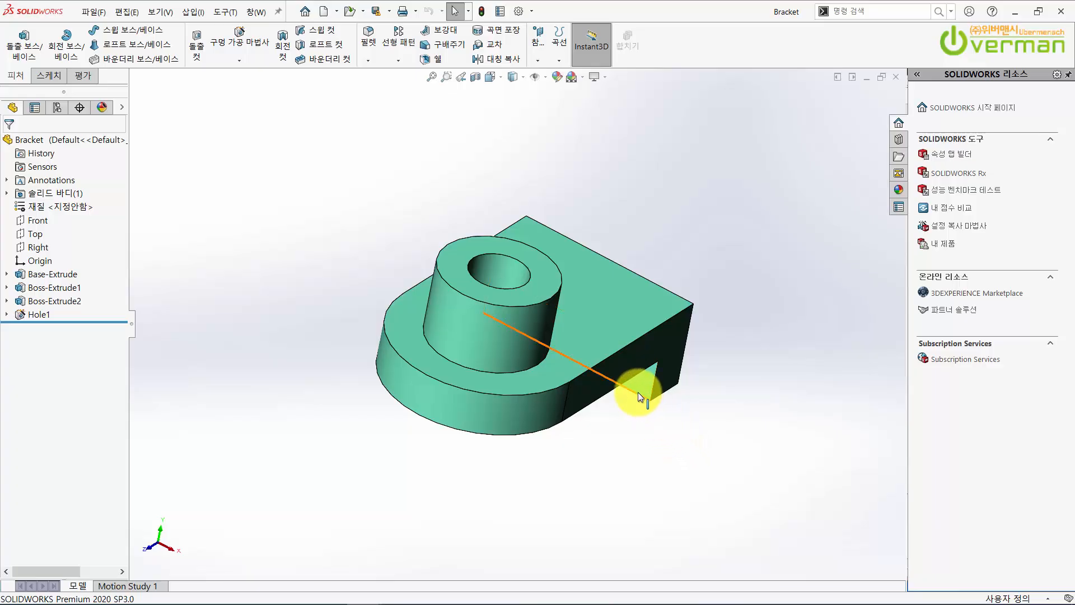
middle_click_drag(636, 388, 731, 242)
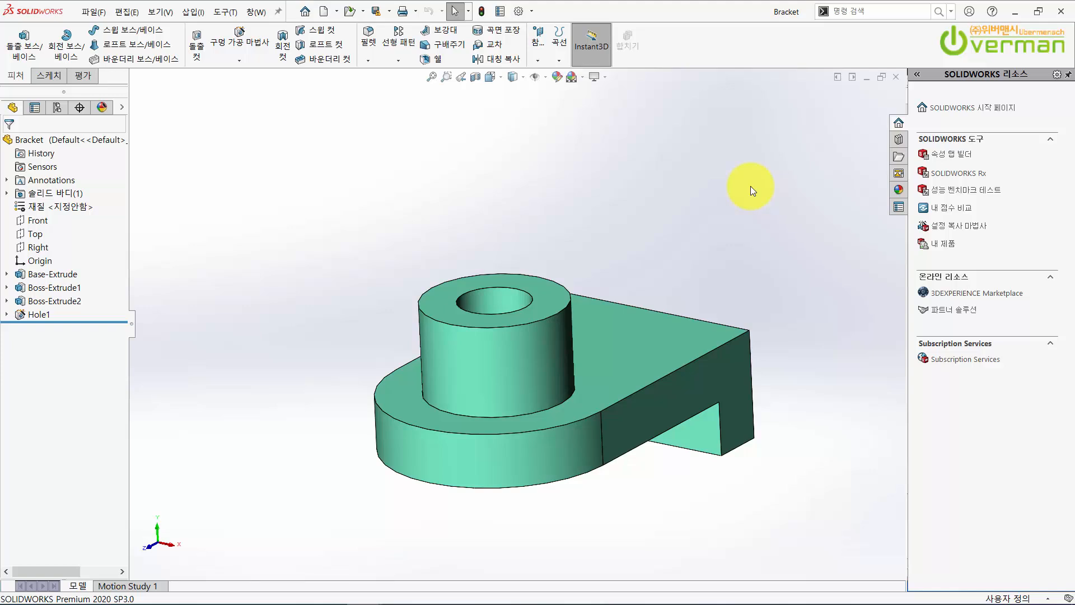
left_click(556, 300)
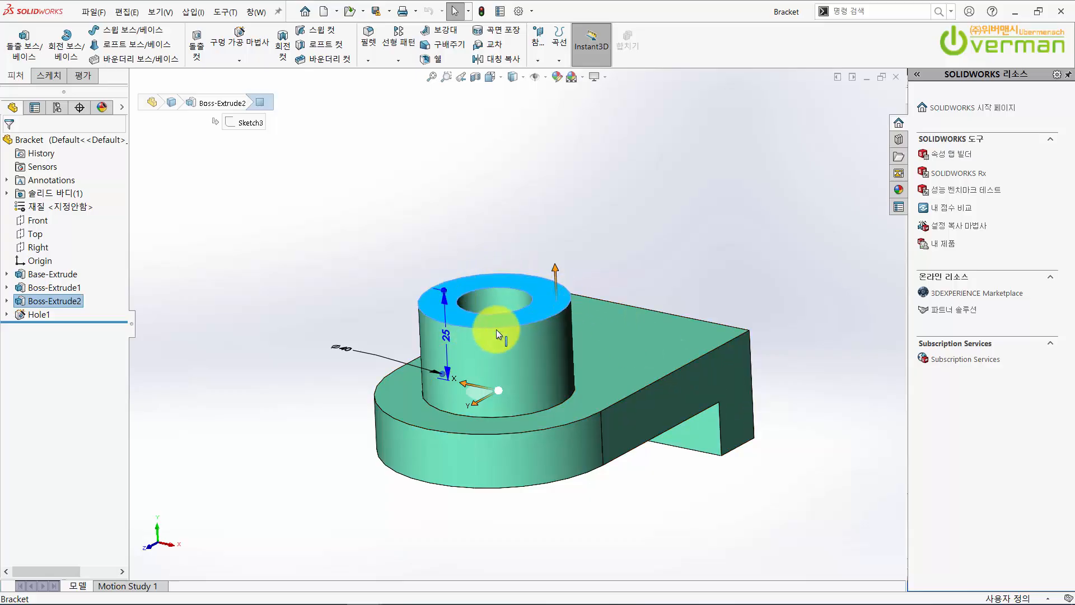
- Add the plate's long side face to the selection, view the bracket normal to the boss's top face, and return to an angled view
left_click(737, 382, "ctrl")
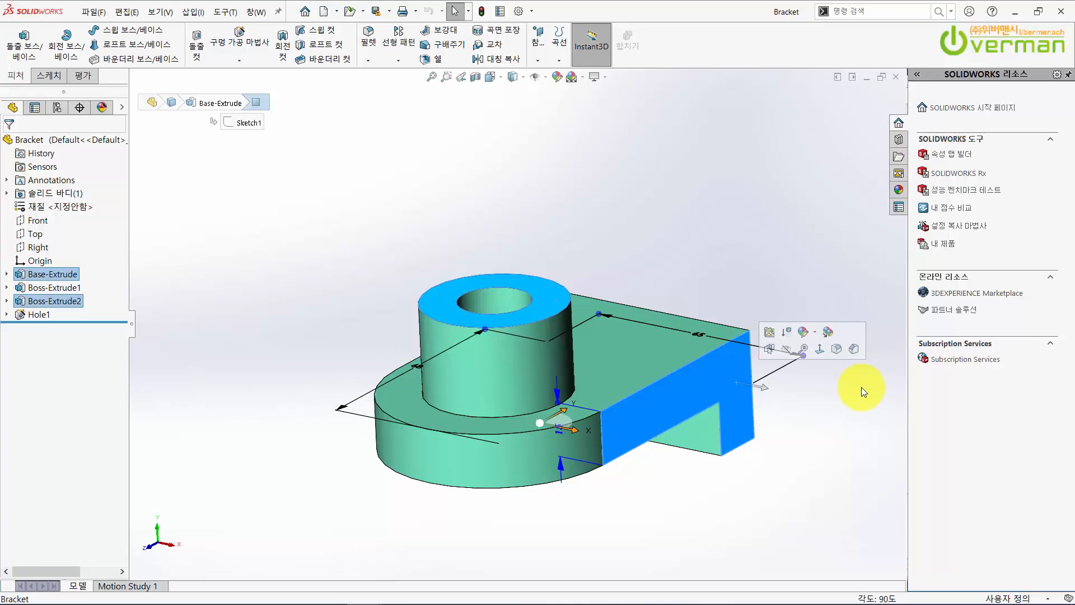
key("ctrl+8")
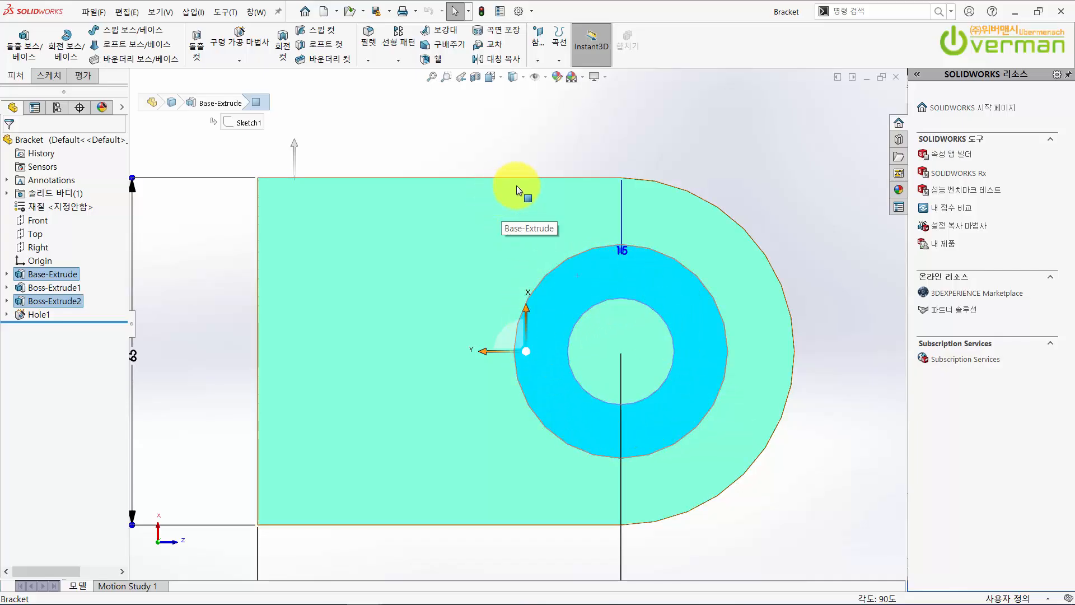
middle_click_drag(517, 186, 498, 223)
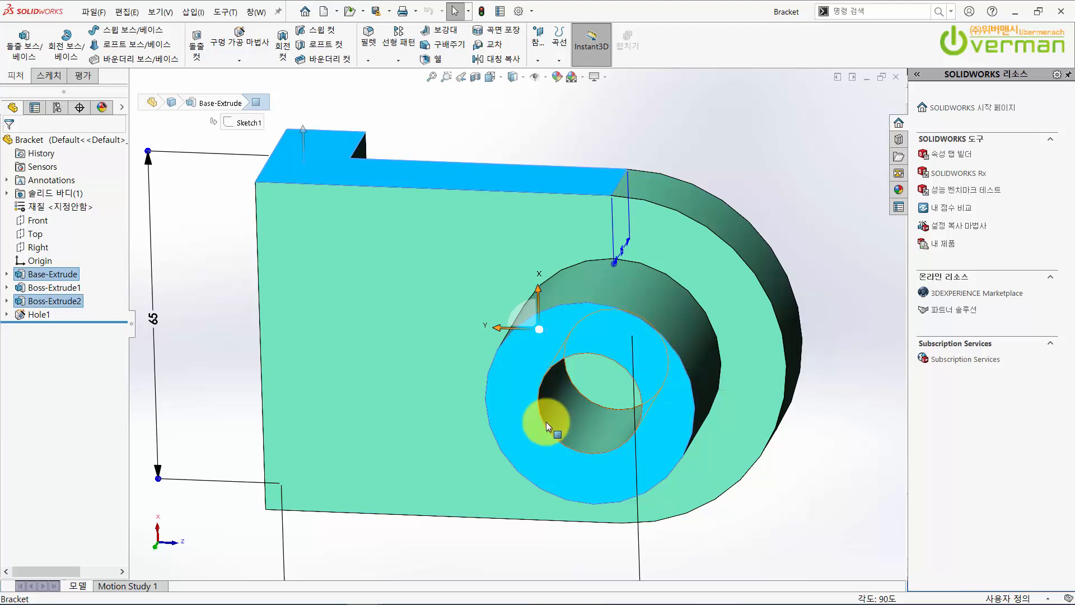
middle_click_drag(402, 449, 853, 392)
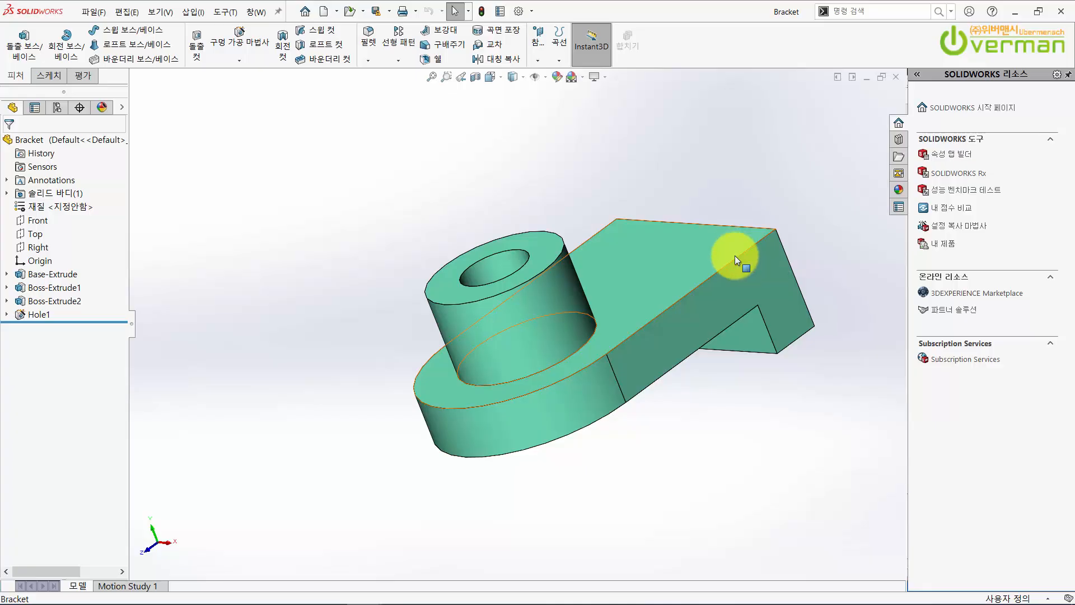
scroll(790, 293, "down", 2)
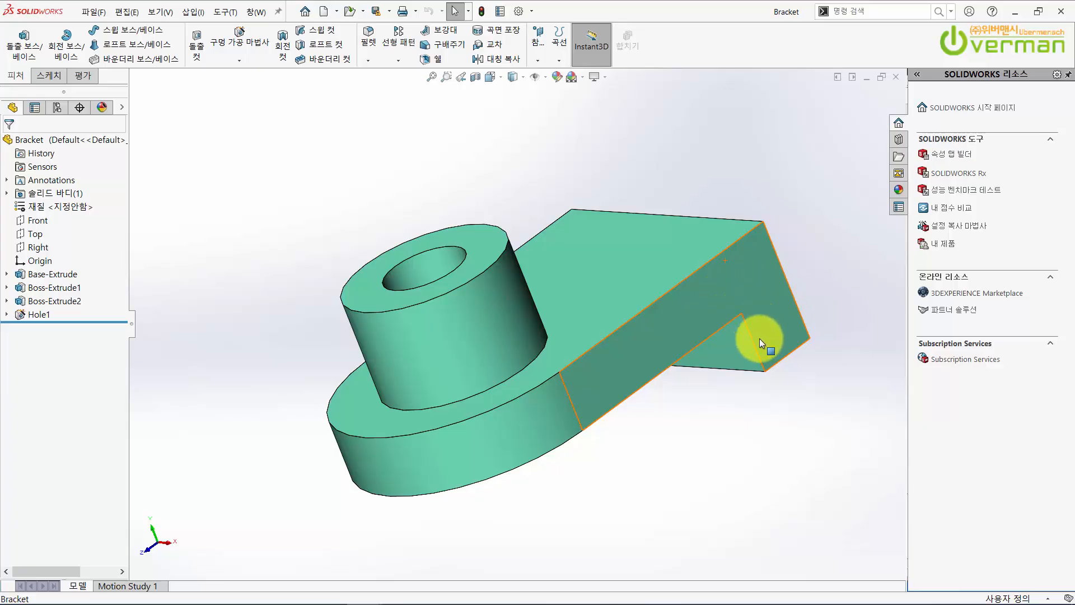
scroll(744, 344, "up", 1)
left_click(767, 265)
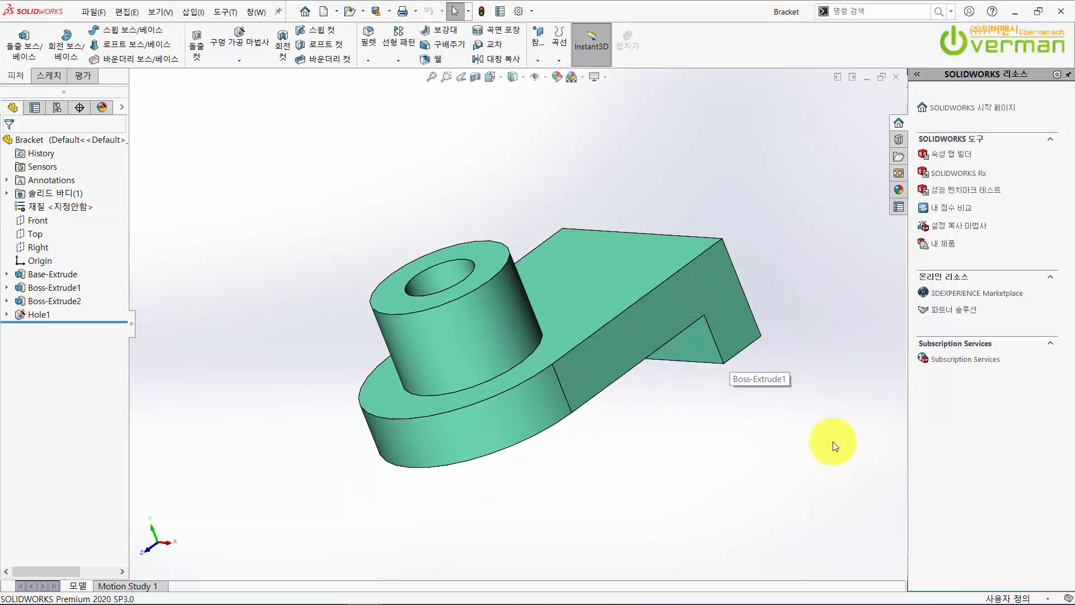
- Use the view selector cube to show the bracket's top view, and rotate the reopened cube to choose its right face
key("space")
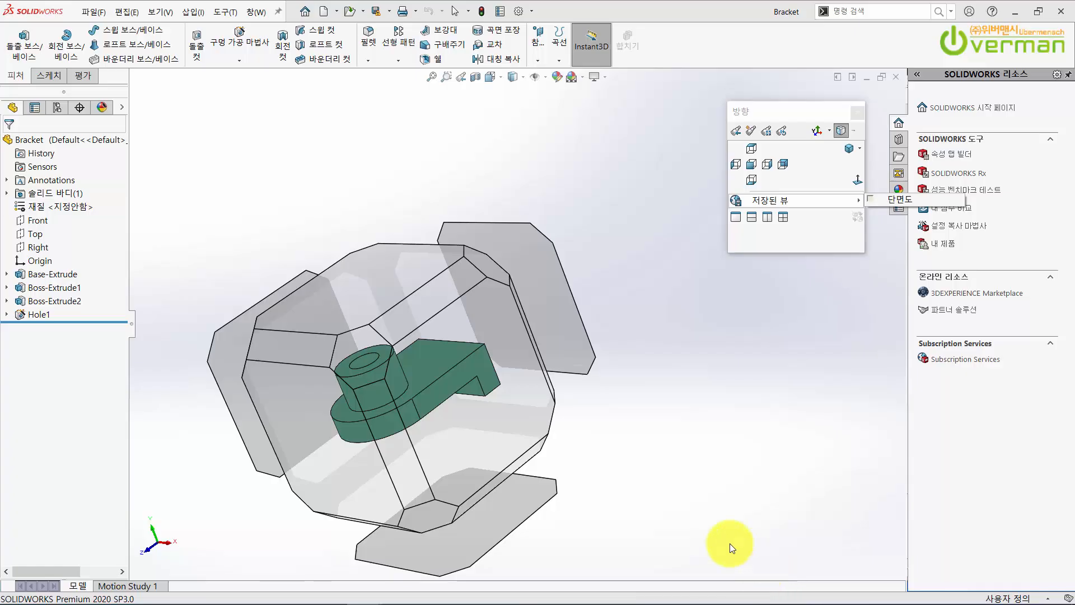
left_click(383, 288)
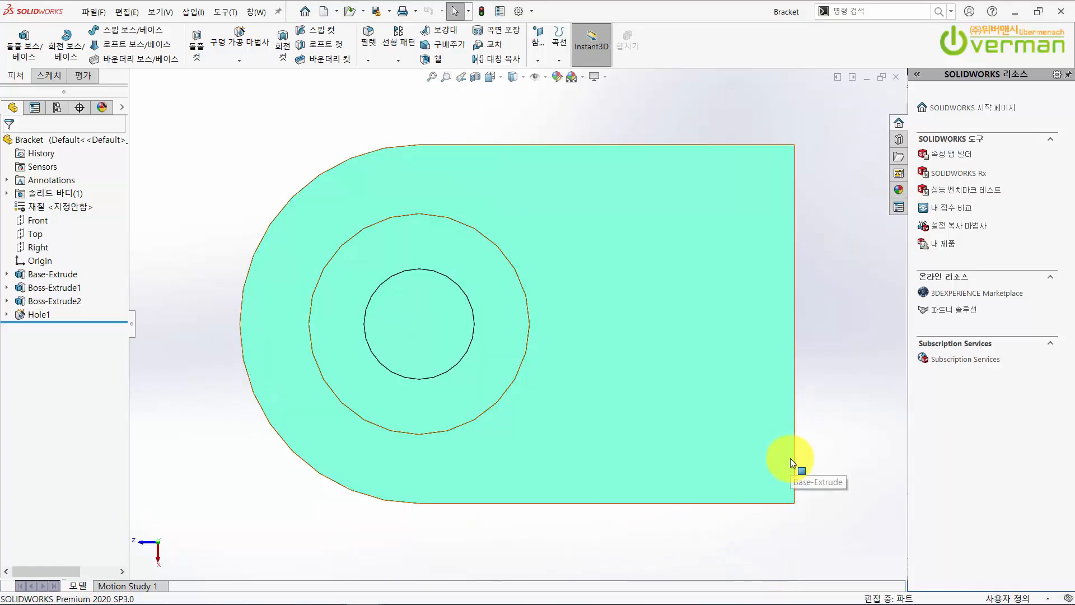
scroll(826, 446, "up", 1)
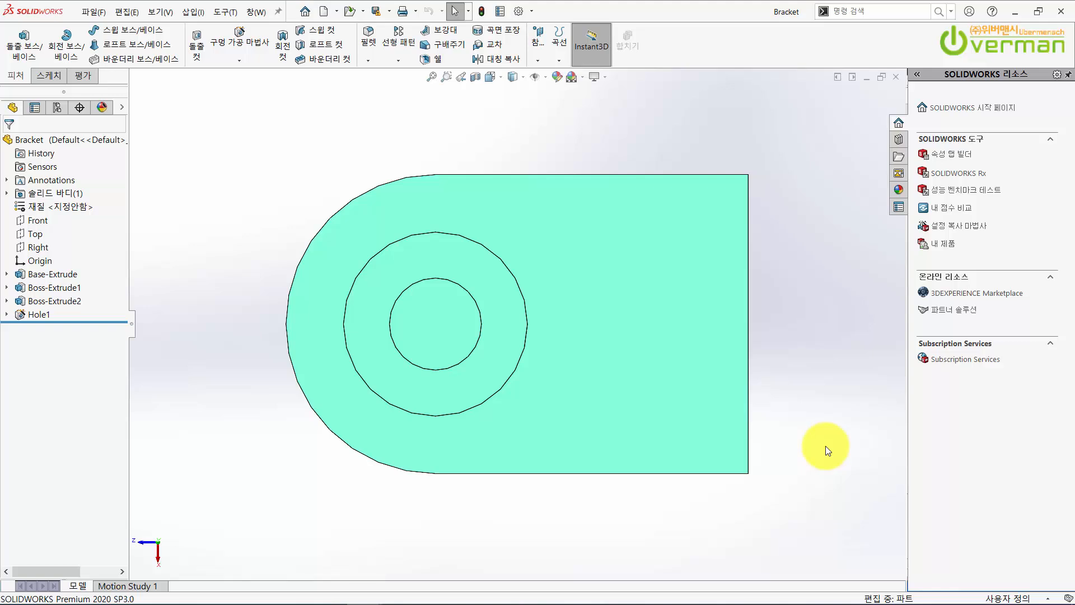
key("space")
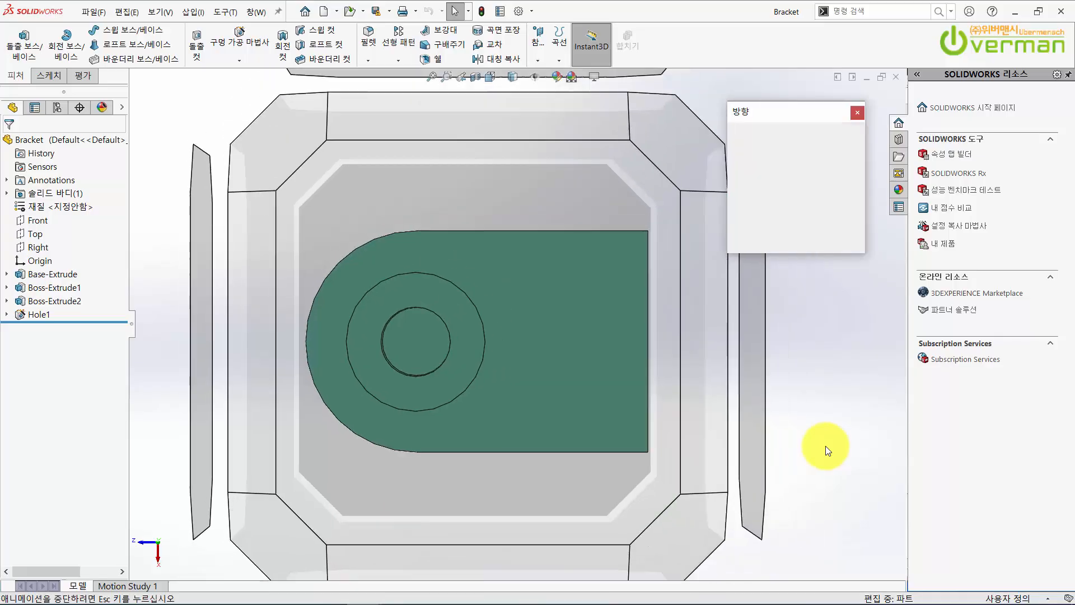
middle_click_drag(521, 439, 300, 362)
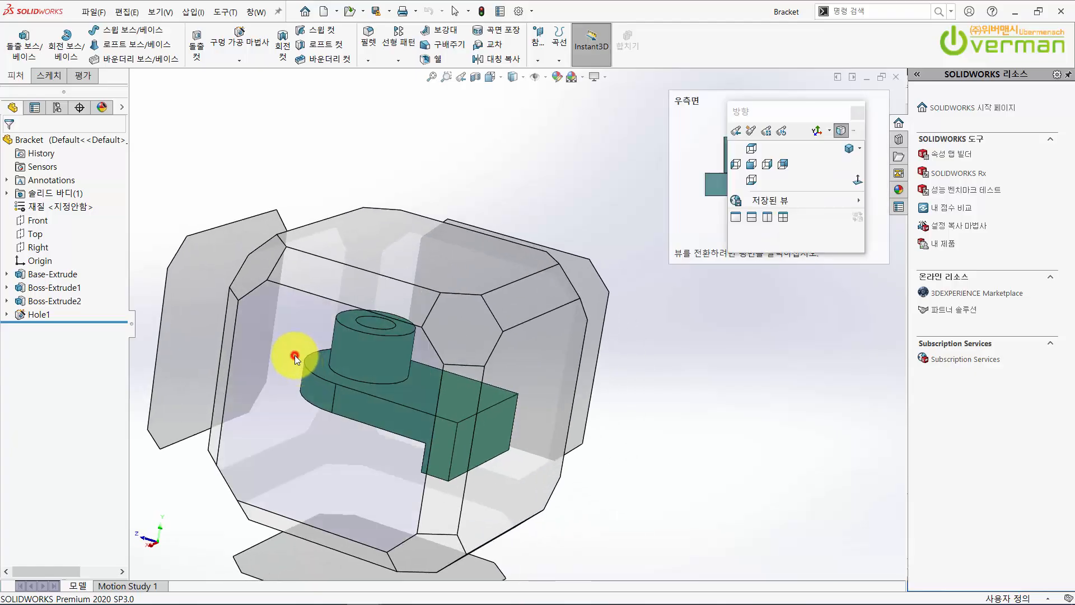
left_click(295, 355)
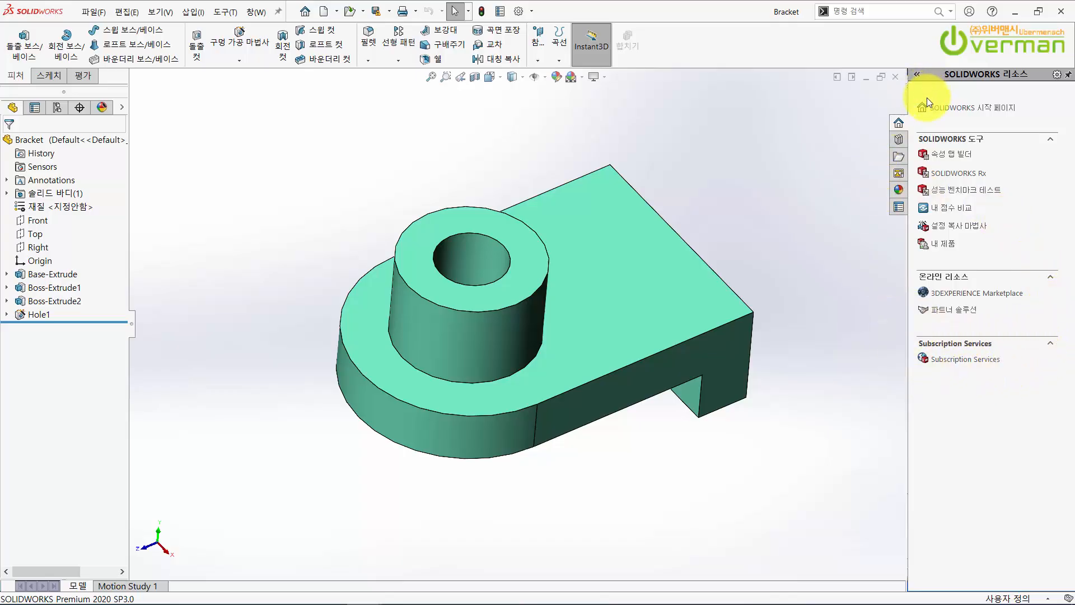
- Unpin the SOLIDWORKS Resources task pane so it collapses, then reopen it and pin it in place again
left_click(1068, 75)
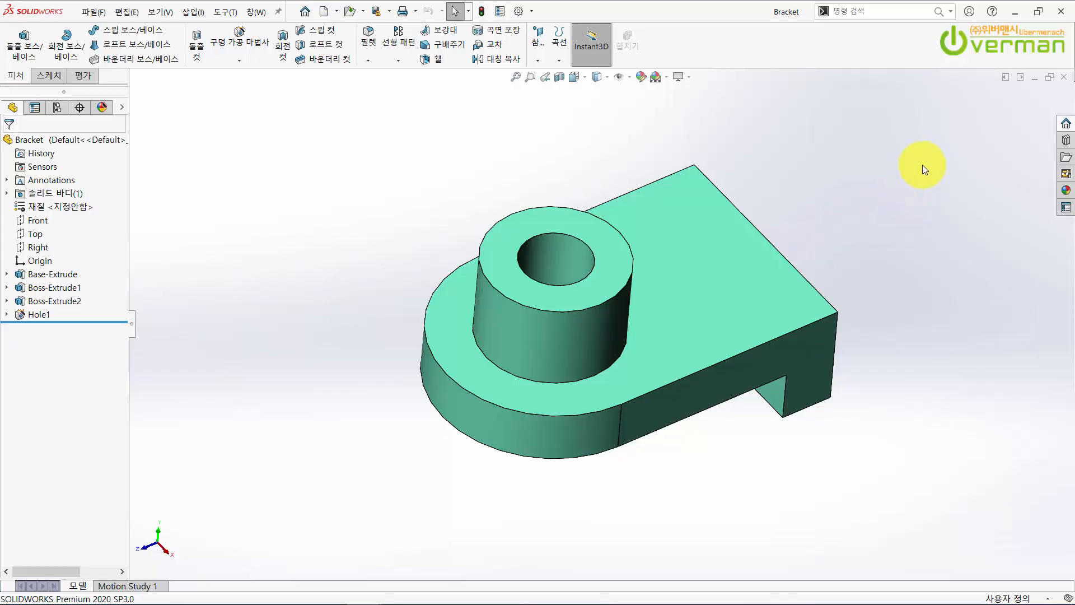
left_click(1066, 123)
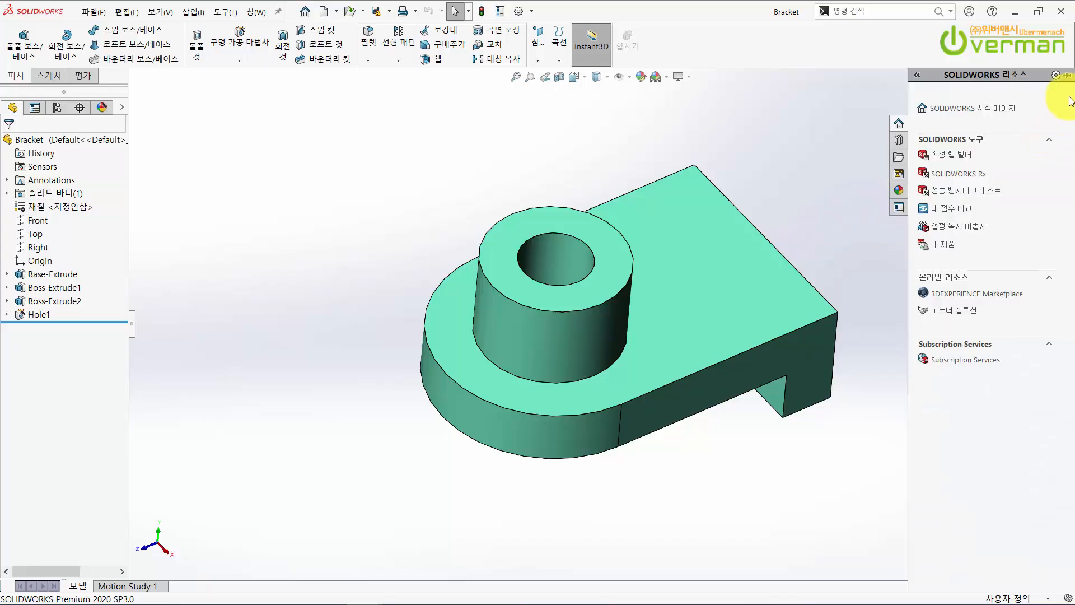
left_click(1067, 75)
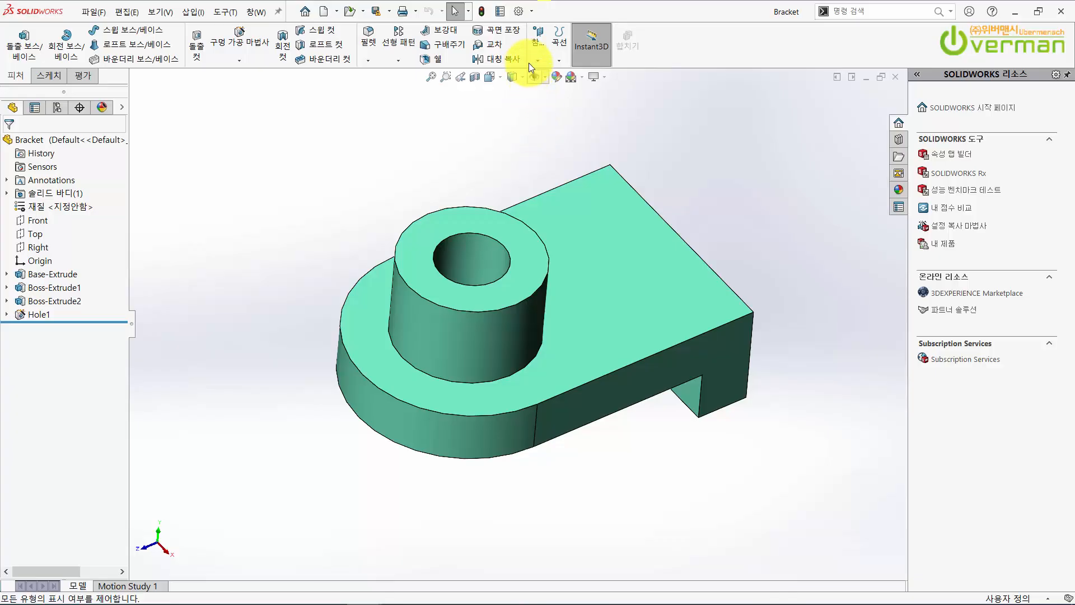
- Open the Customize dialog, review the keyboard shortcut list for all commands, and close the dialog
left_click(531, 15)
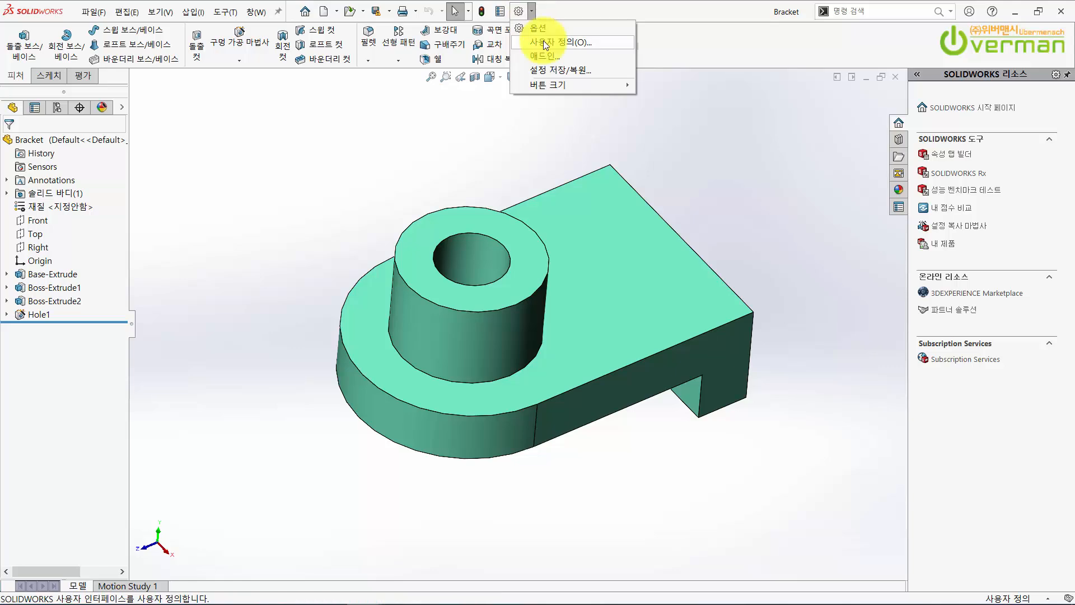
left_click(543, 41)
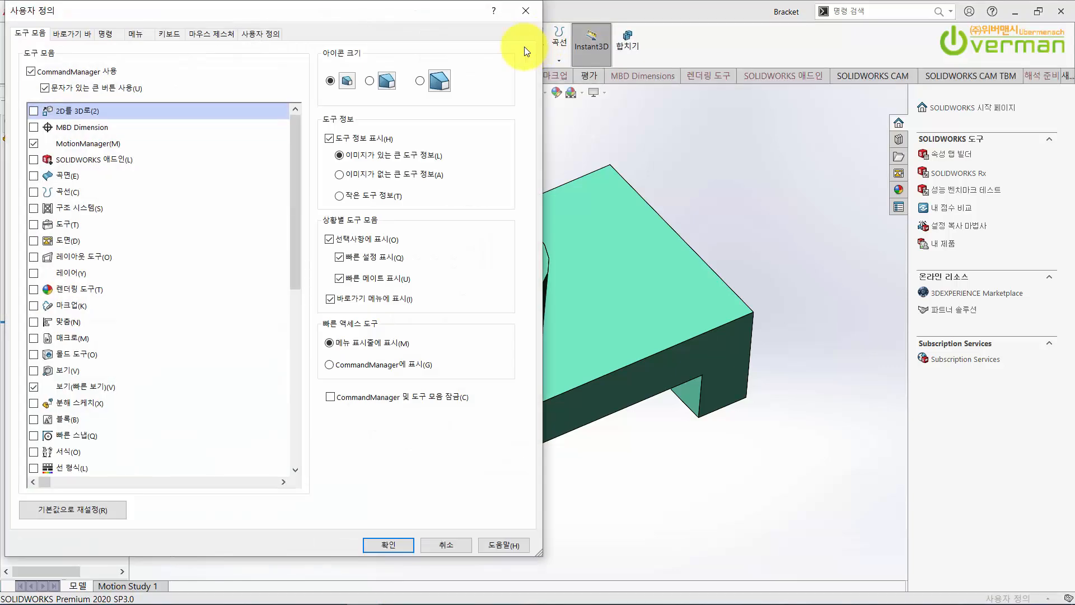
left_click_drag(369, 15, 669, 29)
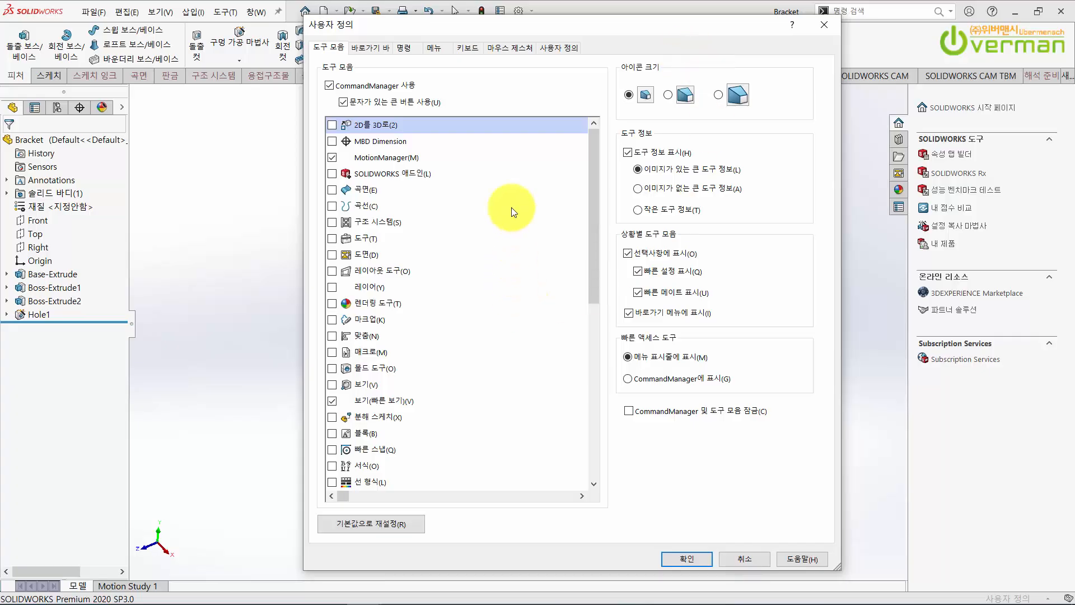
left_click(467, 52)
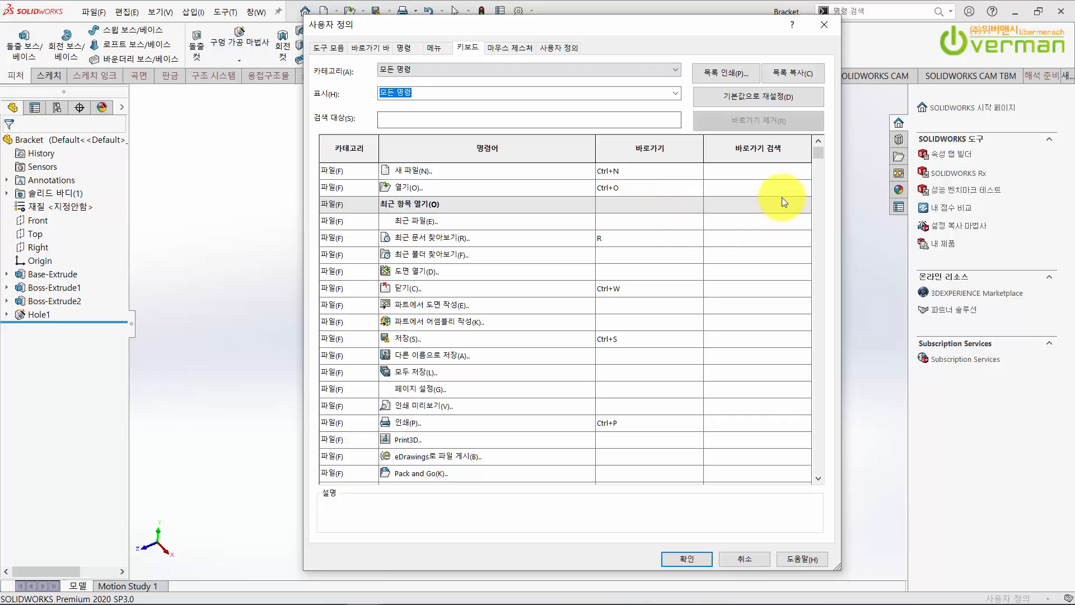
mouse_move(817, 158)
left_mouse_down()
mouse_move(819, 196)
mouse_move(815, 151)
left_mouse_up()
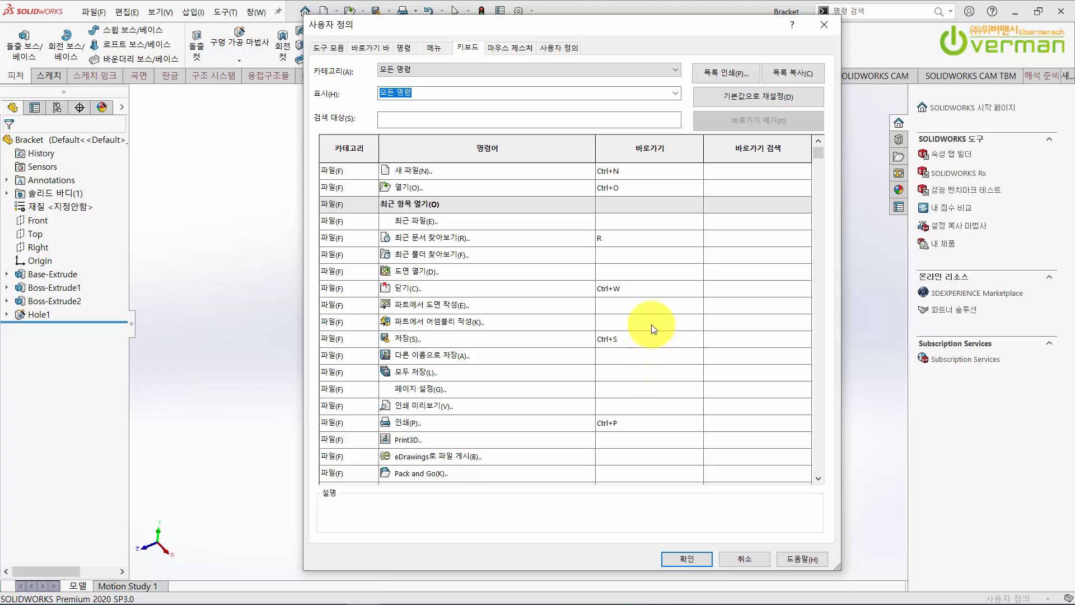
left_click(694, 555)
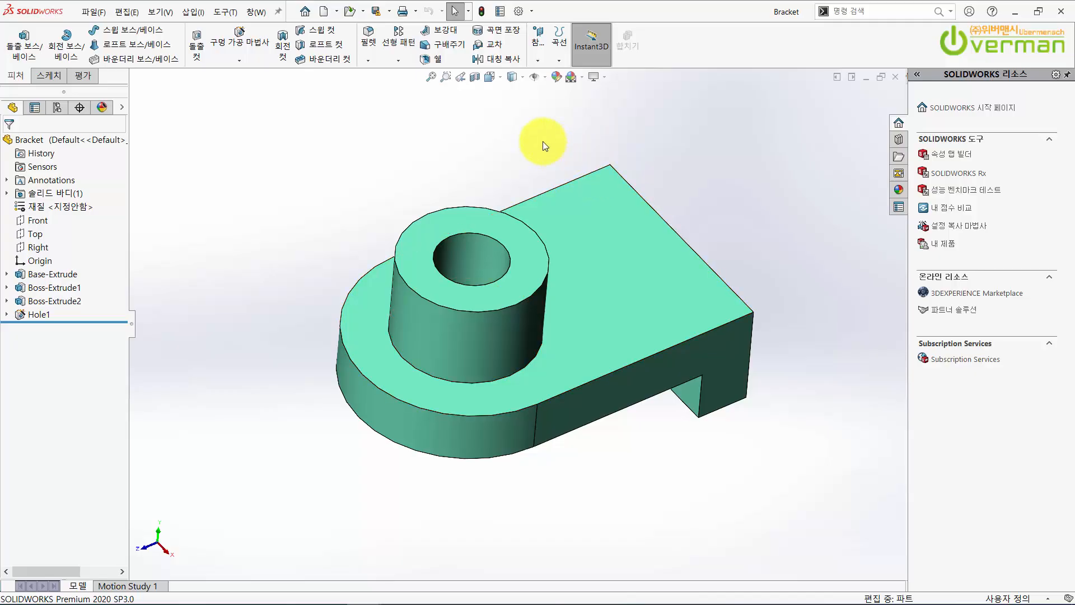
- Open the Copy Settings Wizard to examine its save and restore settings options, and close it
left_click(530, 12)
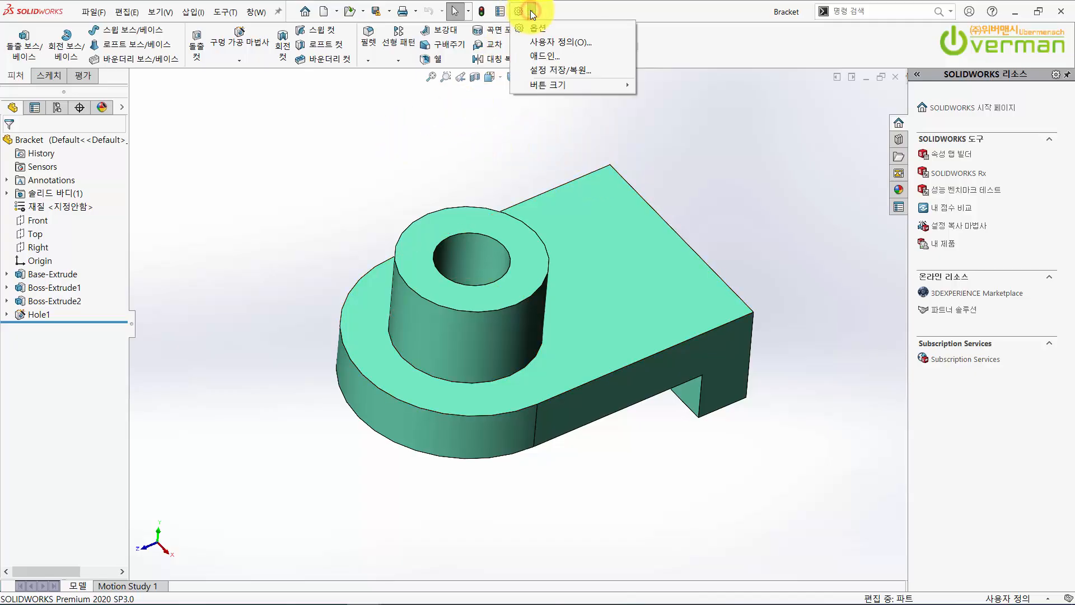
left_click(566, 70)
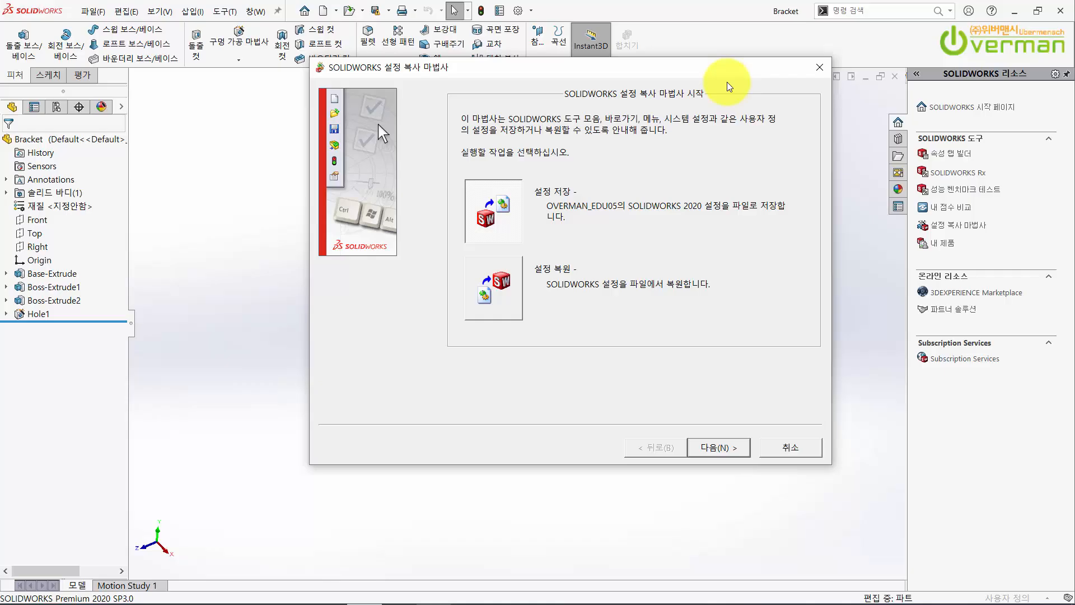
left_click(819, 67)
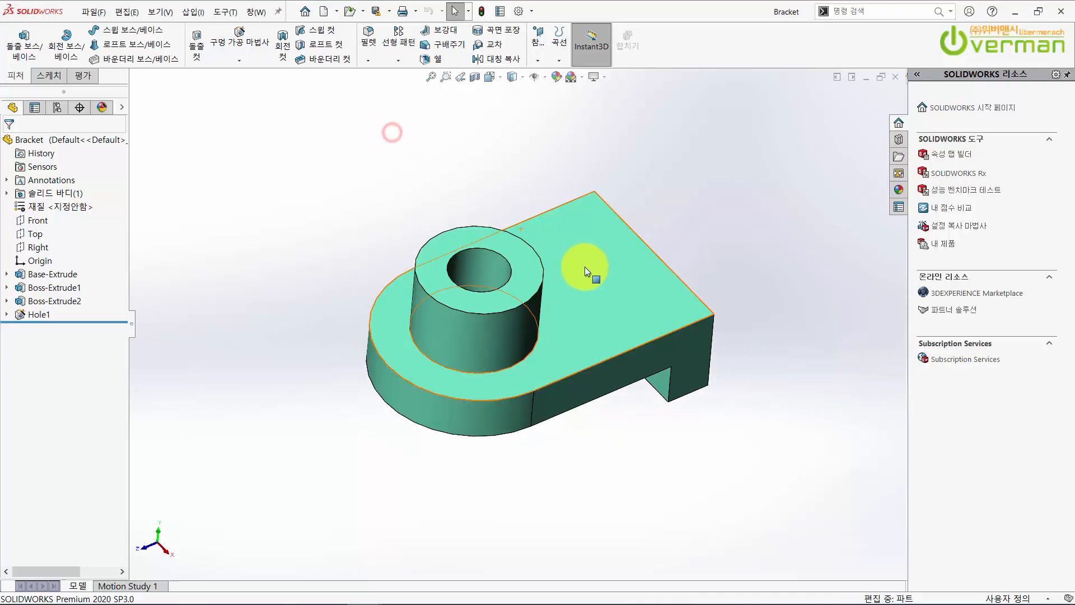
- Zoom in and out on the square corner of the bracket plate, and fit the whole part in the view
scroll(781, 389, "down", 5)
scroll(780, 389, "down", 3)
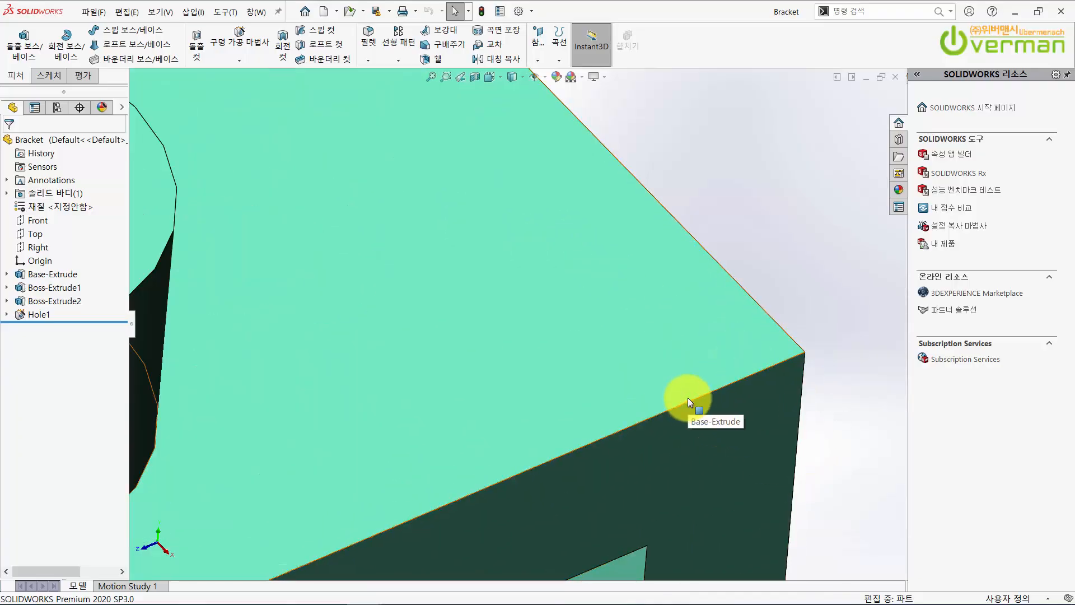
scroll(687, 398, "up", 8)
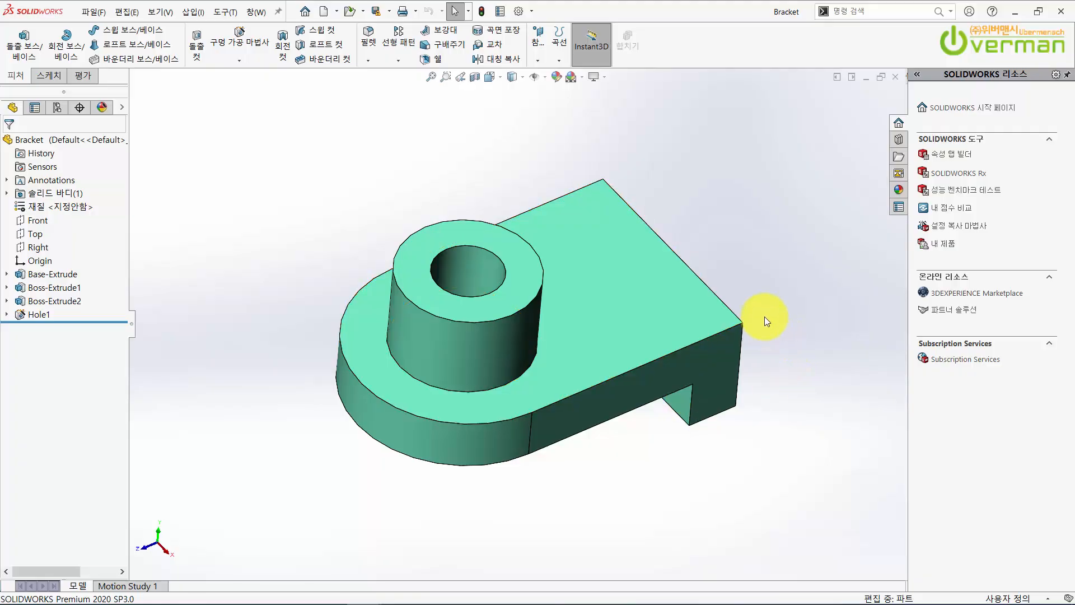
scroll(369, 240, "down", 6)
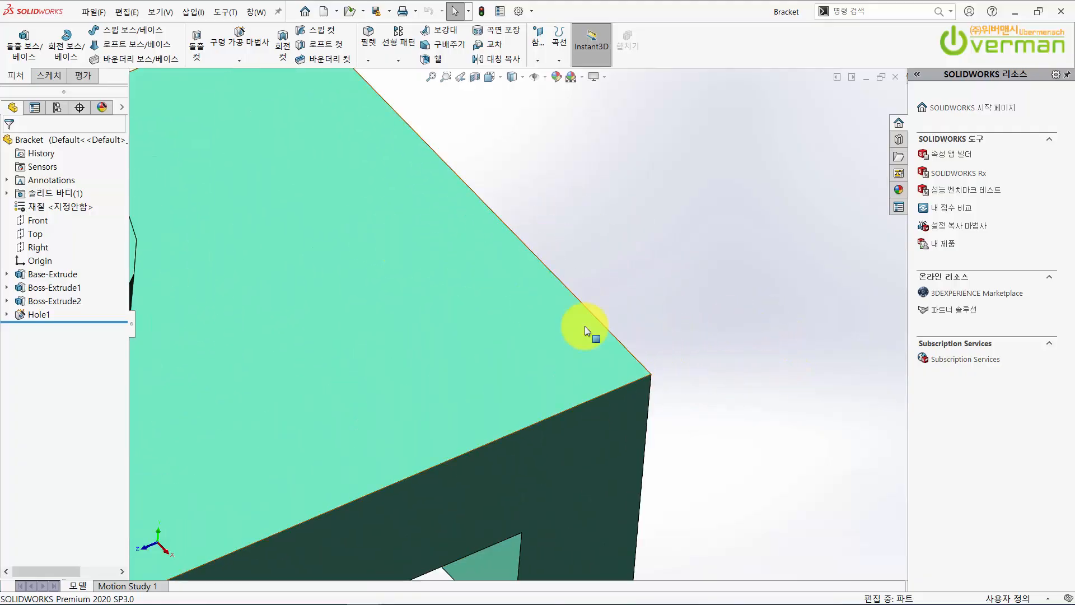
left_click(430, 78)
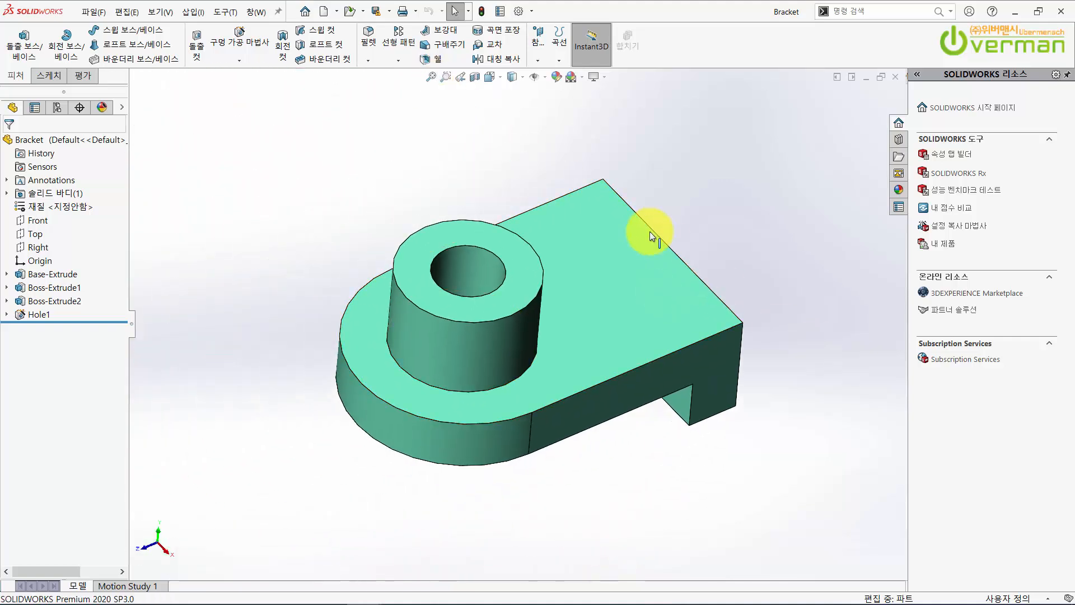
- Zoom to Area repeatedly around the plate's top face and its straight end edge, then leave the tool and magnify the face further
left_click(446, 78)
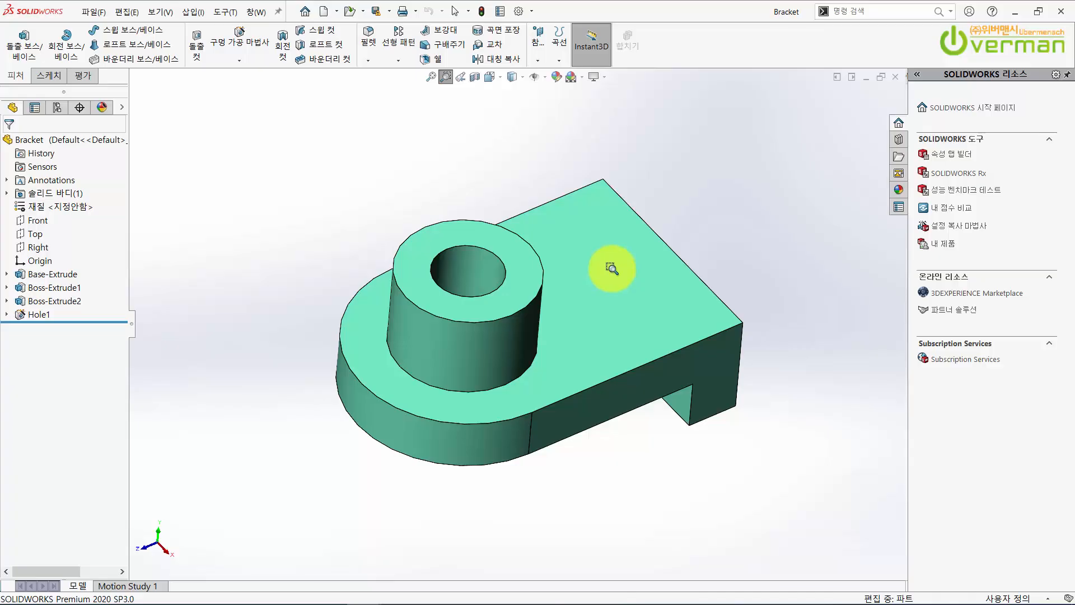
left_click_drag(554, 166, 731, 316)
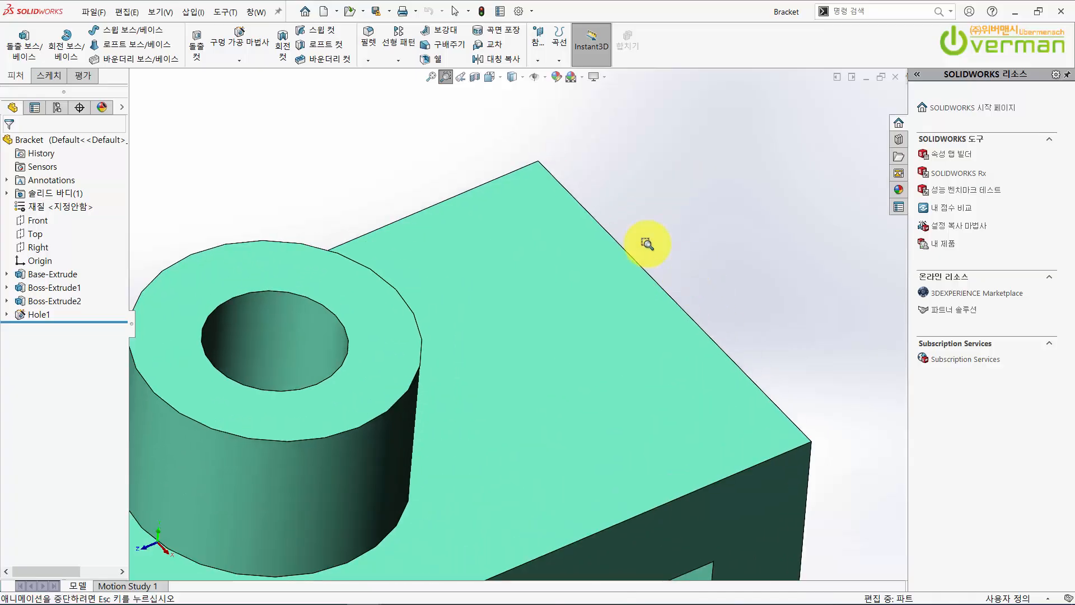
left_click_drag(451, 171, 666, 501)
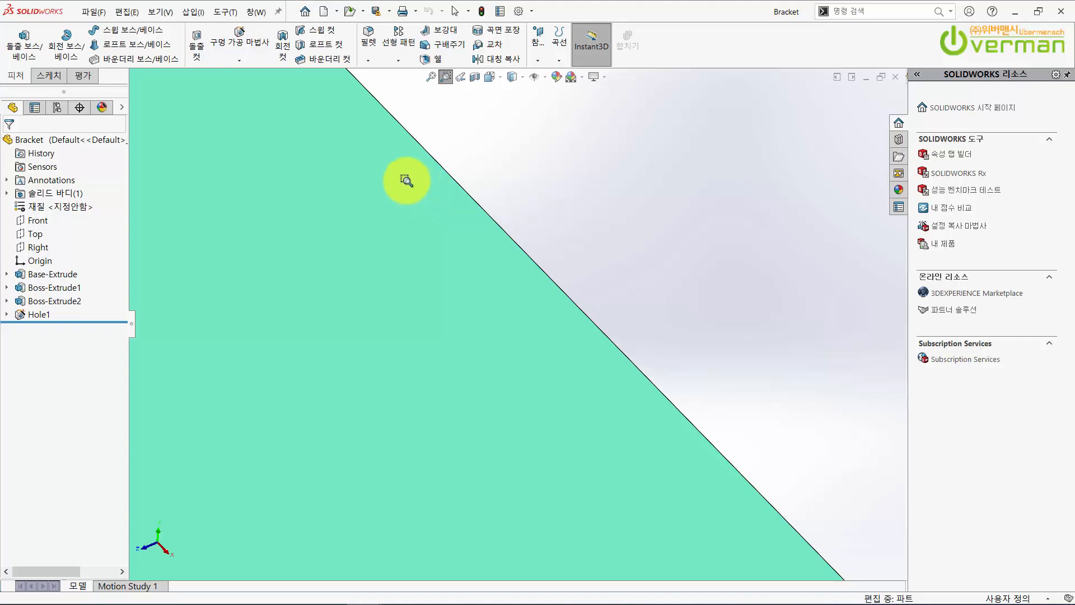
left_click_drag(433, 142, 825, 590)
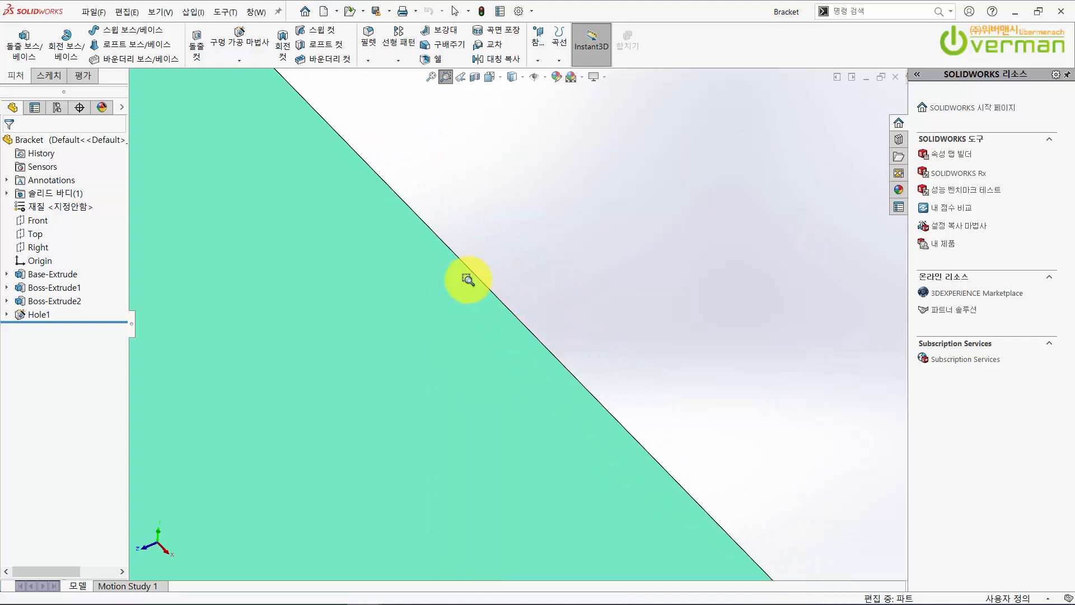
left_click_drag(418, 185, 767, 595)
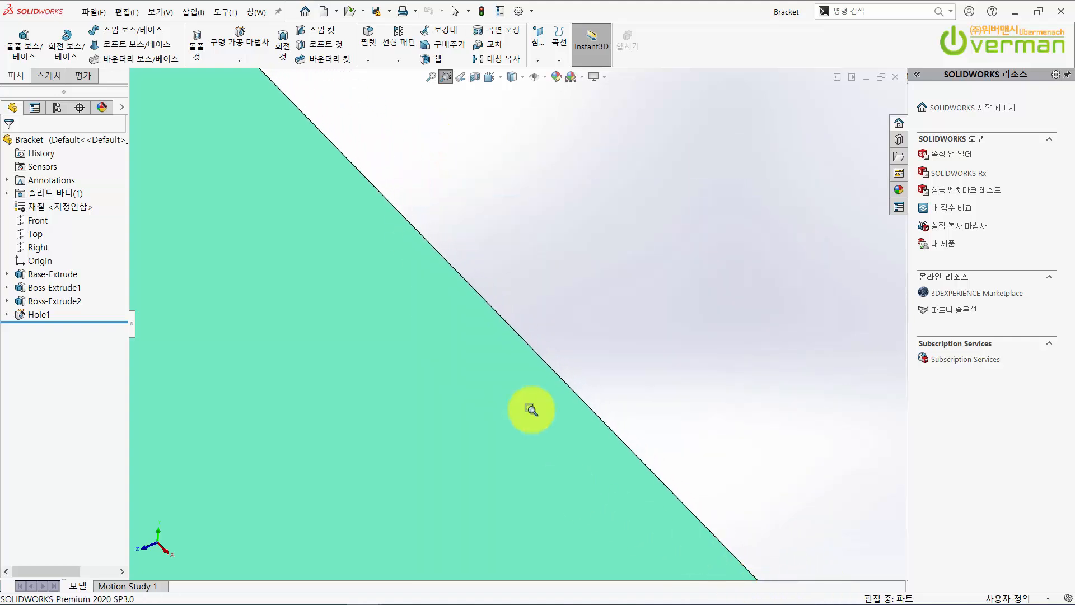
left_click(447, 79)
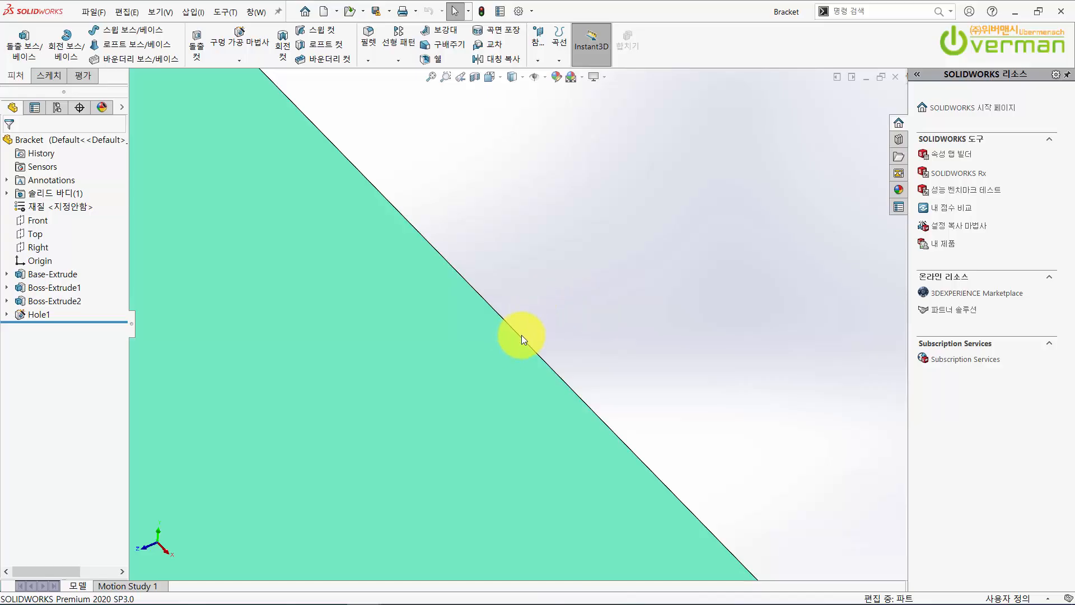
scroll(496, 352, "down", 5)
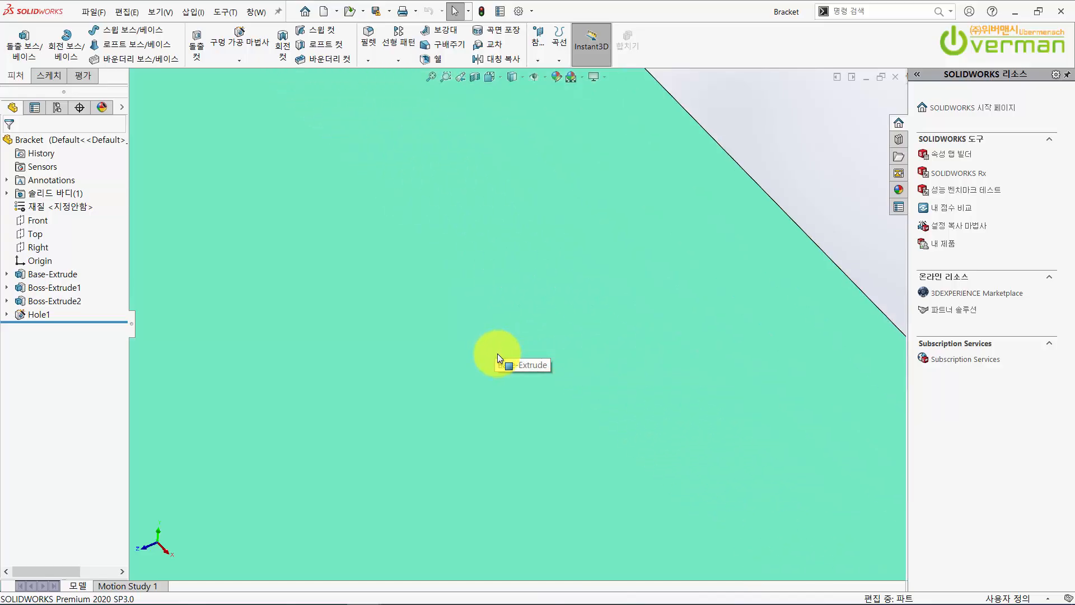
- Zoom out and in on the bracket plate, fit the part, restore the previous view, and zoom back out to the whole bracket
scroll(497, 354, "up", 8)
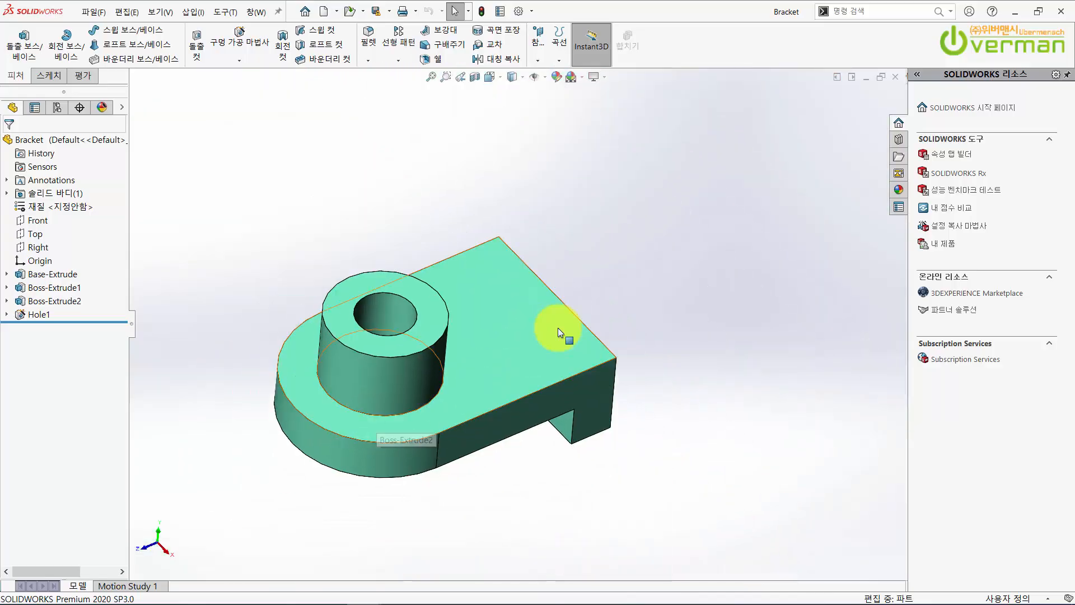
scroll(377, 411, "down", 3)
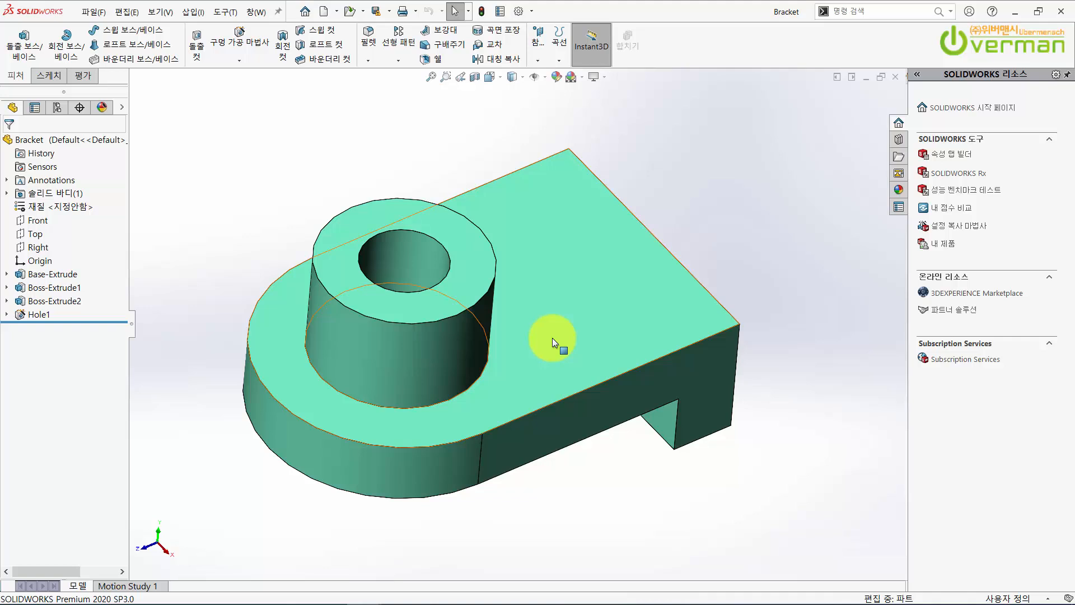
scroll(552, 337, "down", 8)
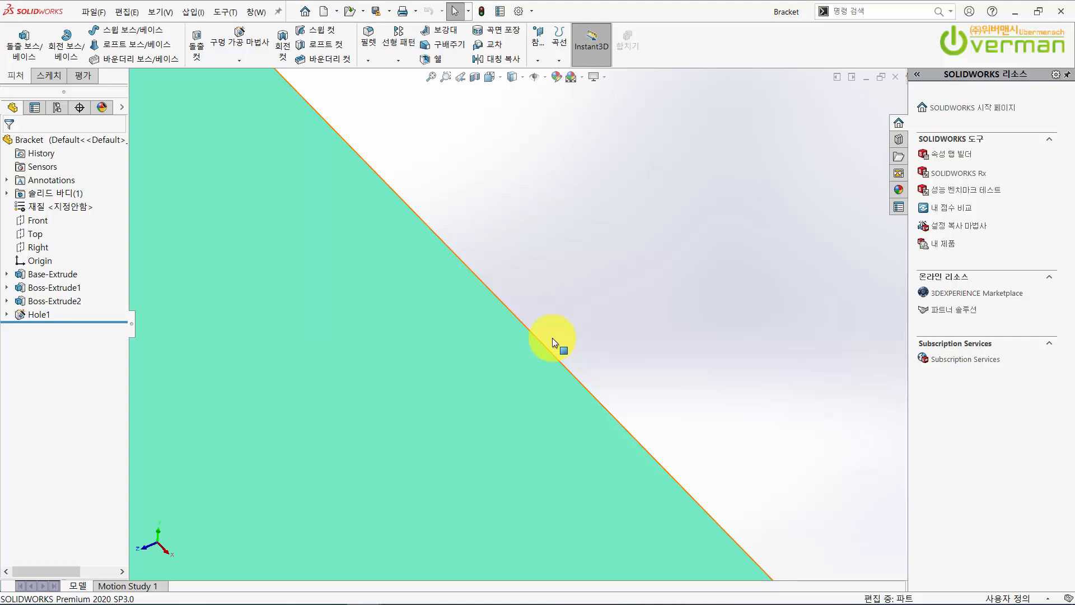
key("f")
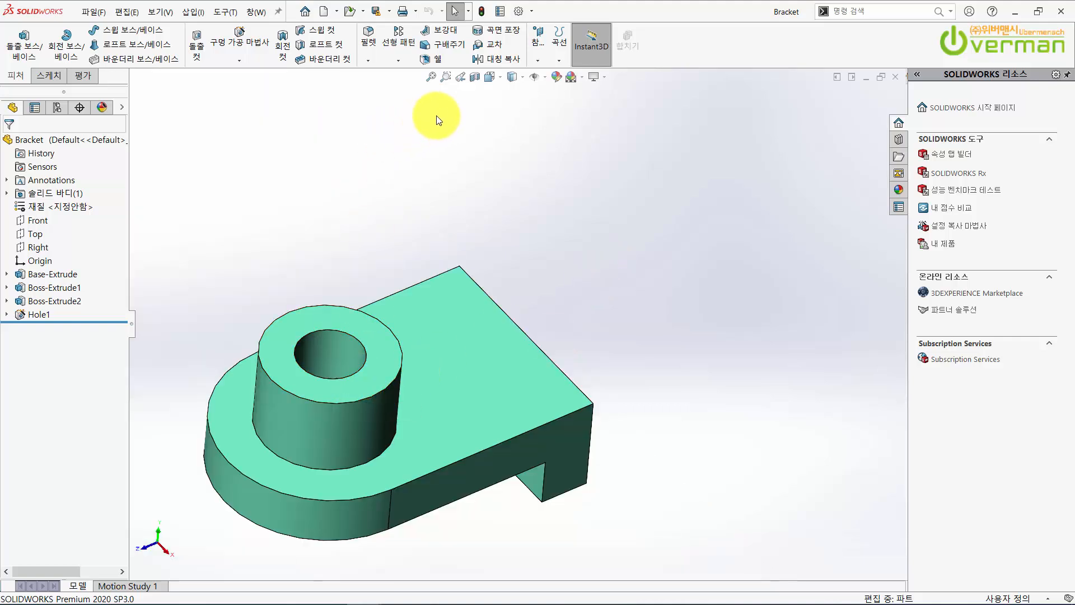
left_click(464, 79)
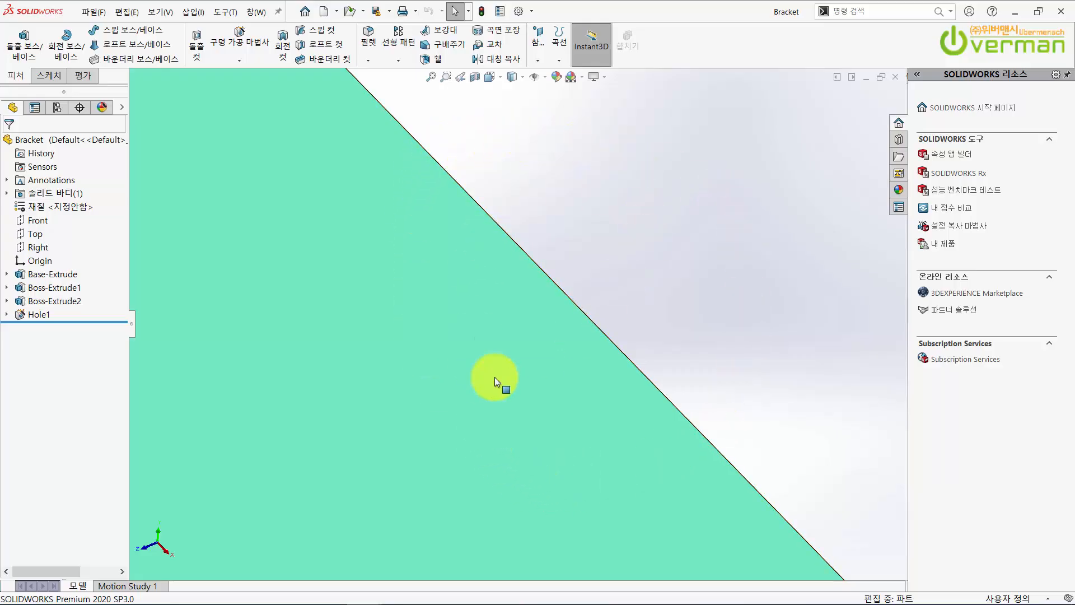
scroll(396, 371, "up", 5)
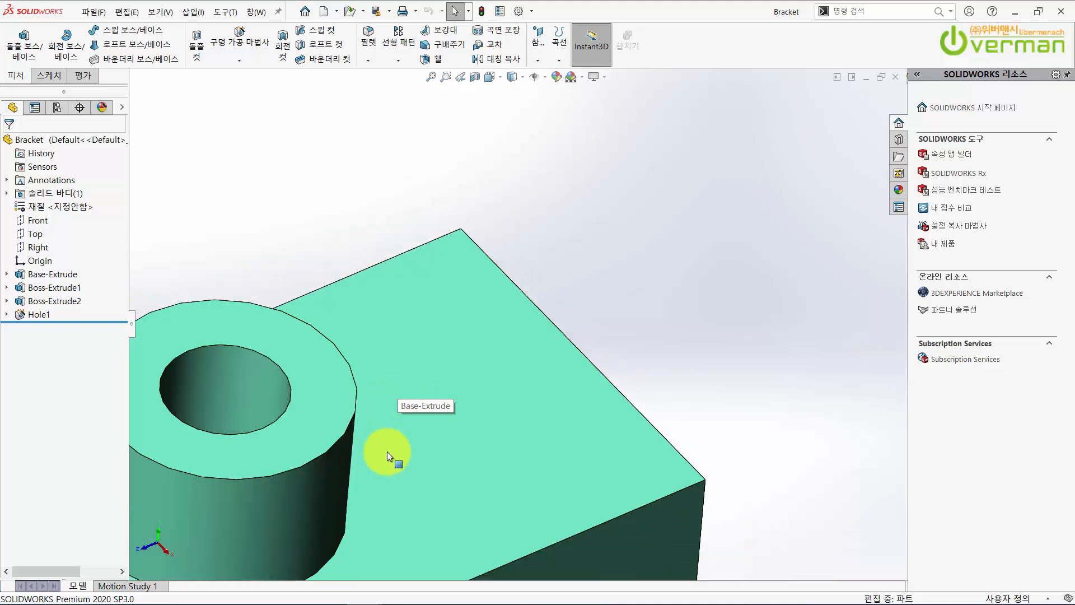
scroll(387, 452, "up", 5)
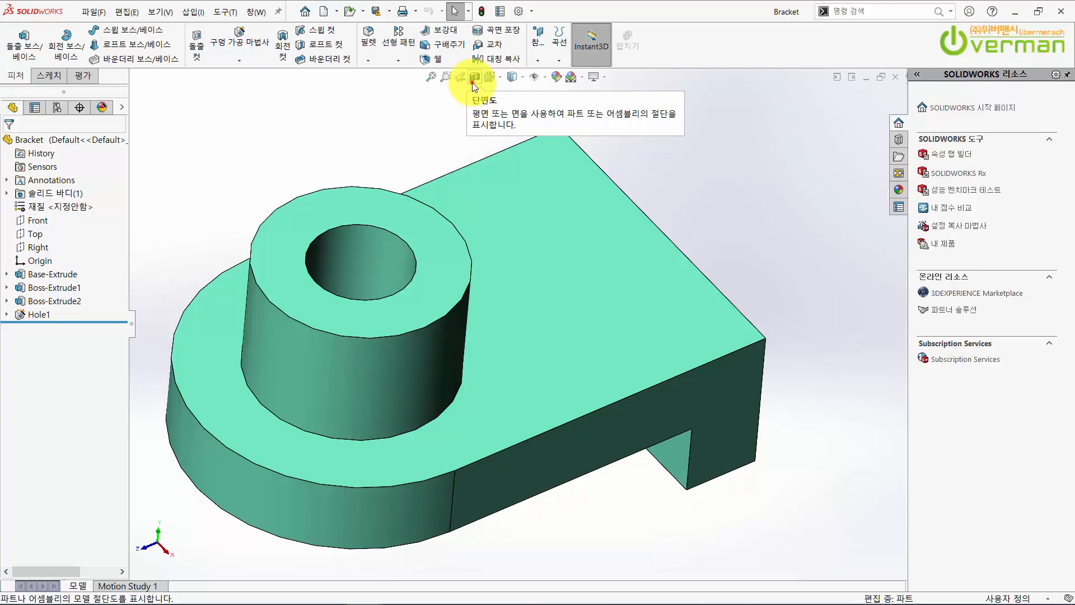
- Start a Section View on the Front plane, enable section by body and transparent section bodies, and accept the switch to zonal sectioning
left_click(472, 84)
scroll(546, 341, "up", 2)
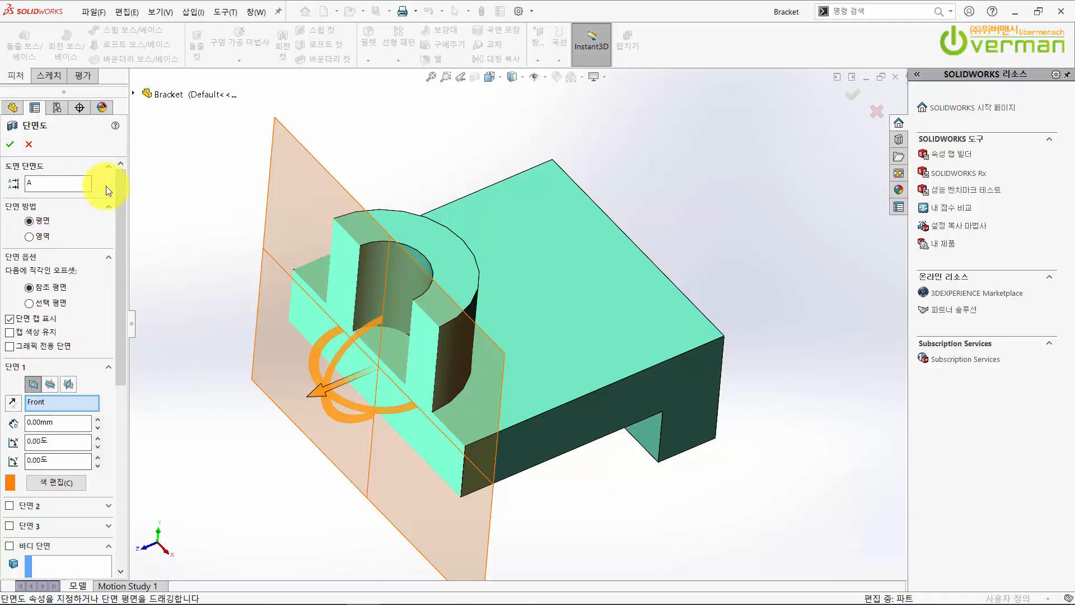
left_click_drag(121, 320, 120, 381)
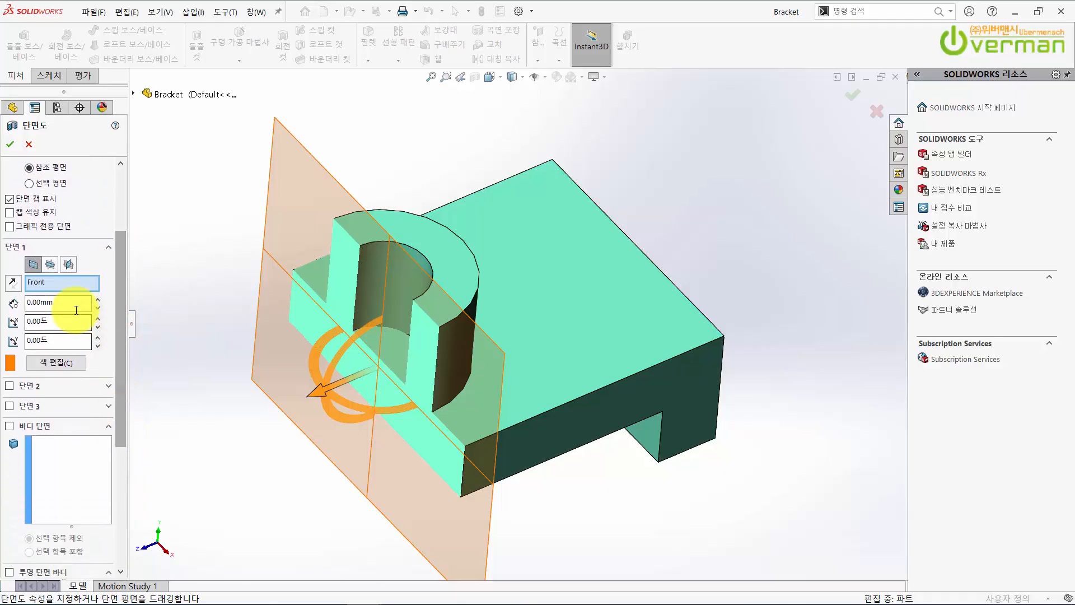
left_click(59, 287)
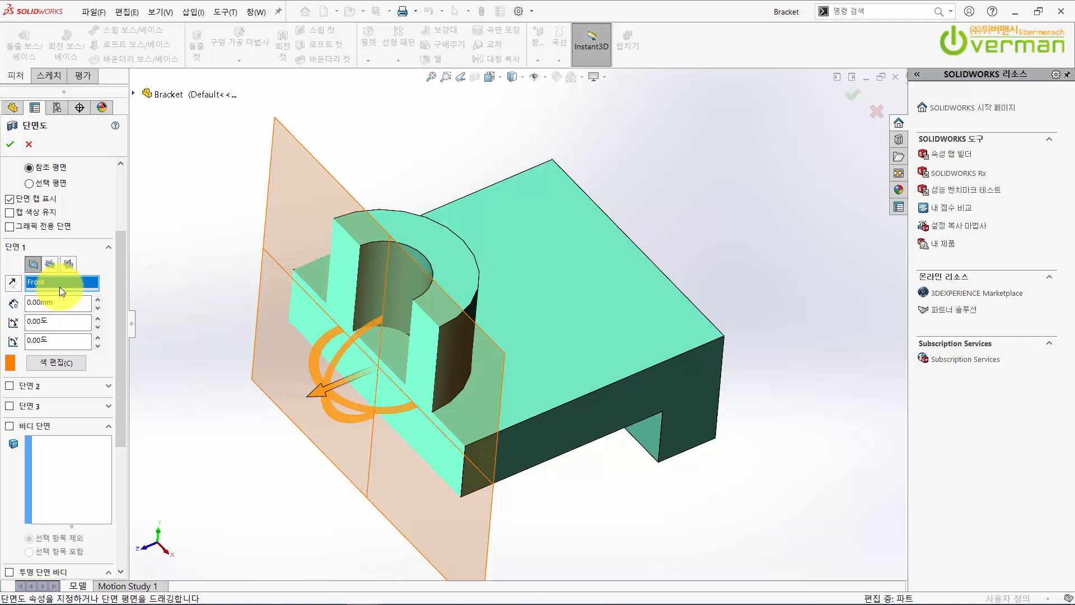
left_click(58, 477)
left_click_drag(123, 421, 125, 532)
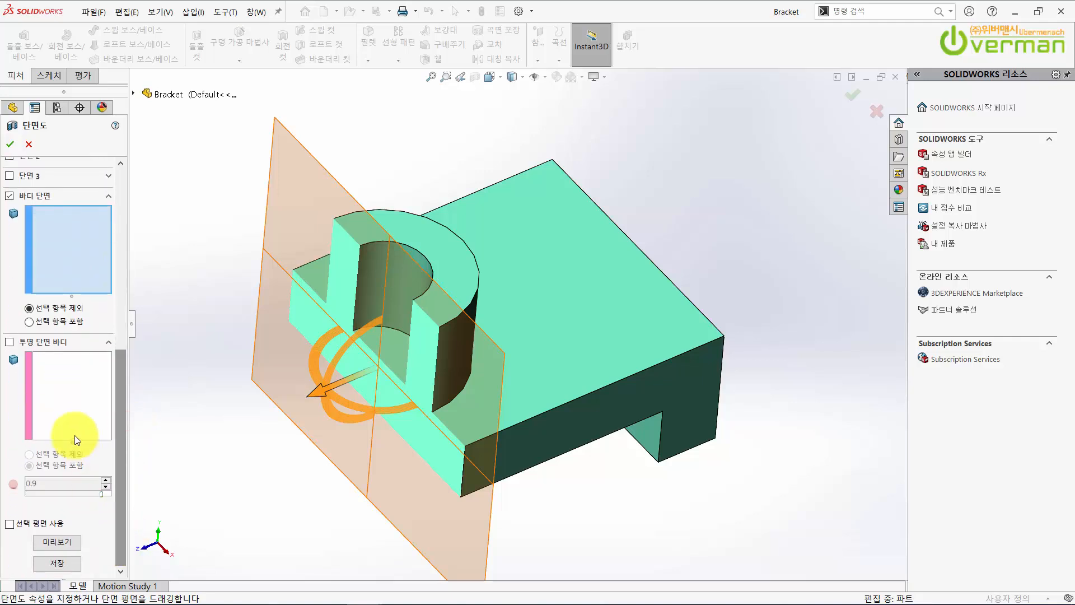
left_click(73, 421)
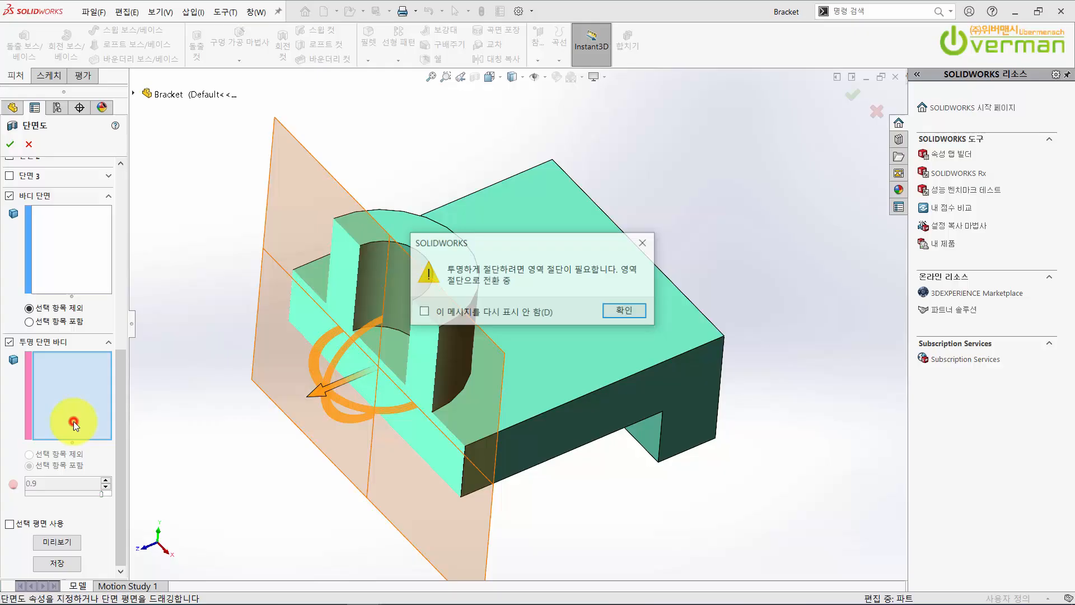
left_click(621, 310)
left_click(93, 283)
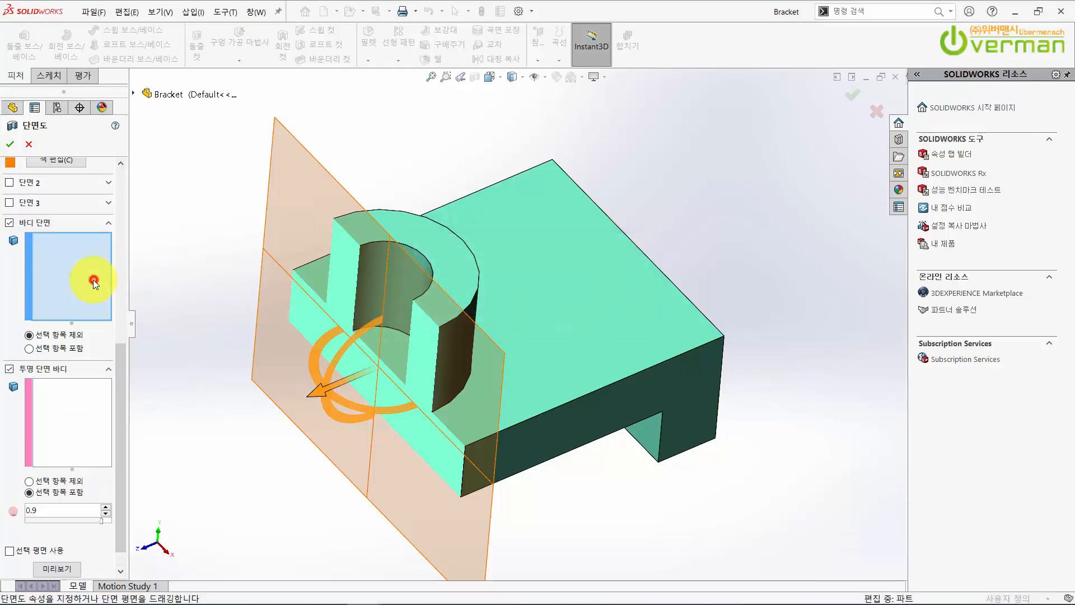
- Go through the Section 1 plane and rotation settings, try the Top and Right planes, and set the section back to the Front plane
left_click_drag(124, 344, 135, 288)
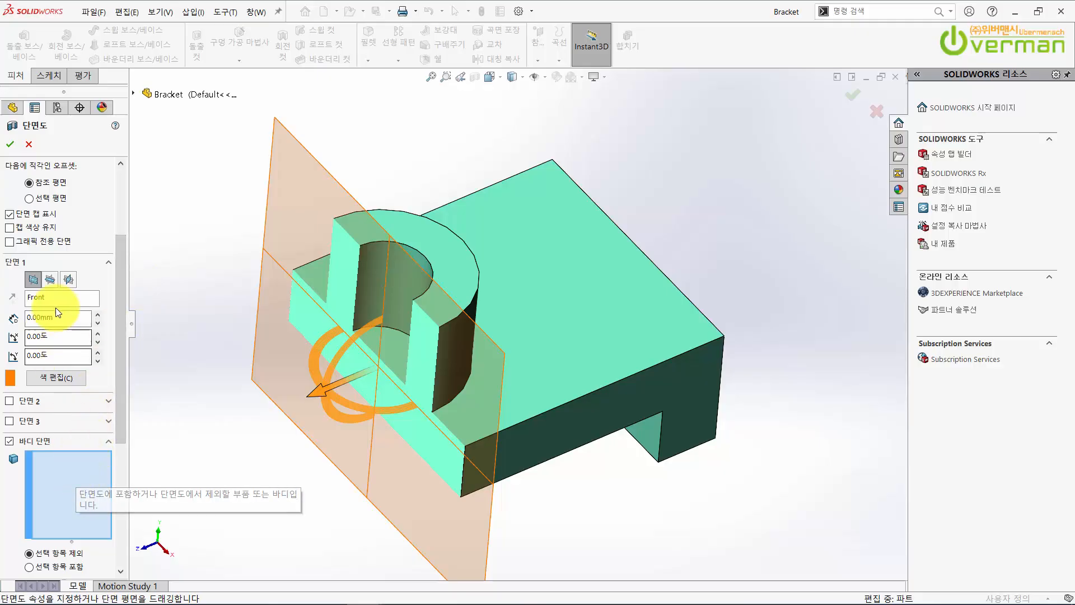
left_click(70, 341)
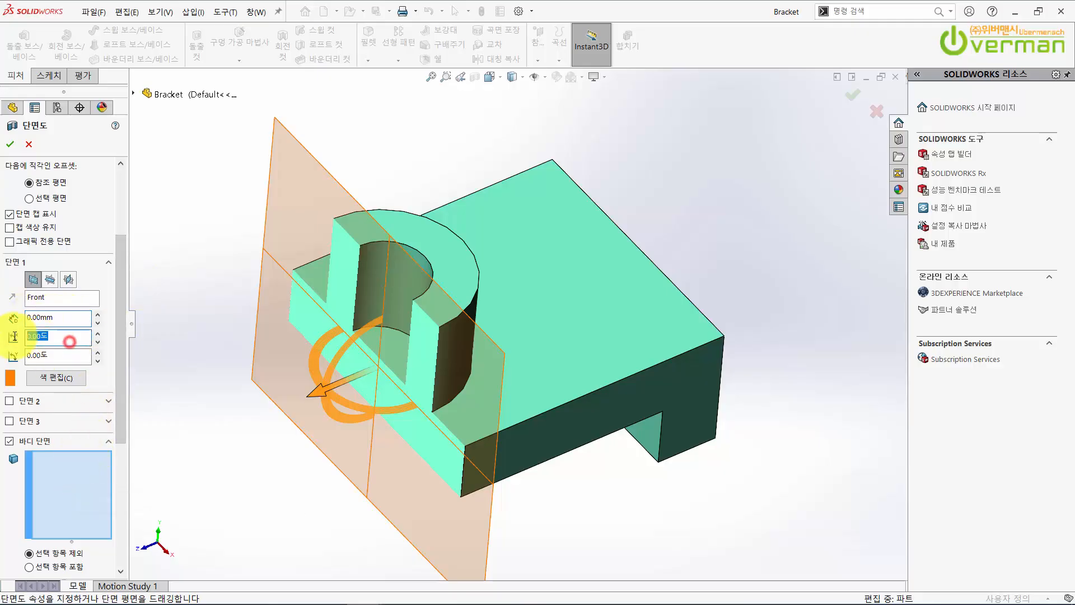
left_click(39, 355)
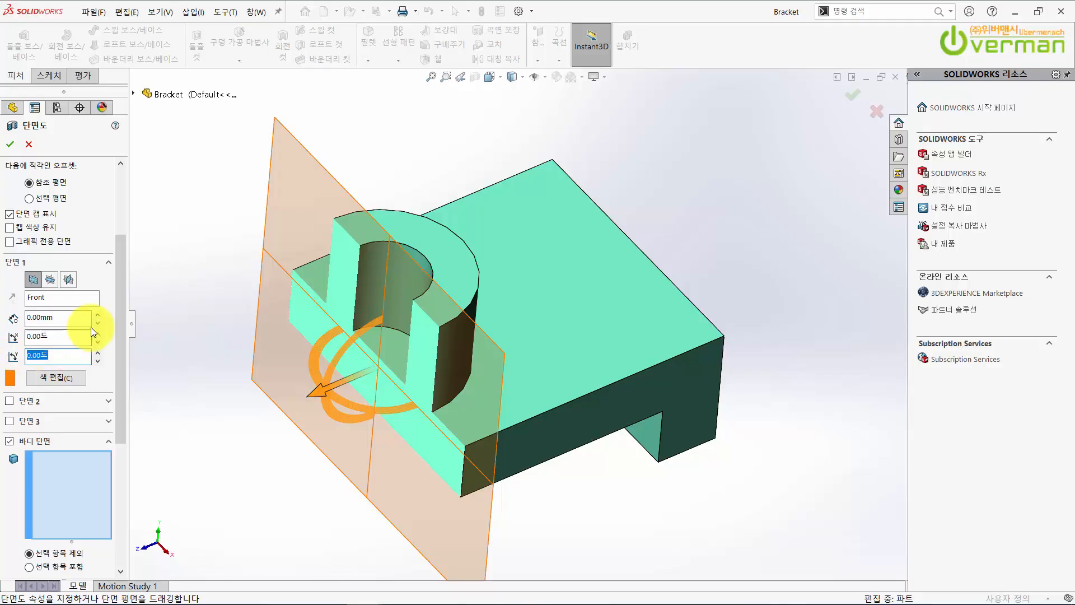
left_click(75, 300)
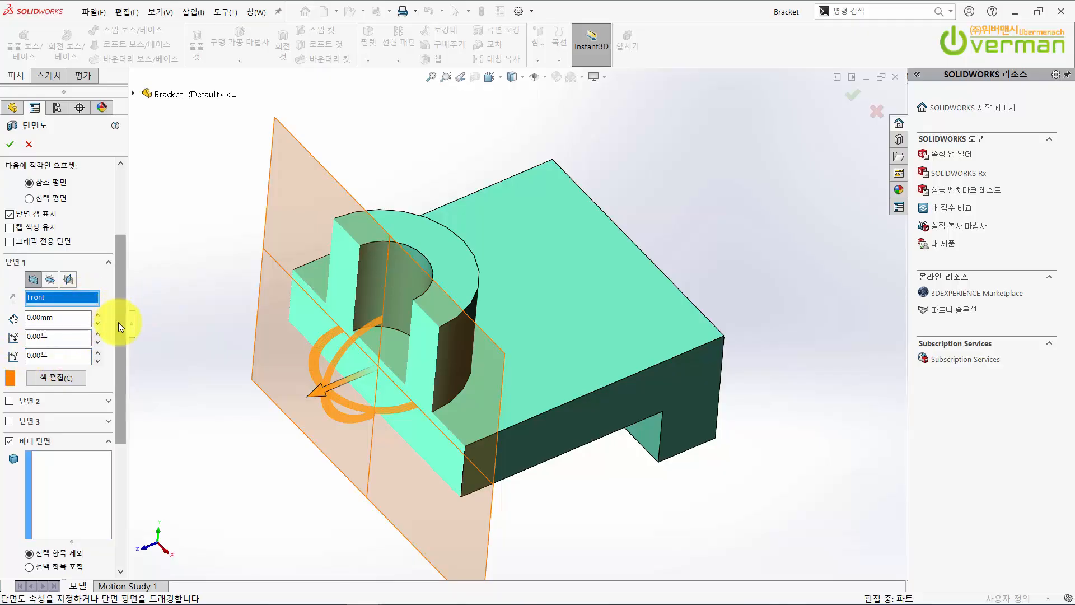
left_click_drag(119, 321, 123, 275)
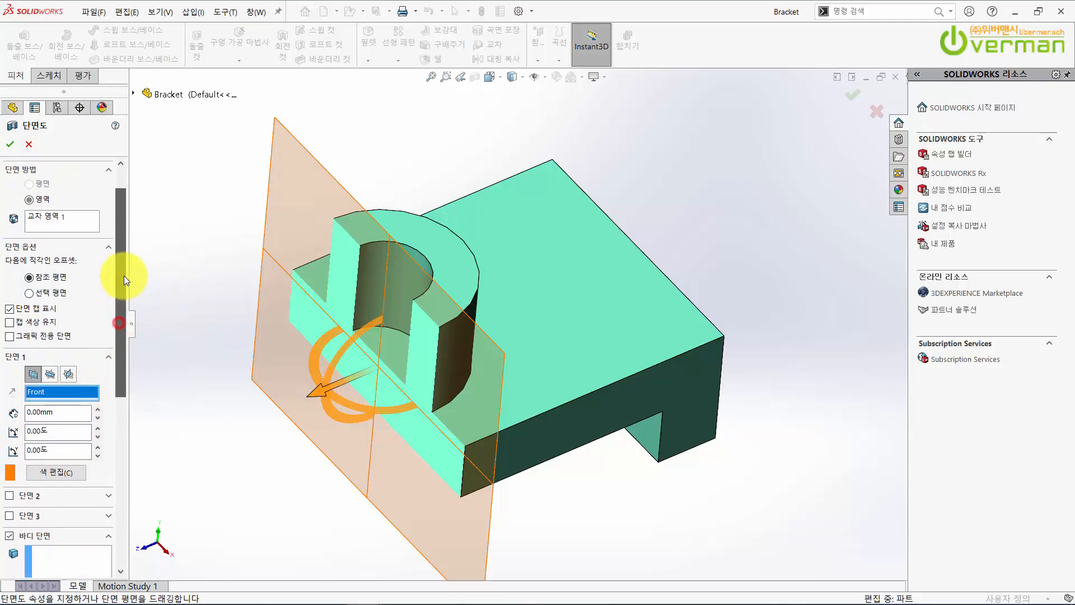
left_click(50, 374)
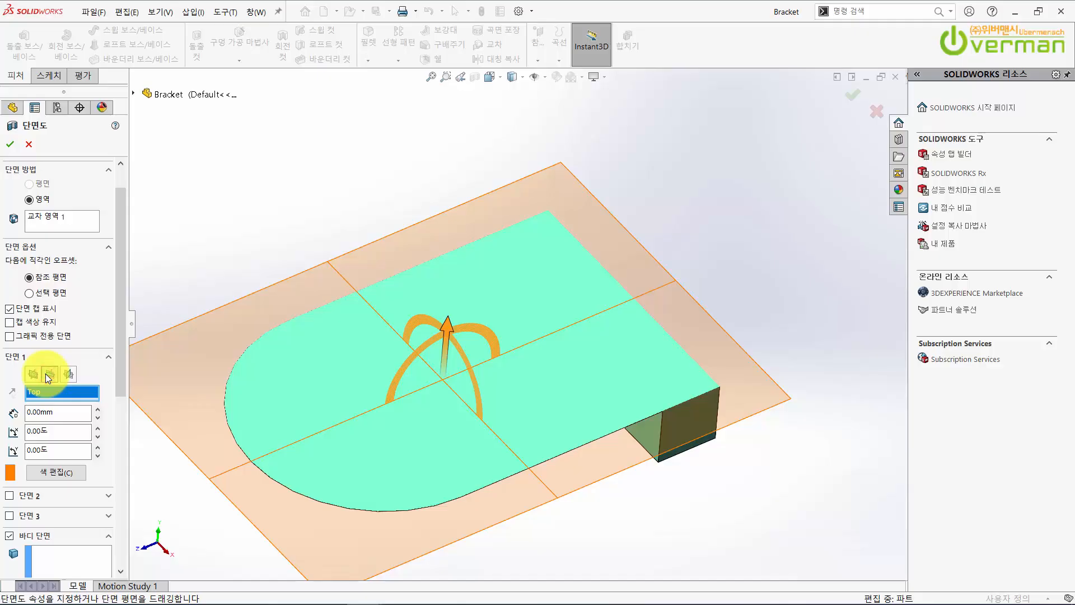
left_click(69, 372)
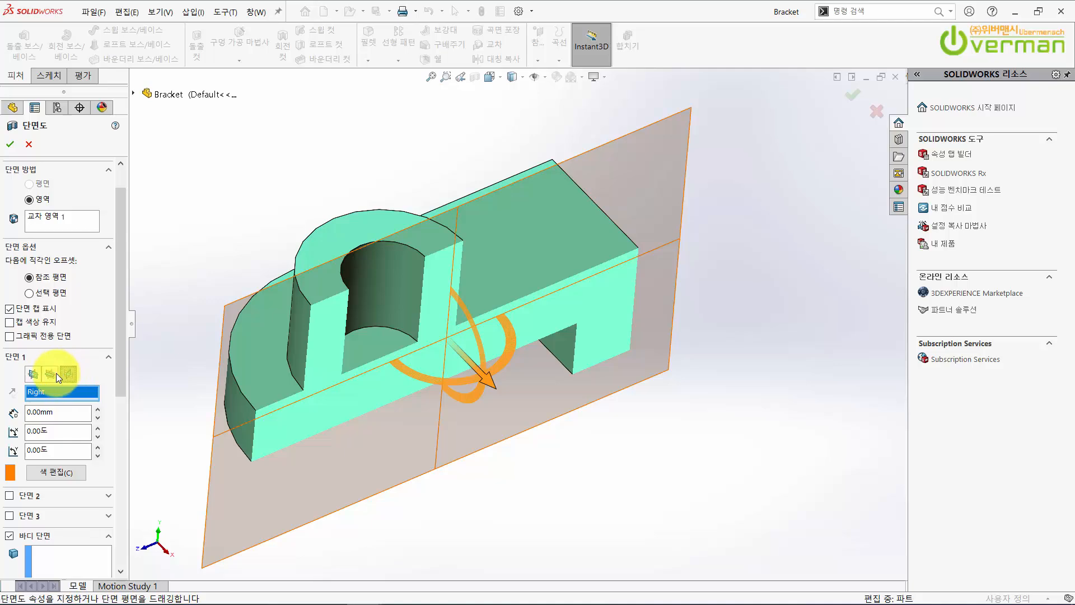
left_click(50, 374)
left_click(31, 375)
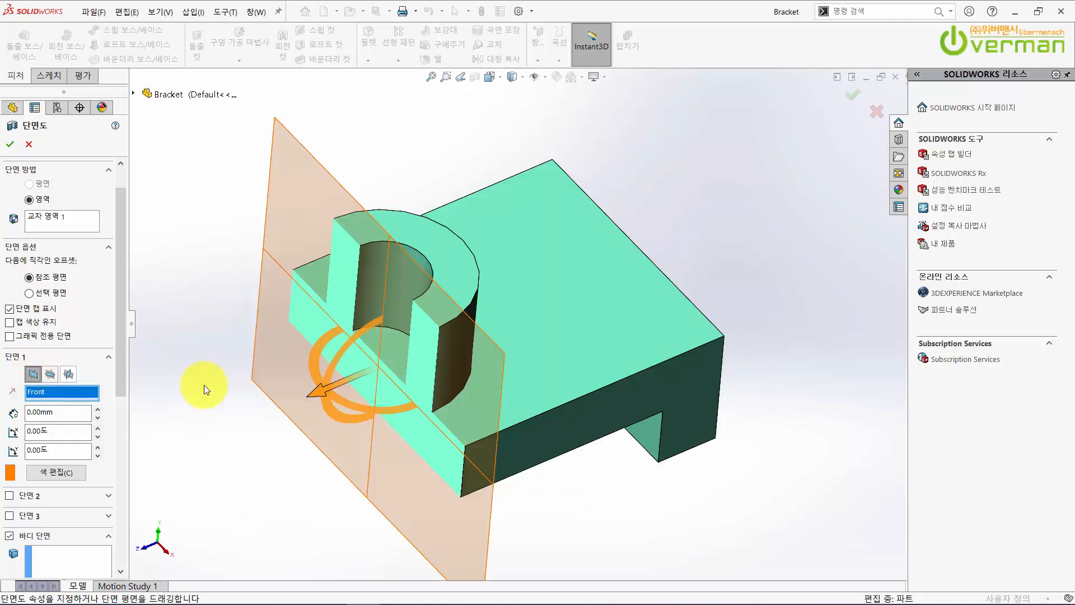
- Offset the Front section plane about -1.96 mm and tilt it to rotations of about 351.65° and 352.79° using its graphic handles
scroll(597, 430, "up", 2)
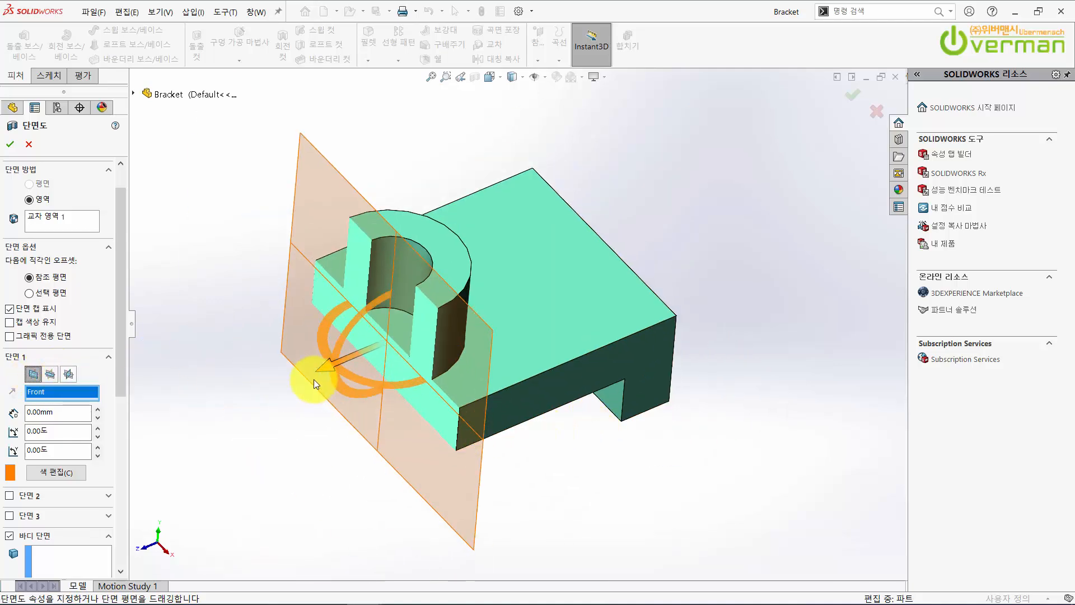
left_click_drag(322, 371, 340, 383)
left_click_drag(359, 335, 324, 307)
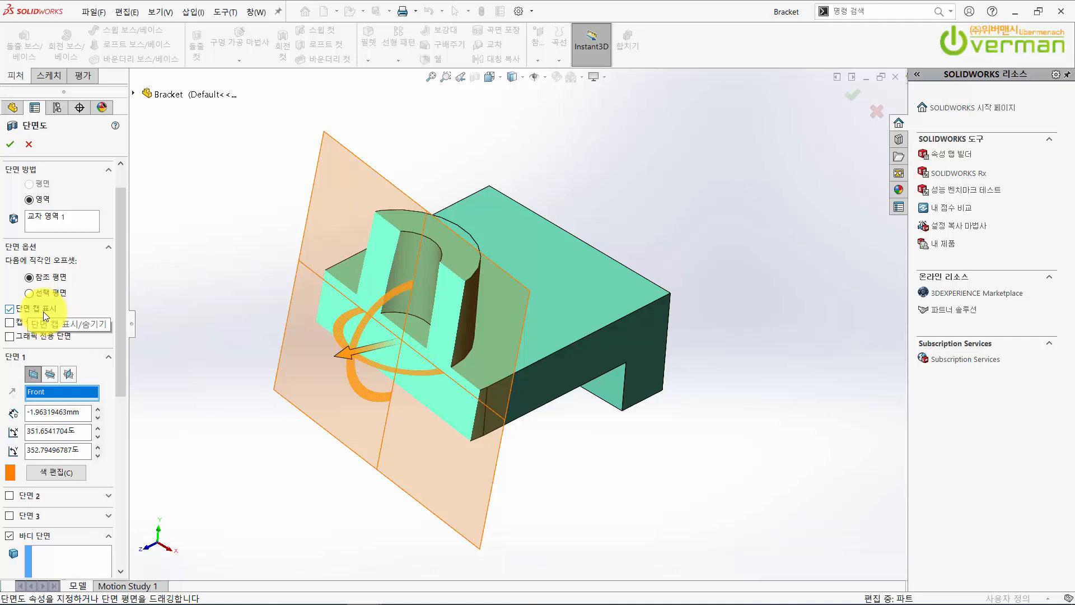
- Turn on Keep cap color for the section and change the Section 1 color to red
left_click(9, 323)
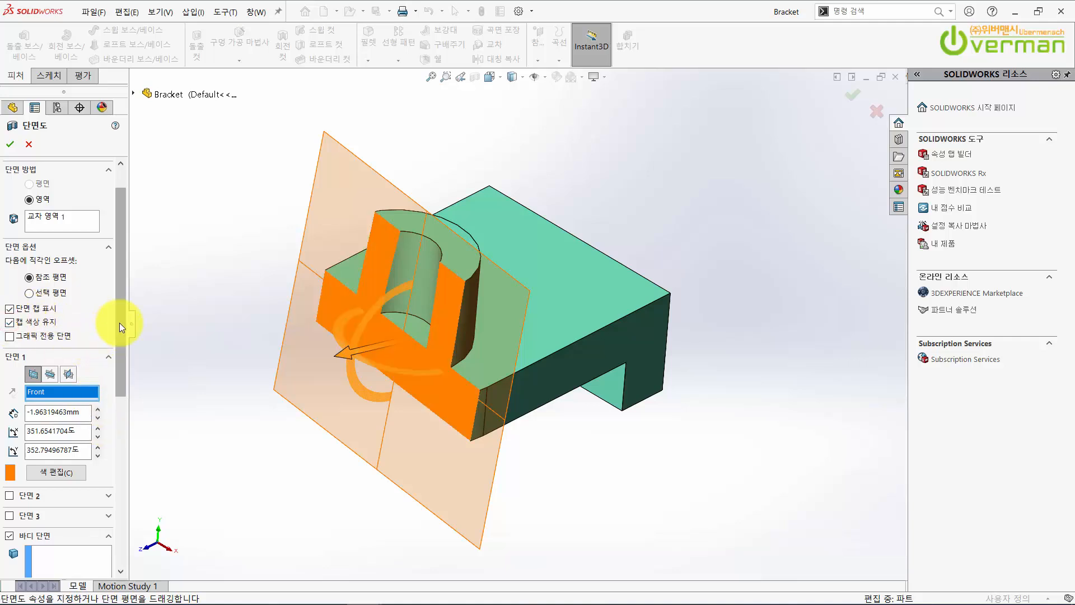
left_click_drag(120, 323, 124, 364)
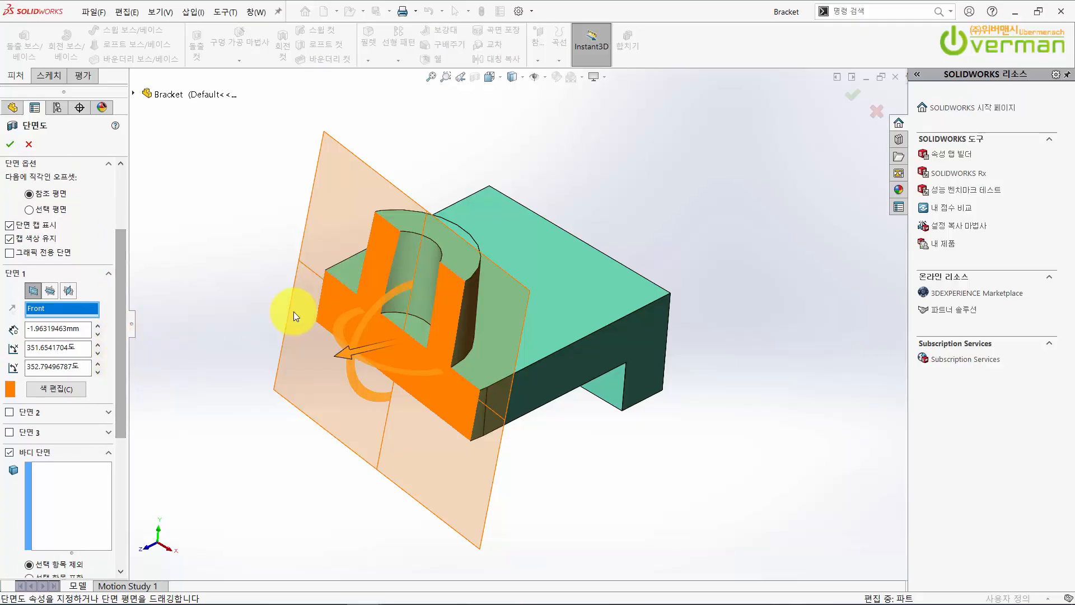
left_click(36, 391)
left_click_drag(542, 169, 195, 115)
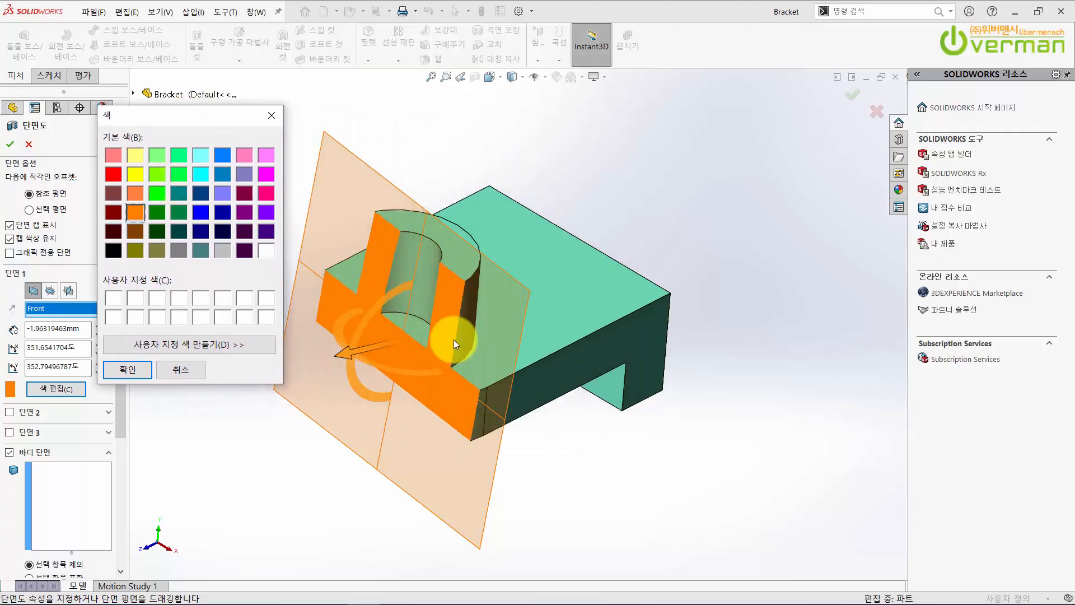
left_click(115, 171)
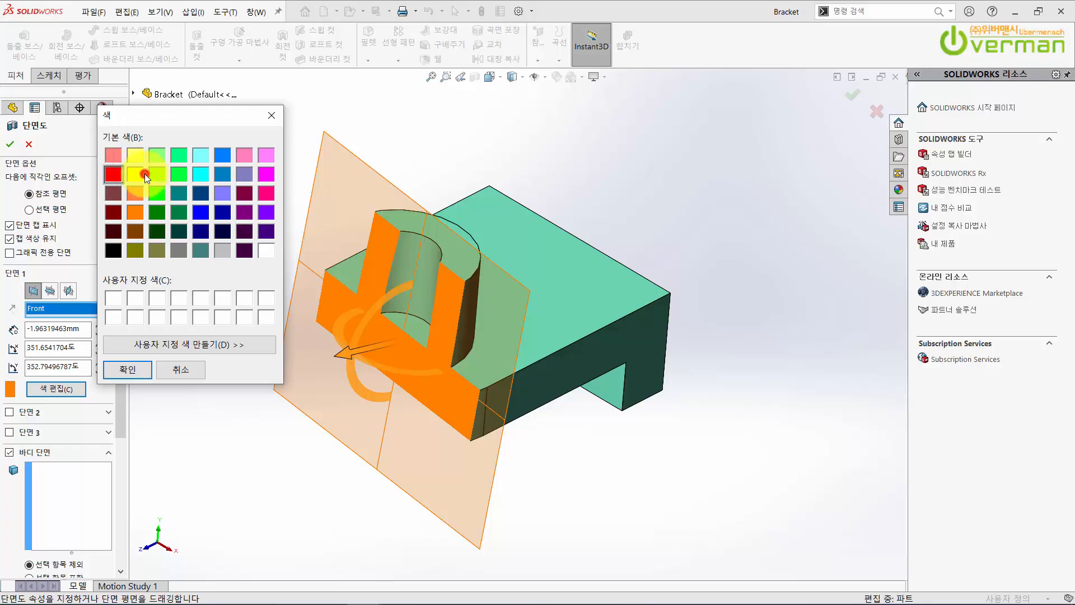
left_click(139, 176)
left_click(116, 177)
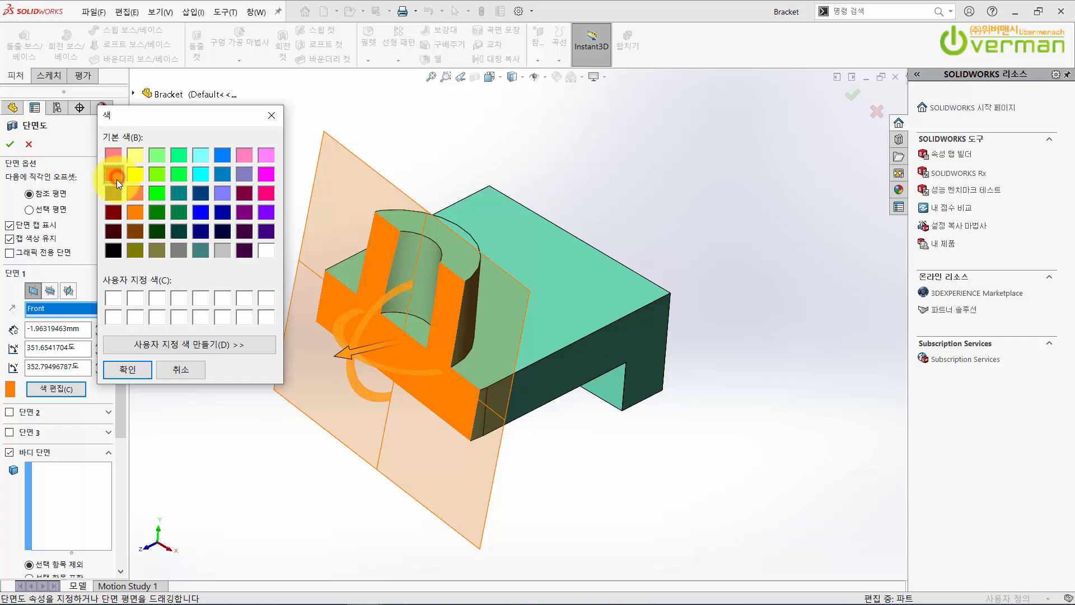
left_click(129, 372)
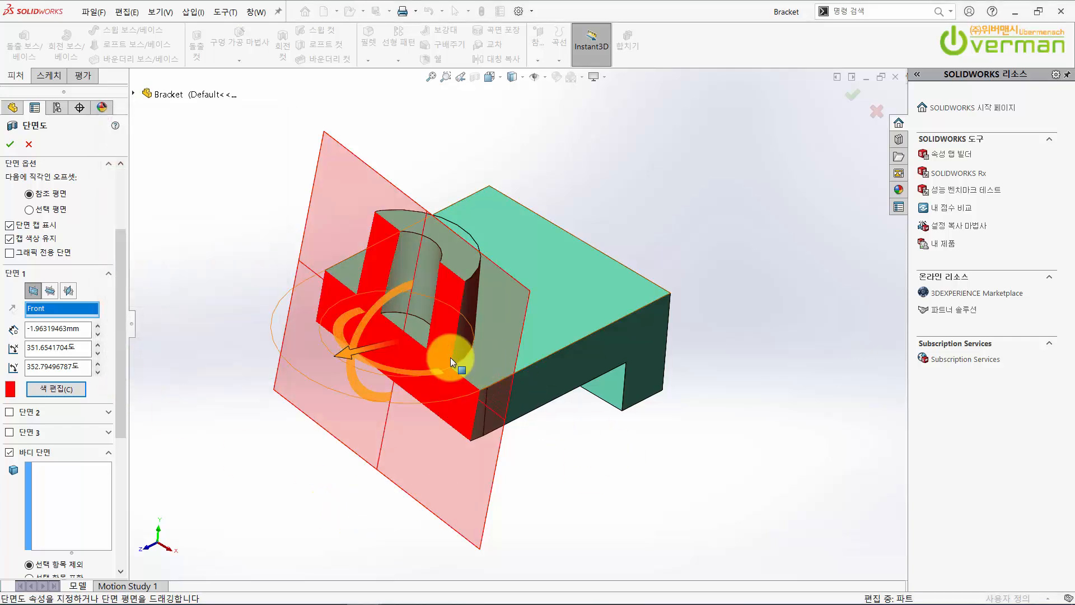
- Adjust the section plane to an offset of about -1.95 mm with rotations of about 357.55° and 352.83°, and accept the section view
mouse_move(360, 363)
left_mouse_down()
mouse_move(387, 368)
mouse_move(378, 364)
left_mouse_up()
middle_click_drag(674, 215, 662, 248)
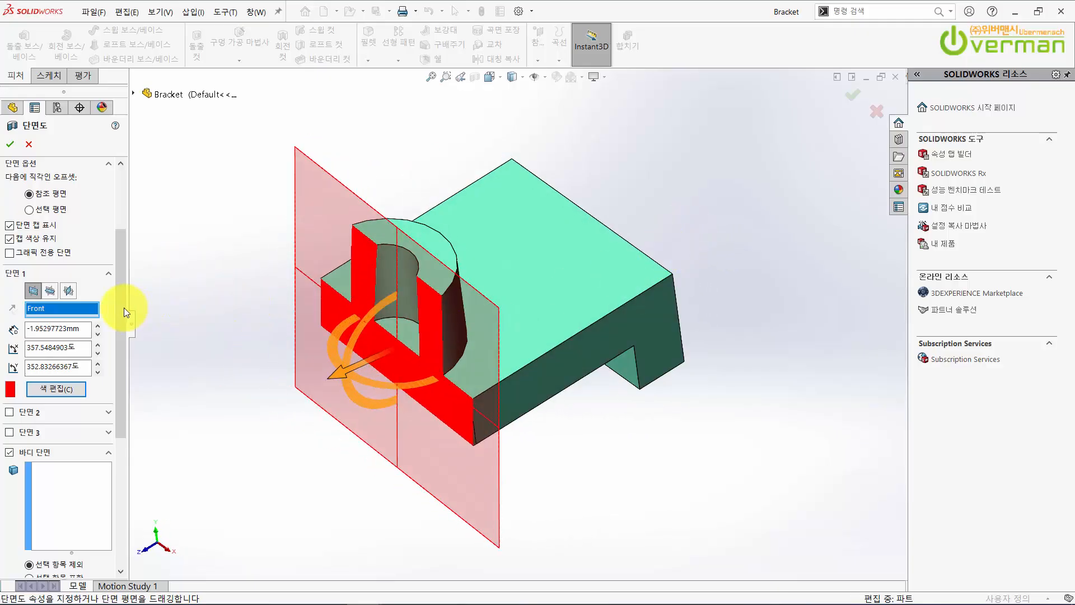
left_click_drag(123, 308, 137, 204)
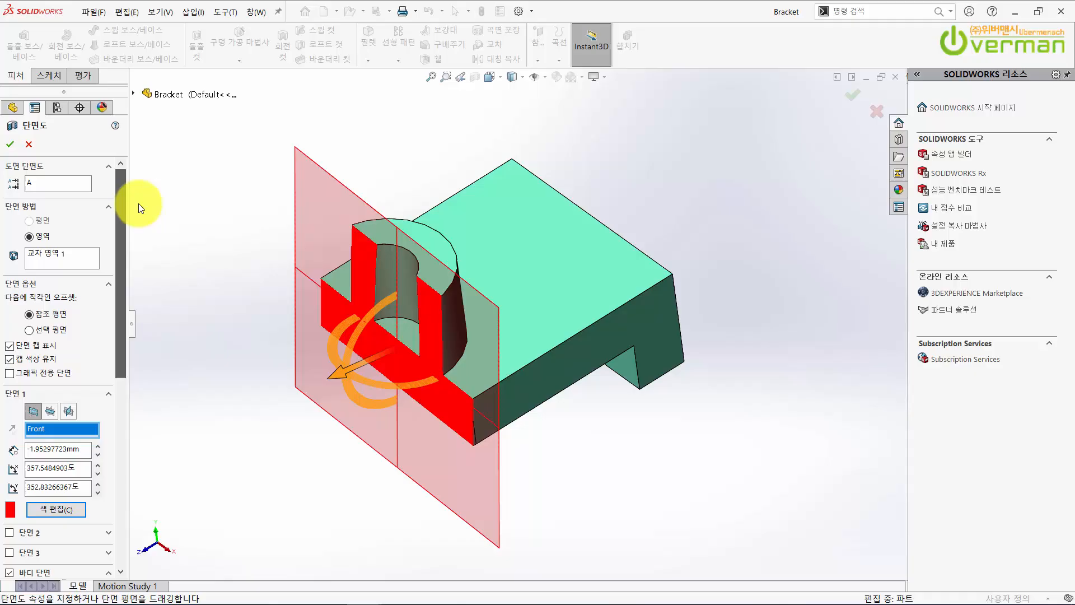
left_click(11, 145)
- Orbit around the sectioned bracket, zoom in on the cut cylindrical boss, and fit the part in the view
middle_click_drag(629, 462, 450, 268)
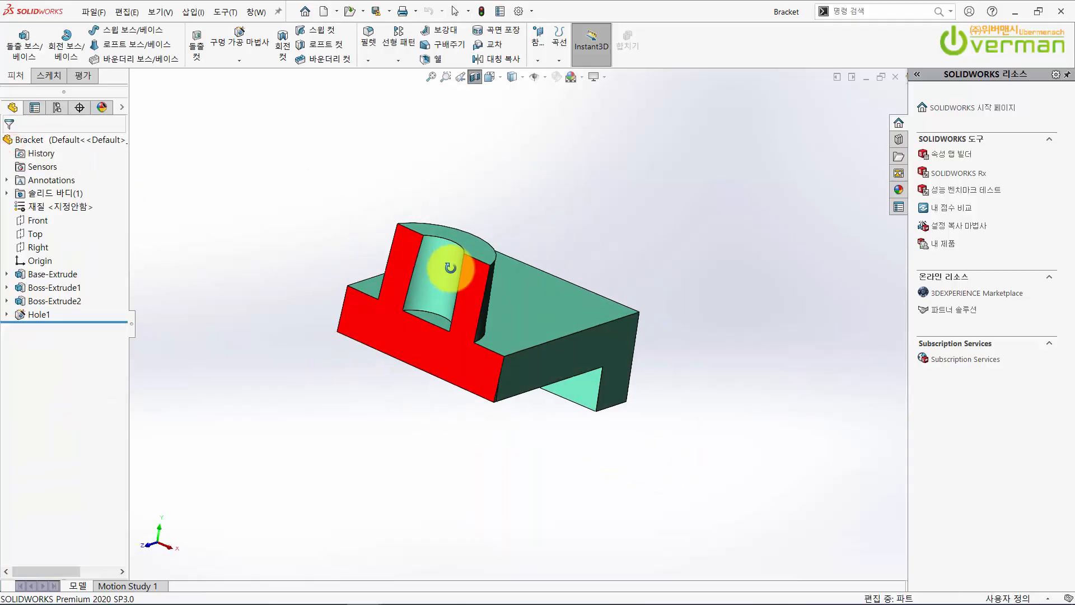
scroll(360, 420, "down", 4)
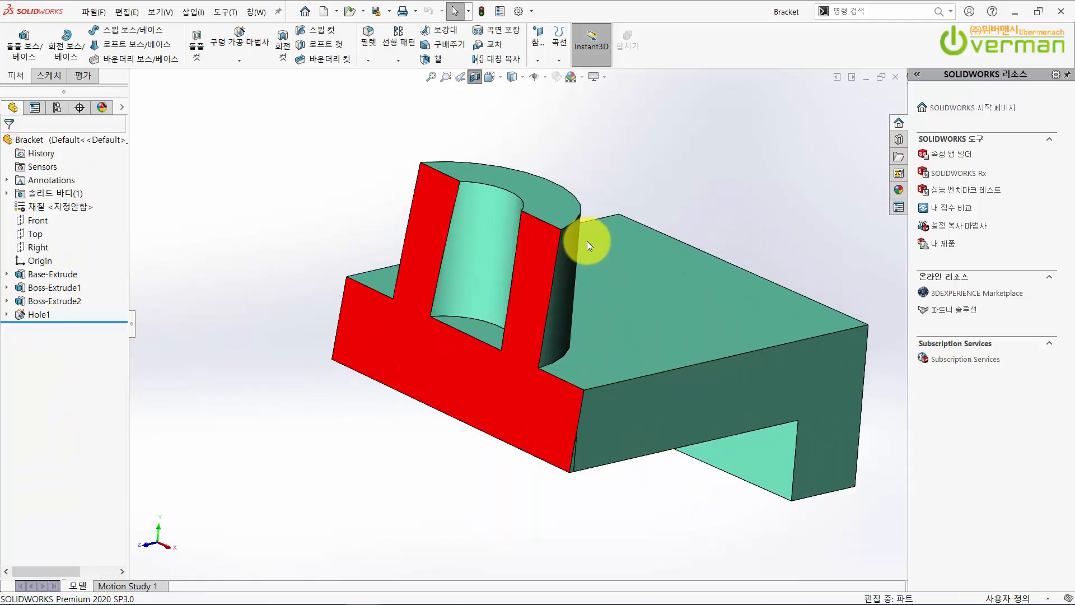
scroll(587, 241, "up", 2)
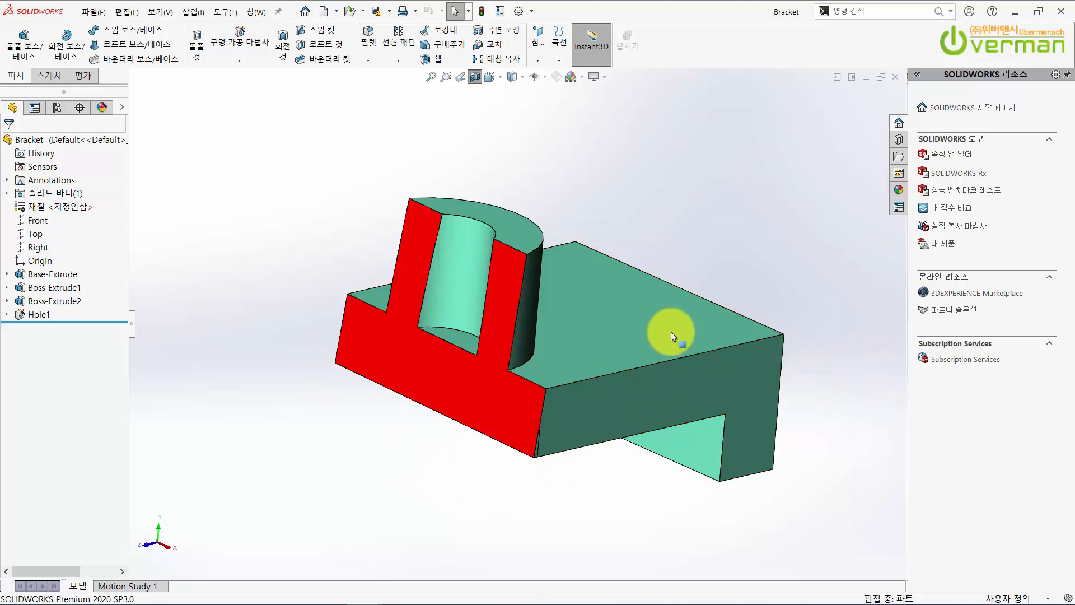
key("f")
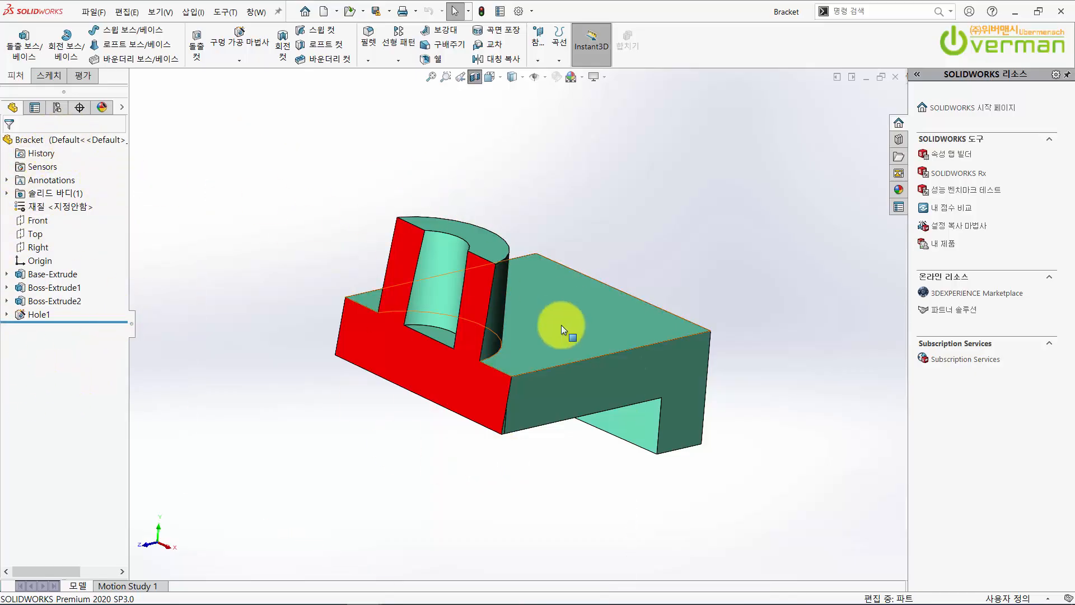
- Save the current sectioned orientation of the bracket as a named view called 단면도1, and close the Orientation dialog
scroll(561, 325, "up", 1)
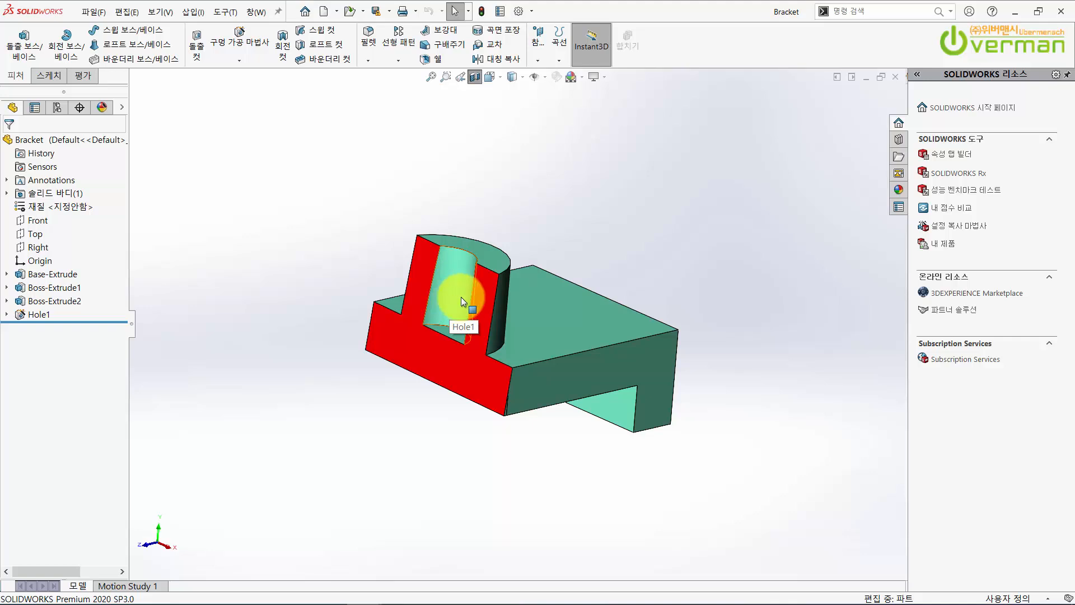
scroll(699, 269, "up", 1)
scroll(695, 277, "down", 1)
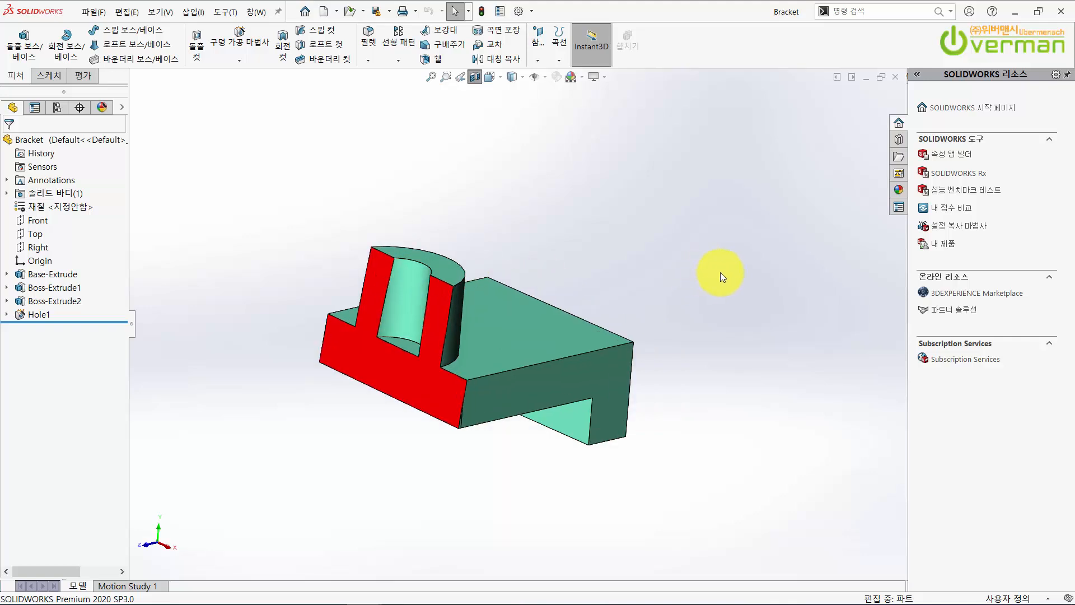
key("space")
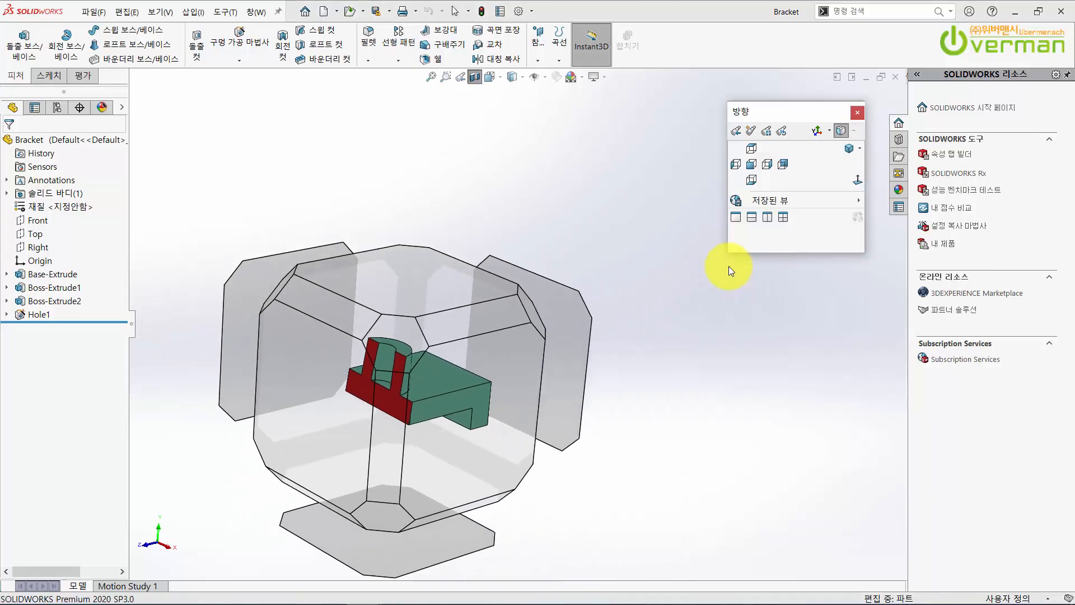
left_click_drag(790, 116, 692, 189)
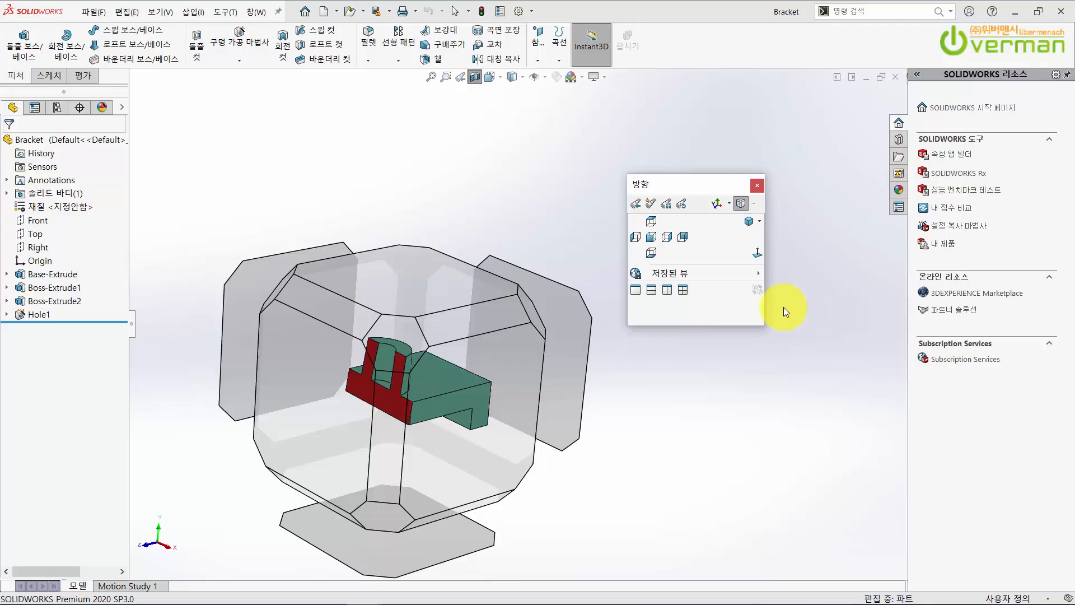
left_click(706, 272)
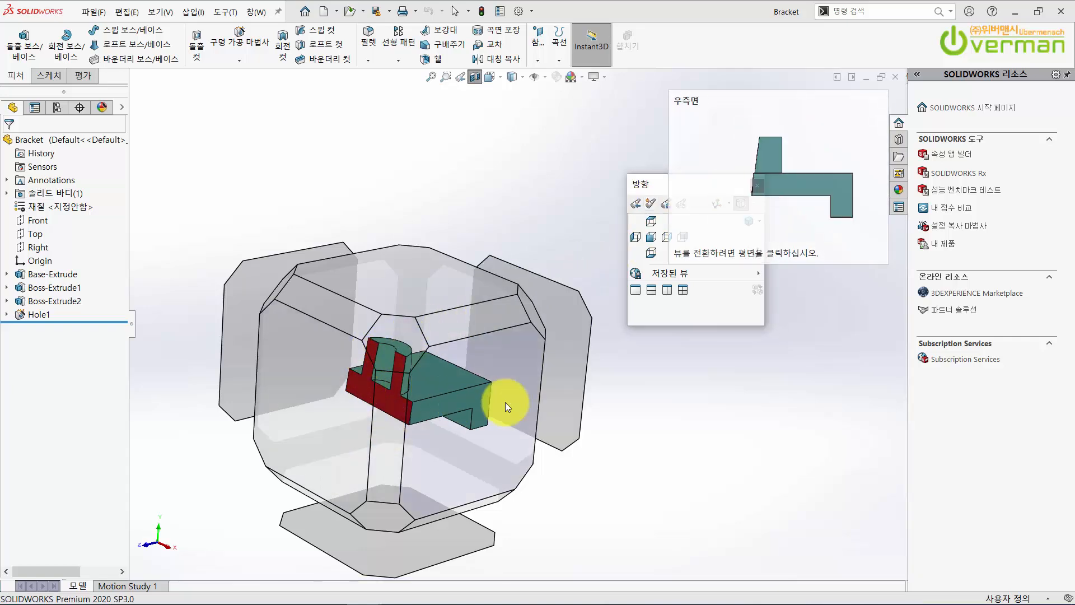
left_click(652, 206)
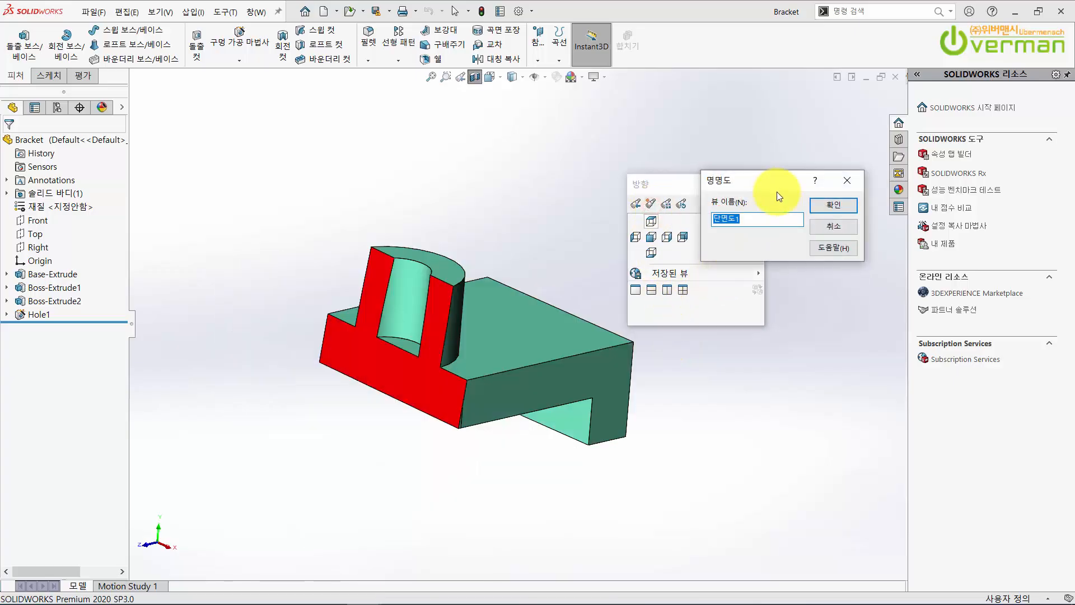
left_click_drag(762, 170, 761, 167)
left_click(767, 202)
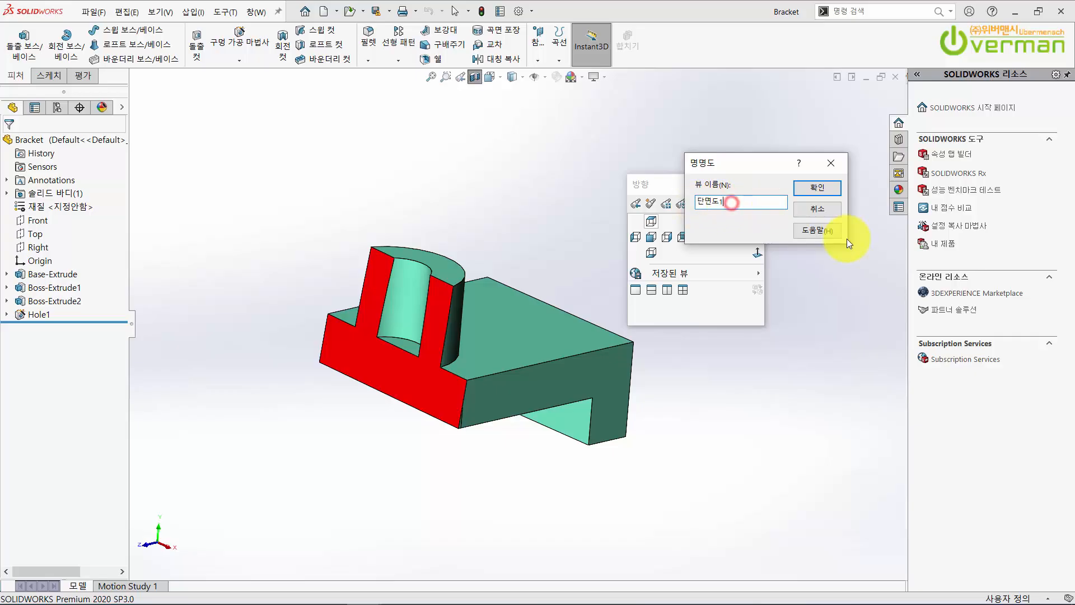
left_click(826, 187)
left_click_drag(712, 189, 773, 114)
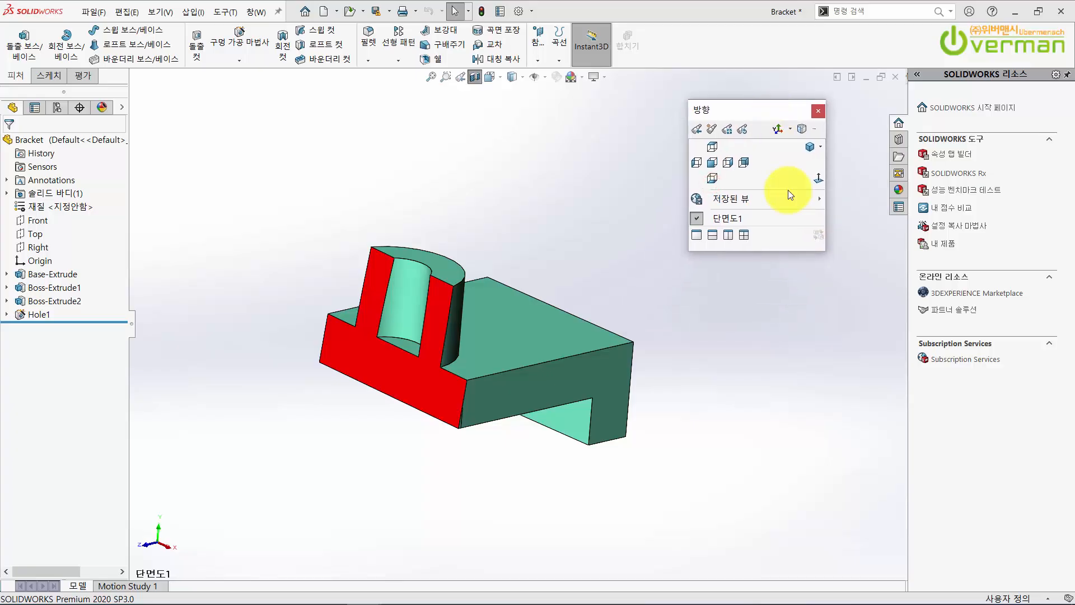
mouse_move(741, 216)
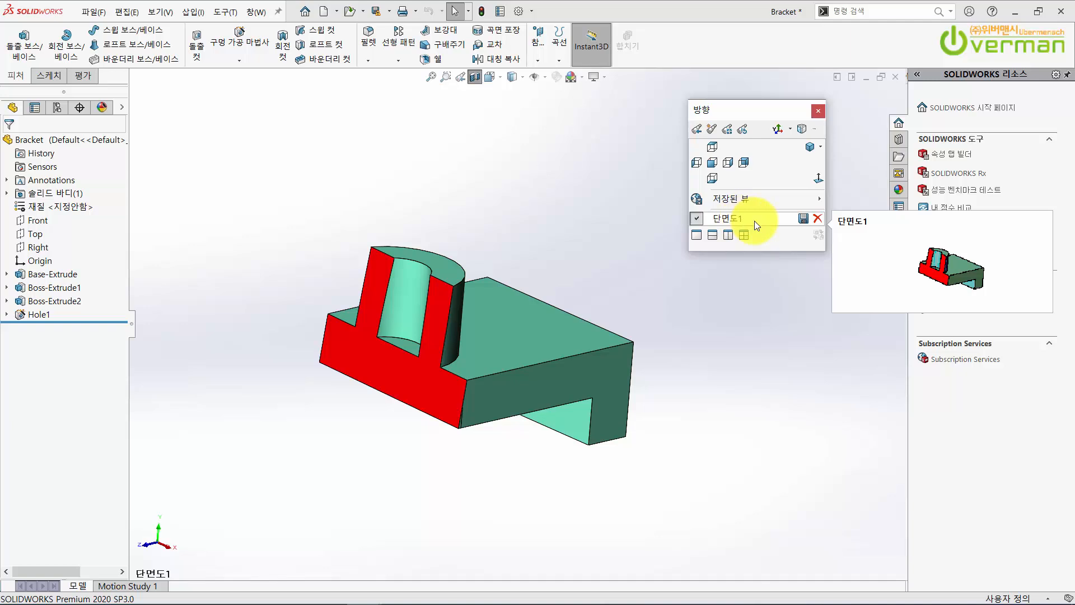
left_click(818, 110)
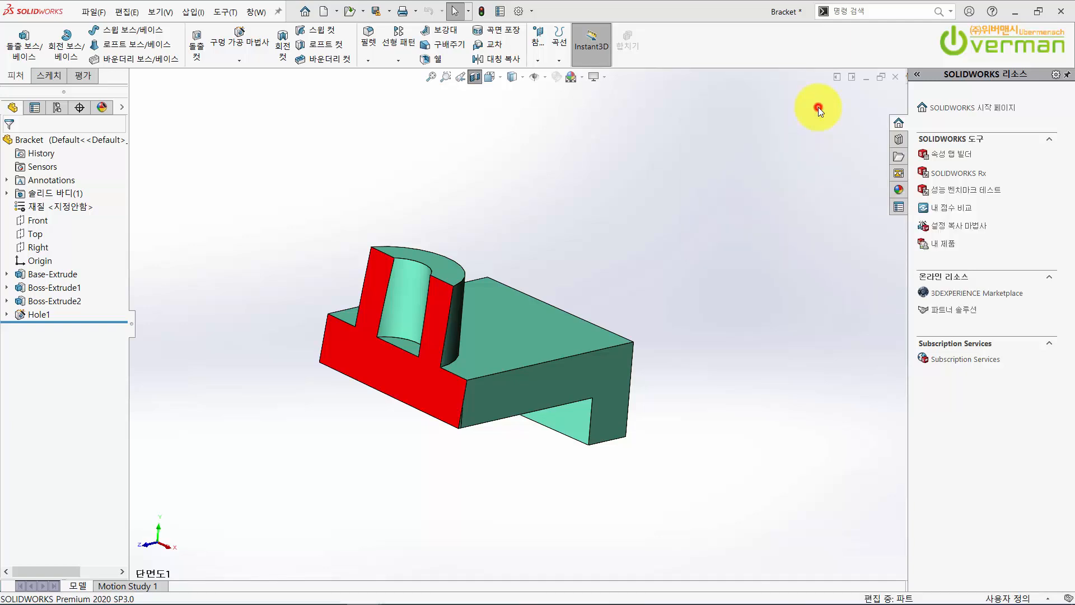
- Turn off the section view, look at the PropertyManager and return to the FeatureManager design tree
left_click(474, 77)
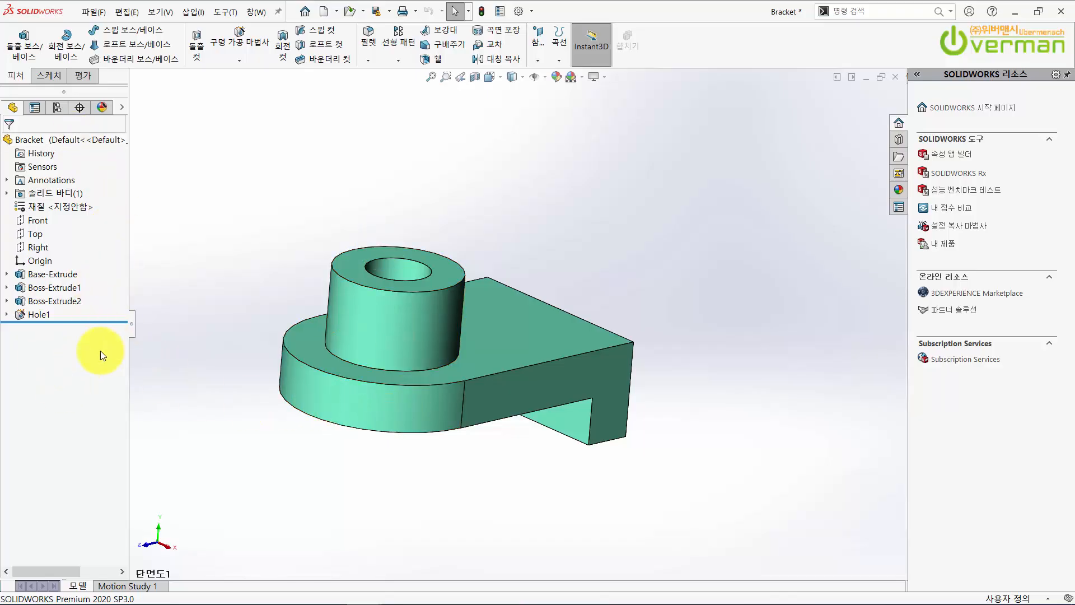
left_click(36, 108)
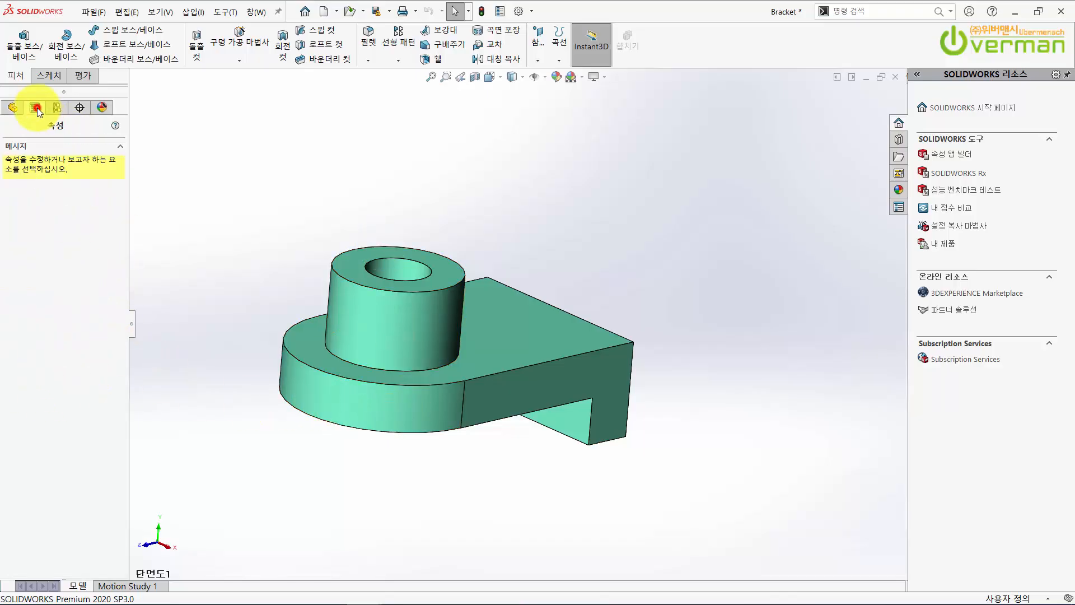
left_click(17, 105)
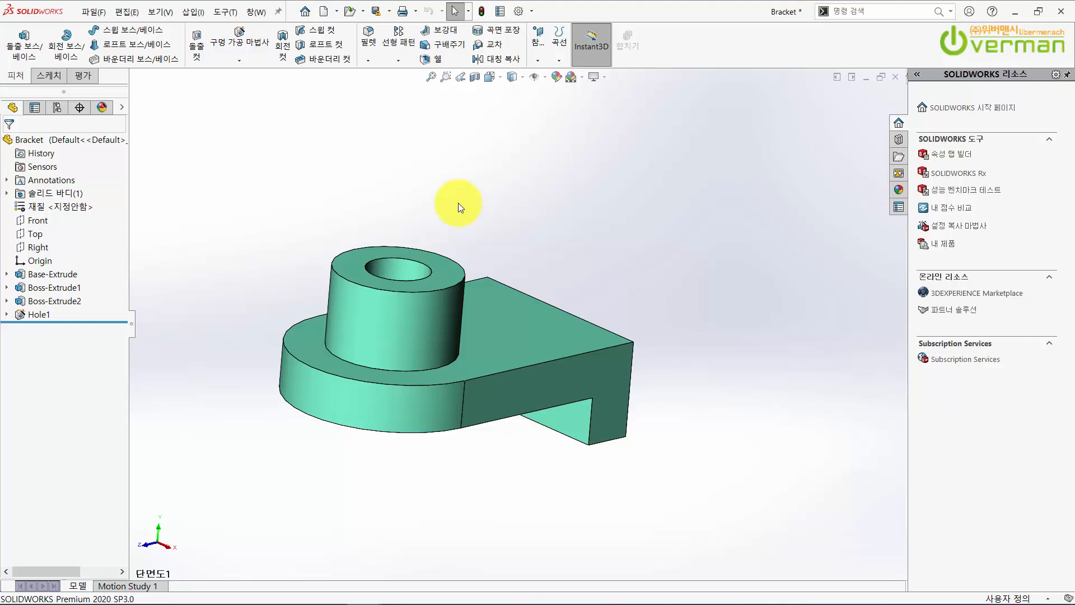
- Recall the saved view 단면도1 from the Orientation dialog
key("space")
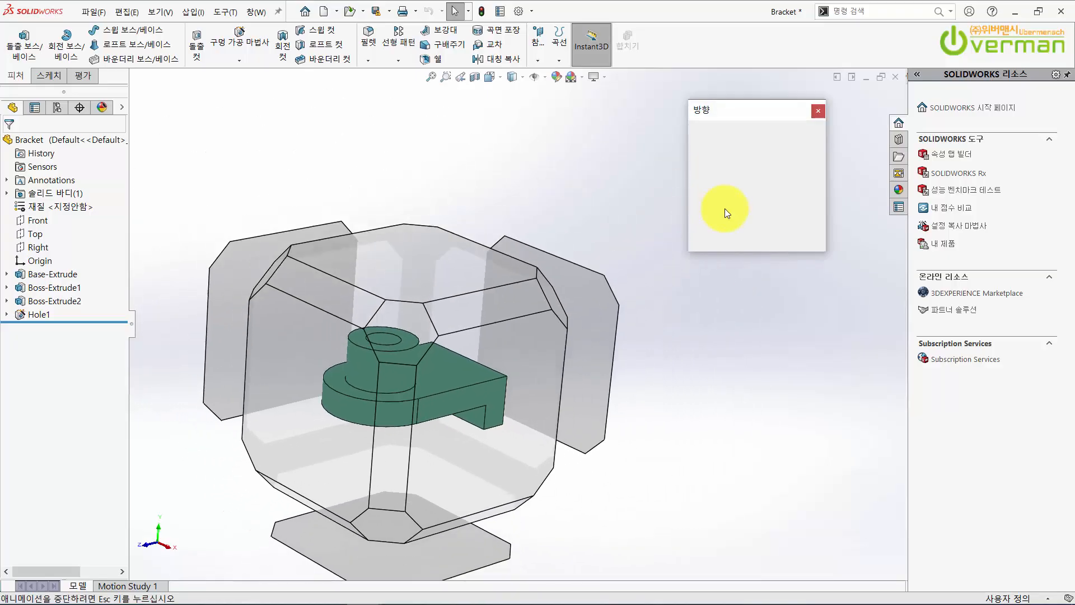
left_click_drag(759, 110, 746, 109)
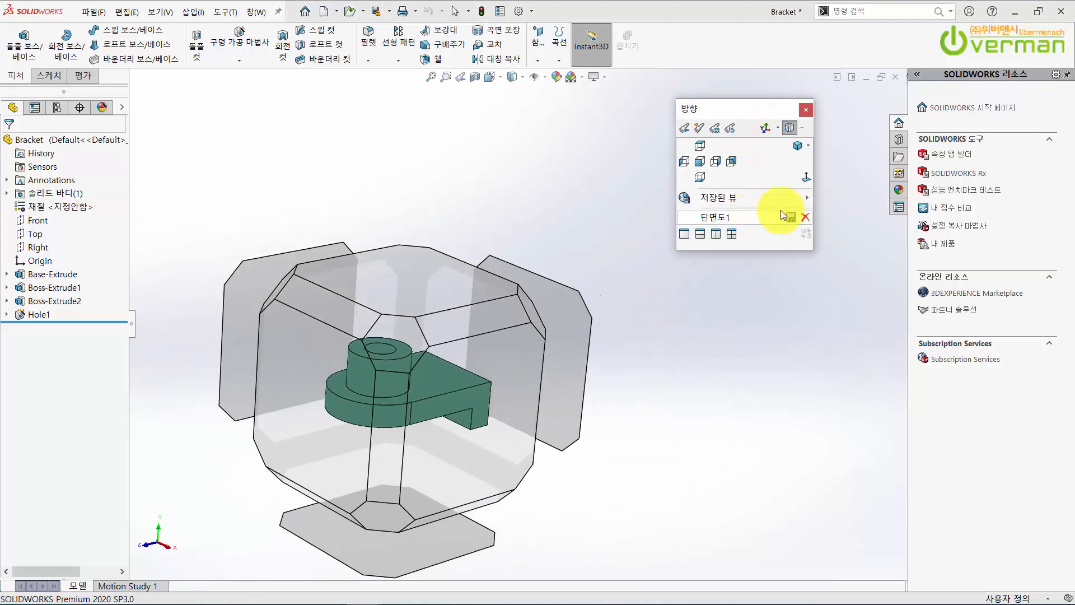
mouse_move(792, 205)
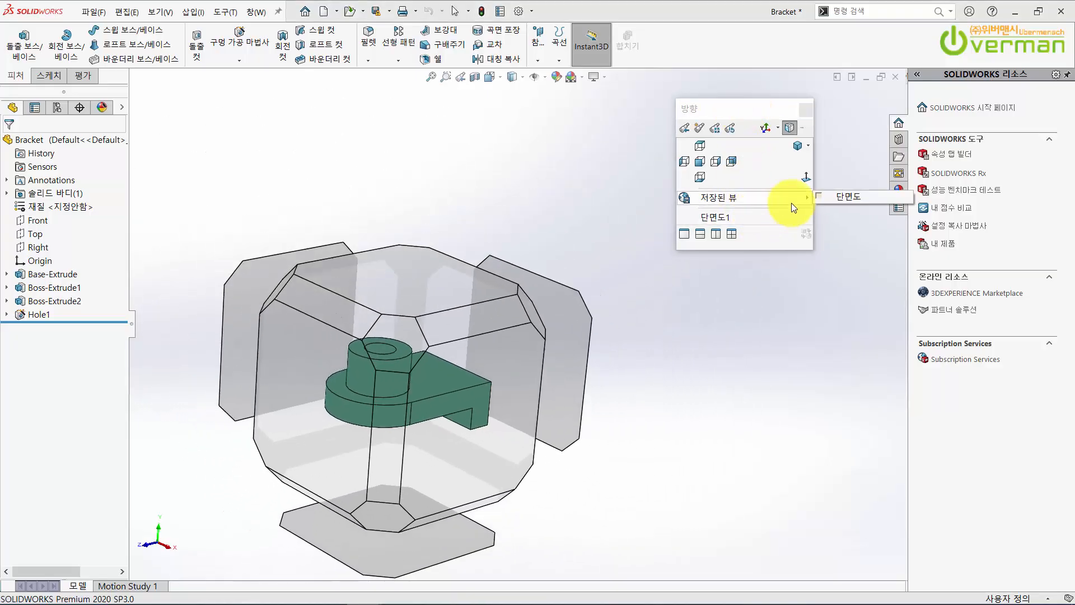
left_click(723, 218)
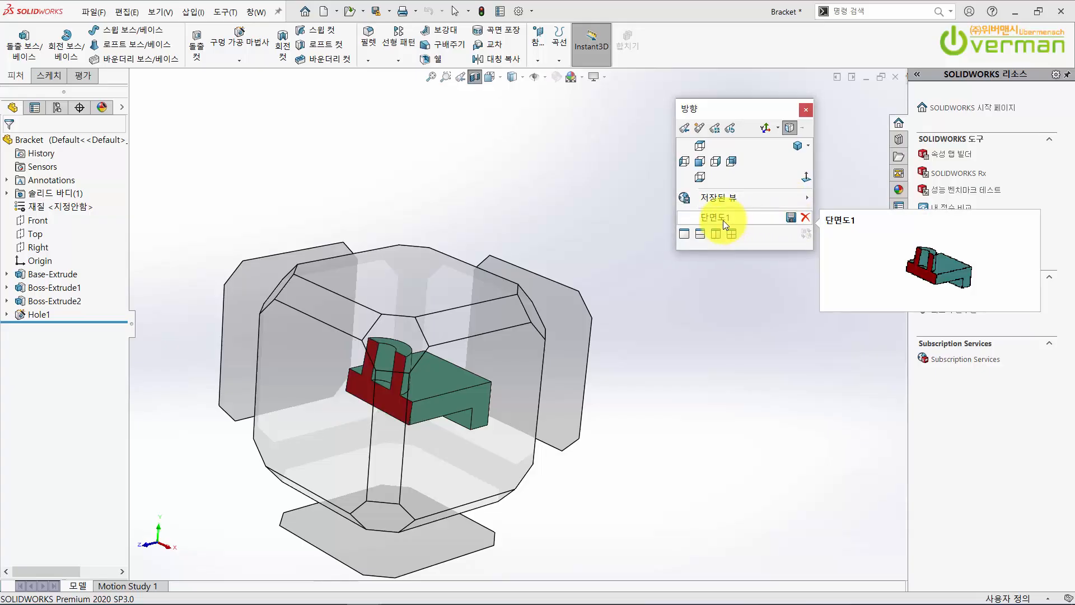
left_click(723, 220)
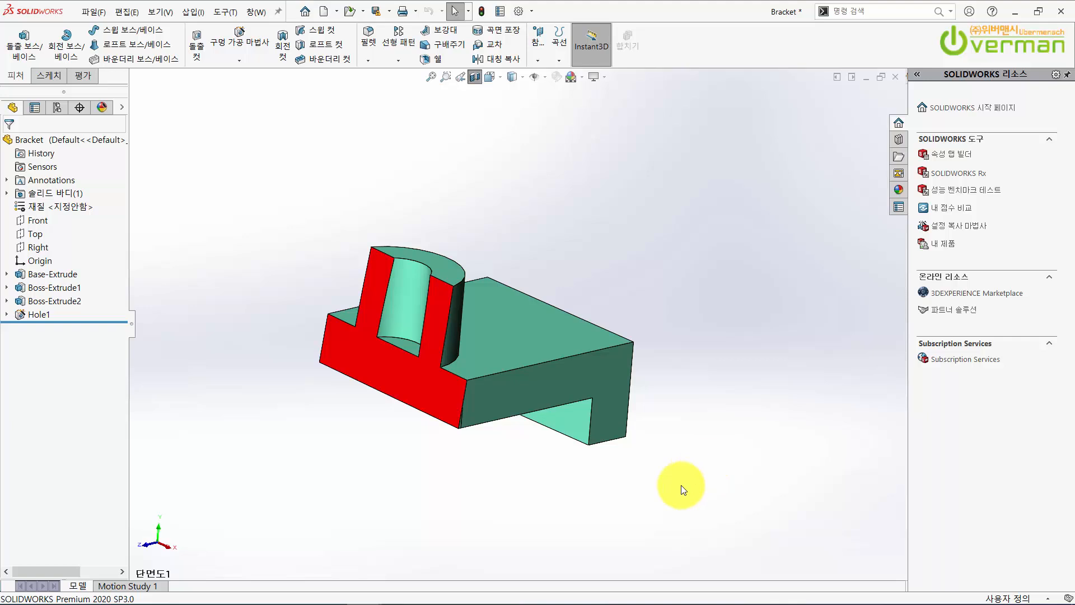
- Try to remove the saved view 단면도1 from the document
key("space")
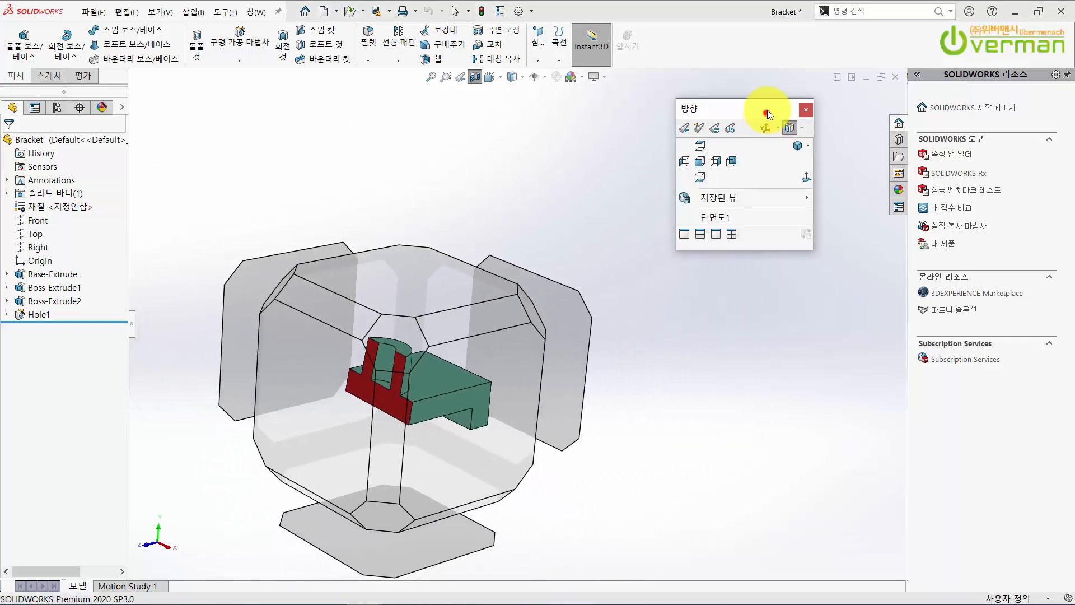
left_click(765, 111)
mouse_move(812, 213)
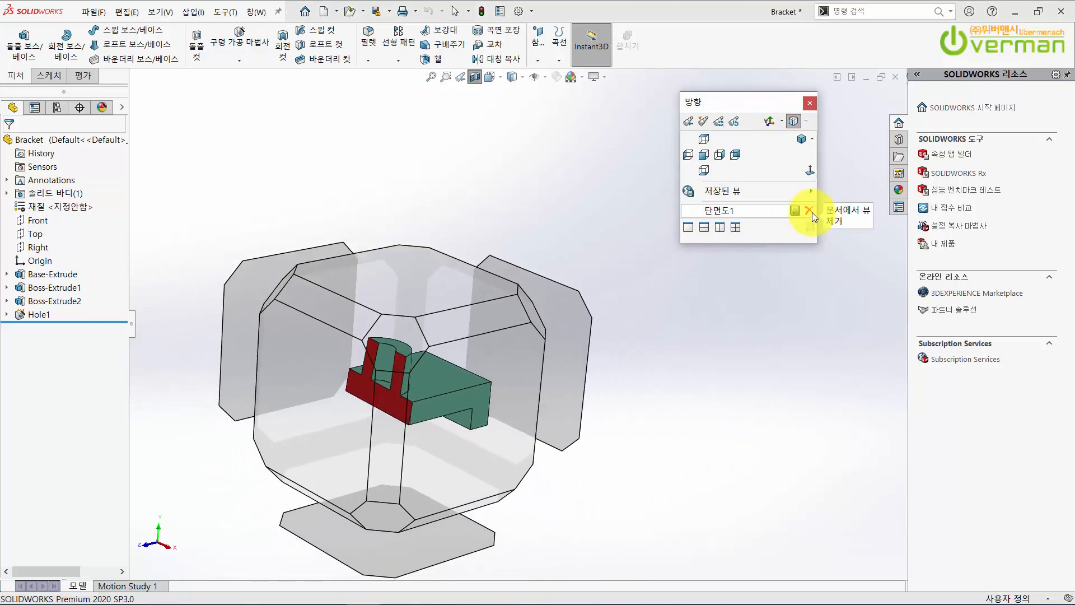
left_click(812, 213)
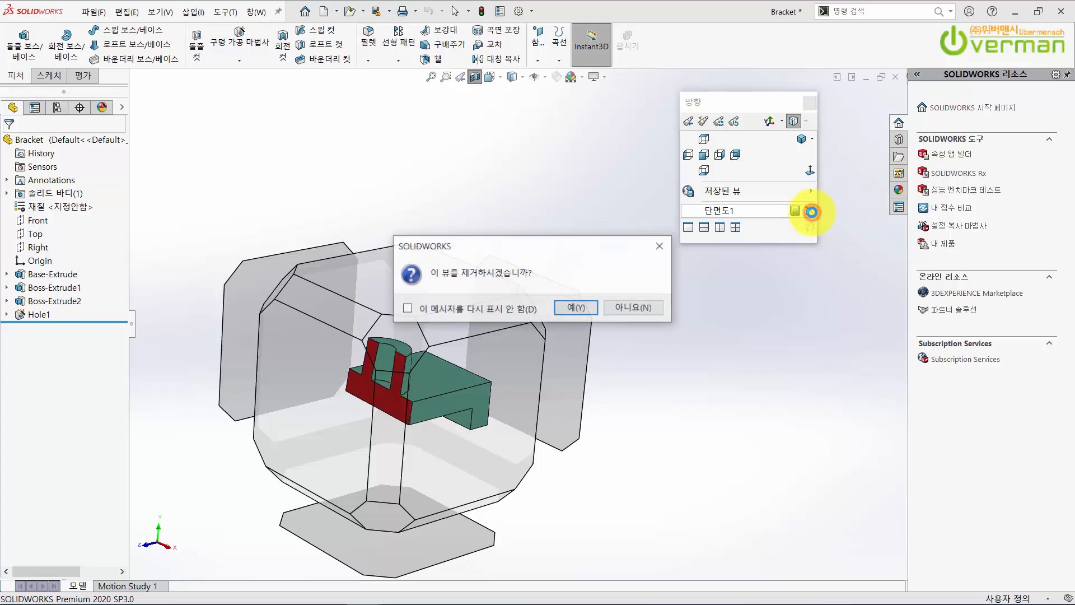
left_click(582, 307)
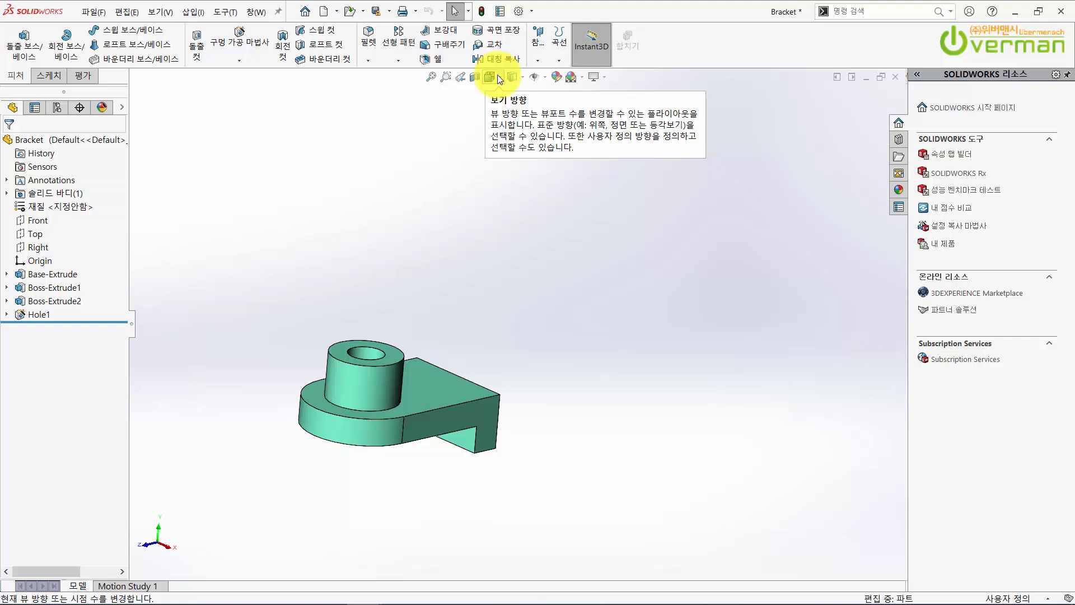
- Bring up the view orientation choices and the separate Orientation dialog, and close them without changing the view
left_click(501, 75)
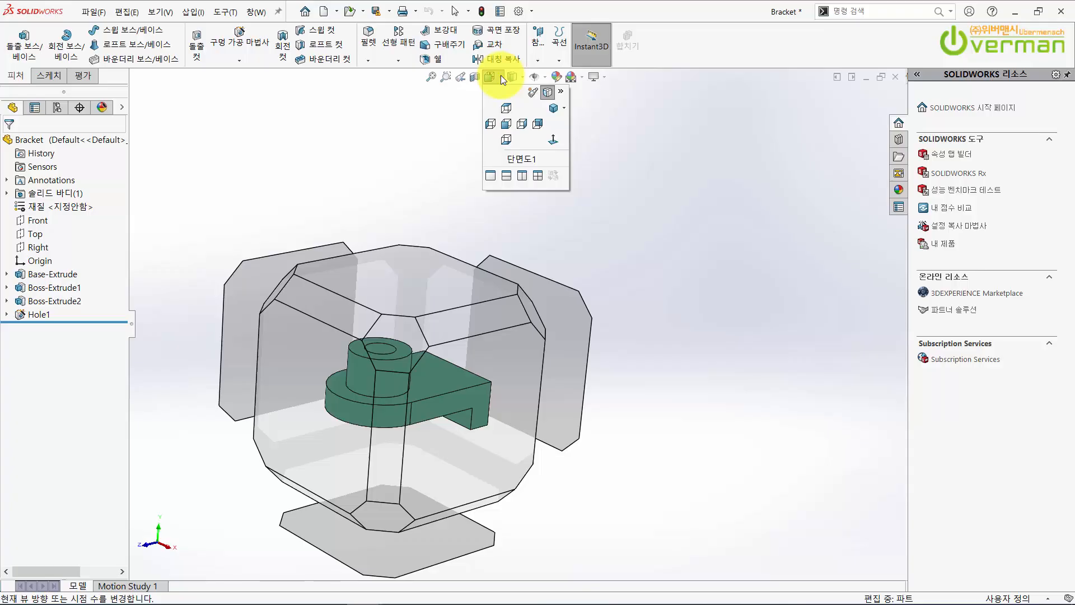
key("space")
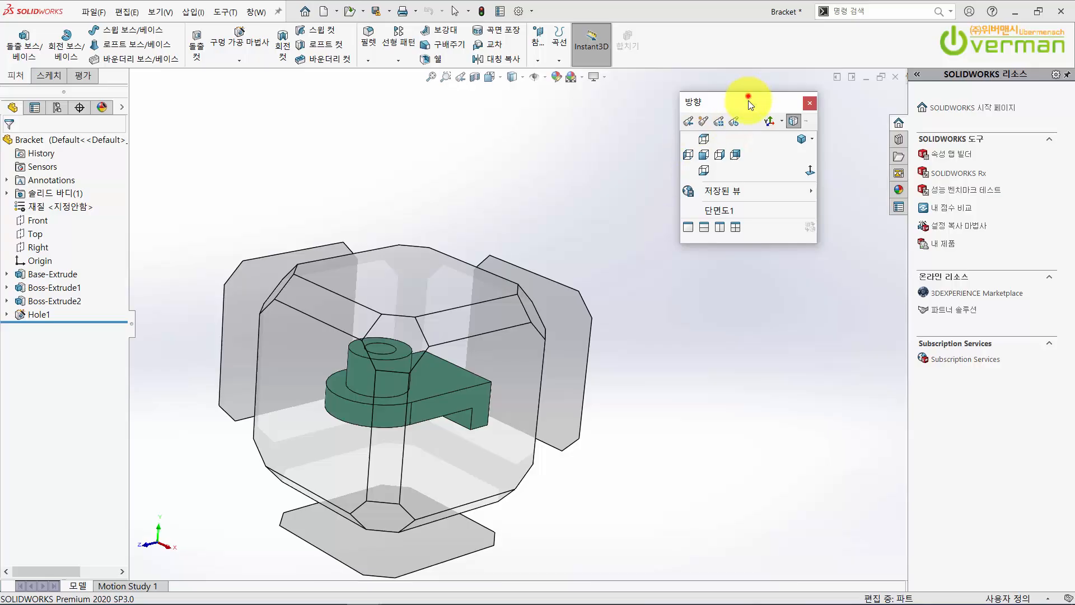
mouse_move(748, 99)
left_mouse_down()
mouse_move(747, 144)
mouse_move(696, 153)
left_mouse_up()
left_click(757, 155)
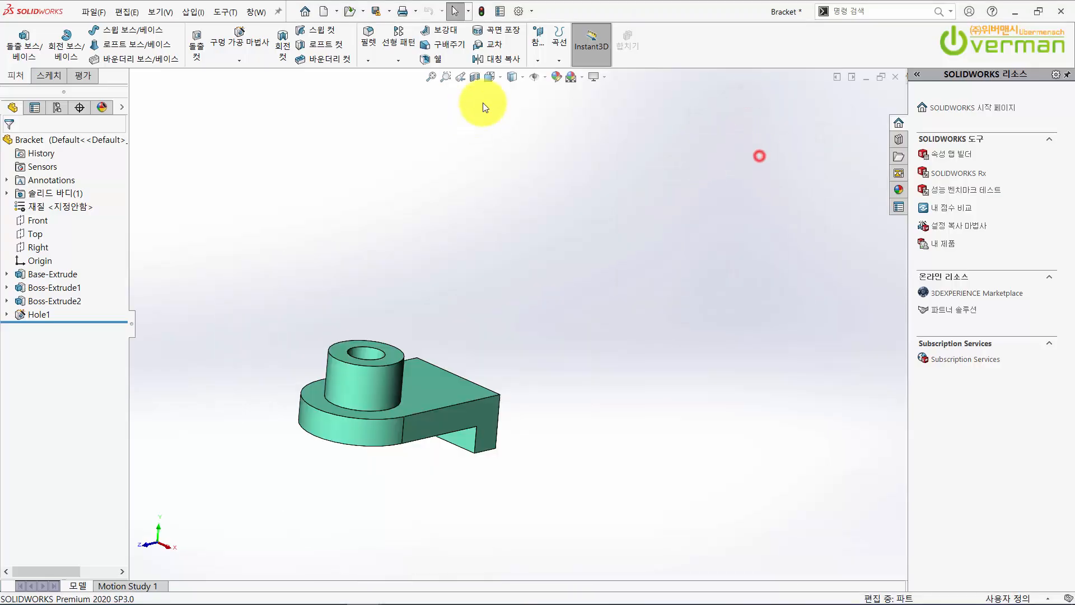
left_click(498, 79)
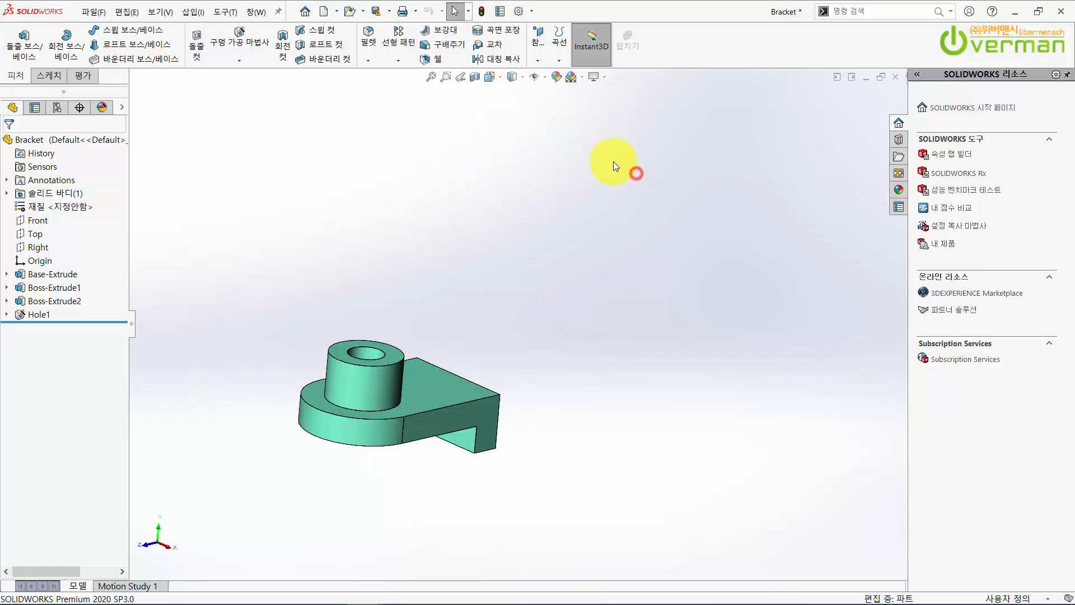
- Switch the bracket's display style through Shaded, Hidden Lines Removed and Hidden Lines Visible, and return it to Shaded With Edges
left_click(522, 81)
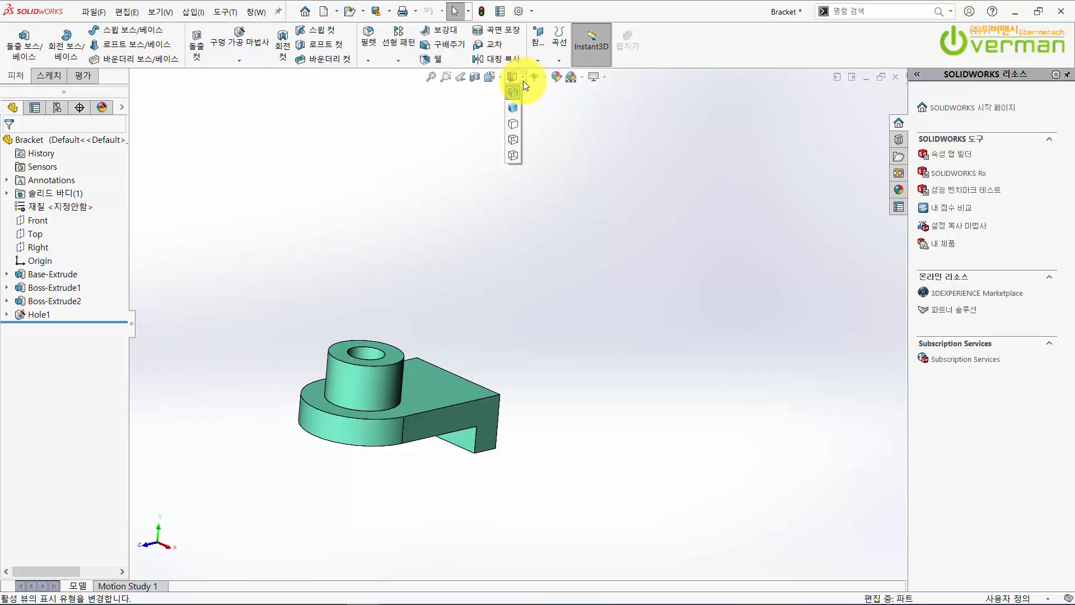
left_click(513, 107)
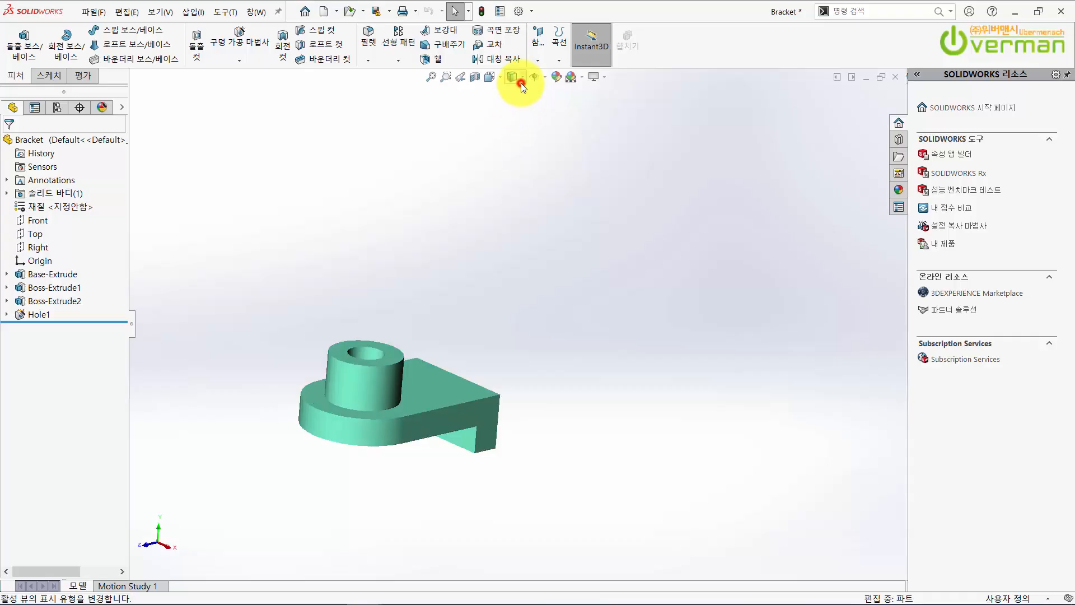
left_click(521, 81)
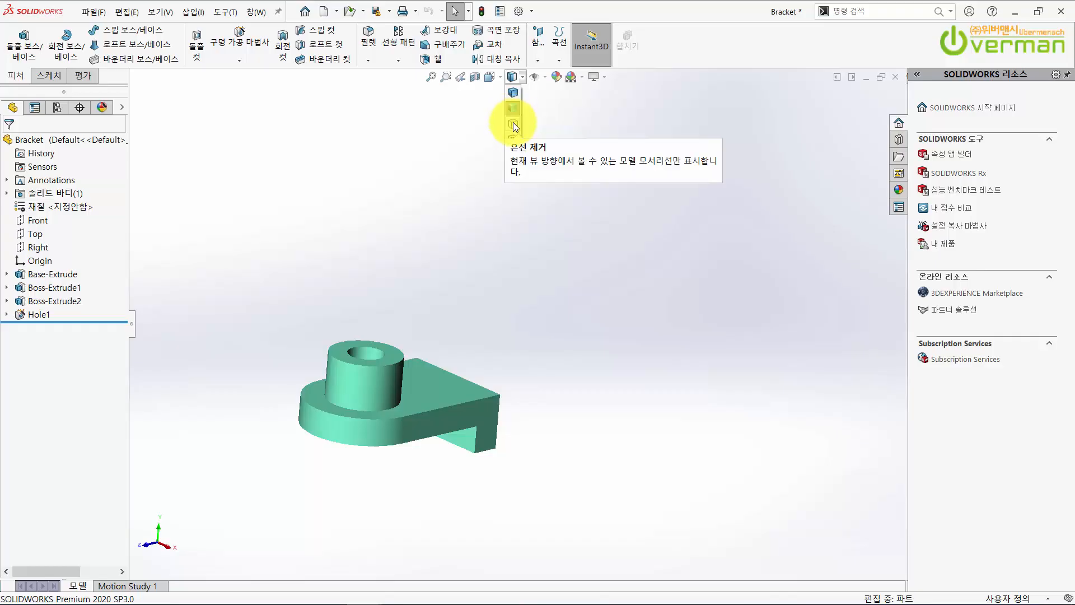
left_click(513, 121)
left_click(523, 78)
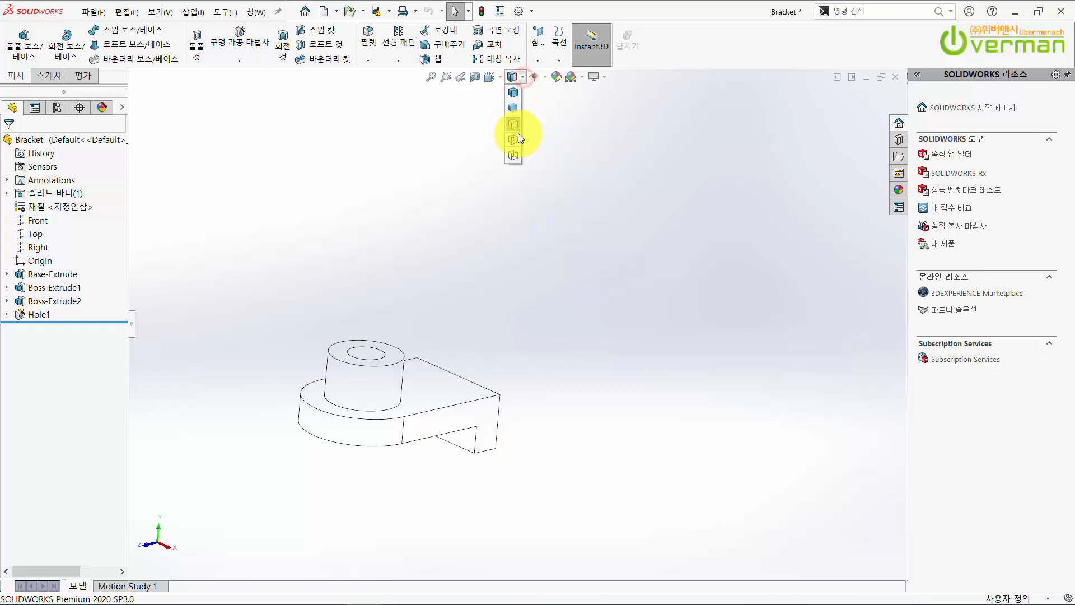
left_click(516, 134)
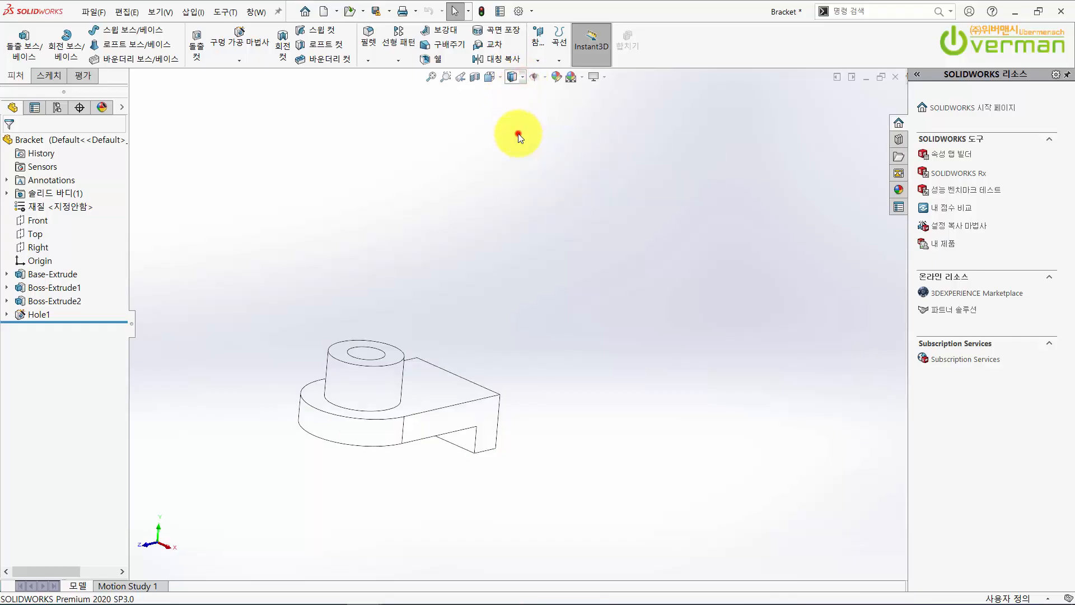
left_click(525, 83)
left_click(520, 93)
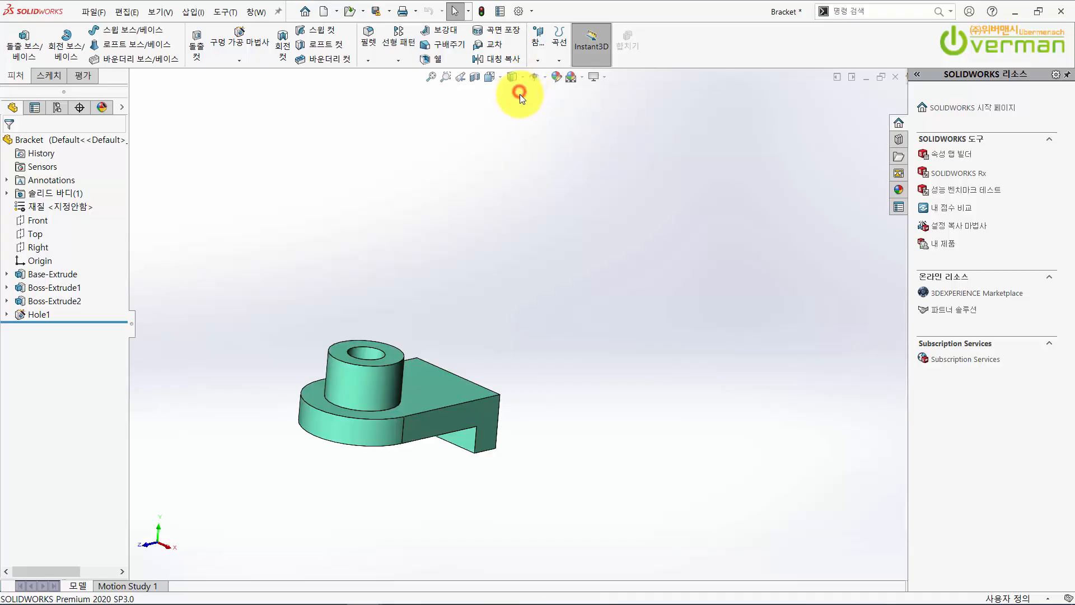
- Set the bracket to the isometric view and turn on the display of origins
left_click(545, 78)
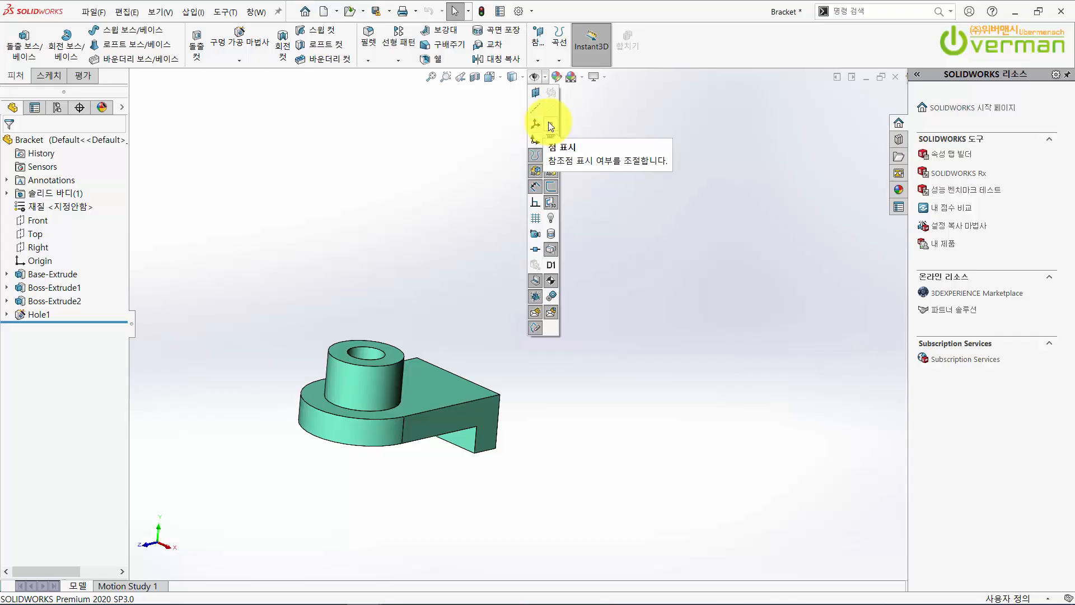
key("ctrl+7")
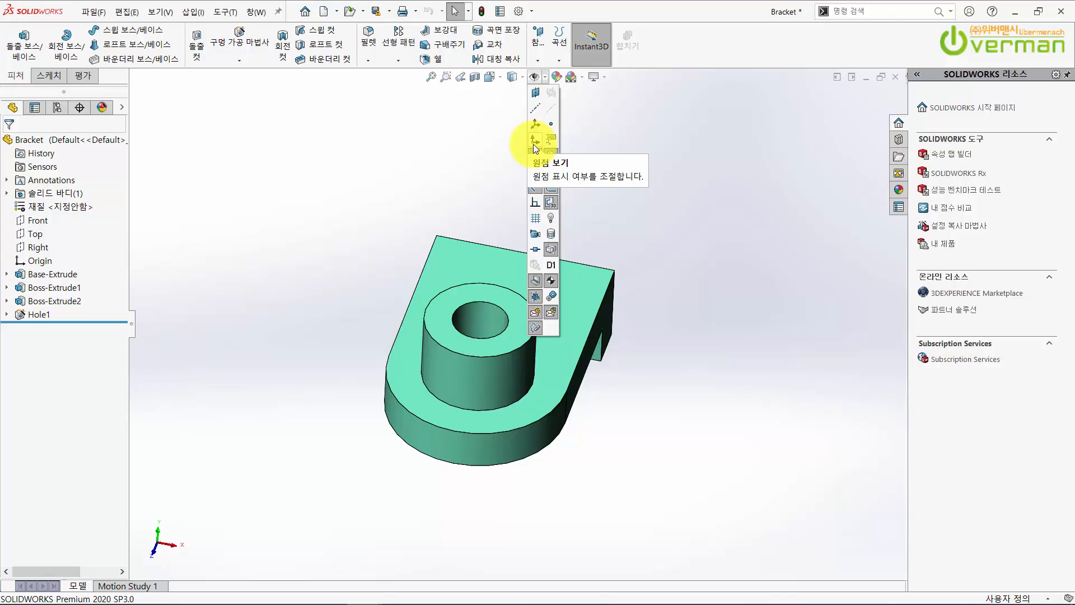
left_click(533, 143)
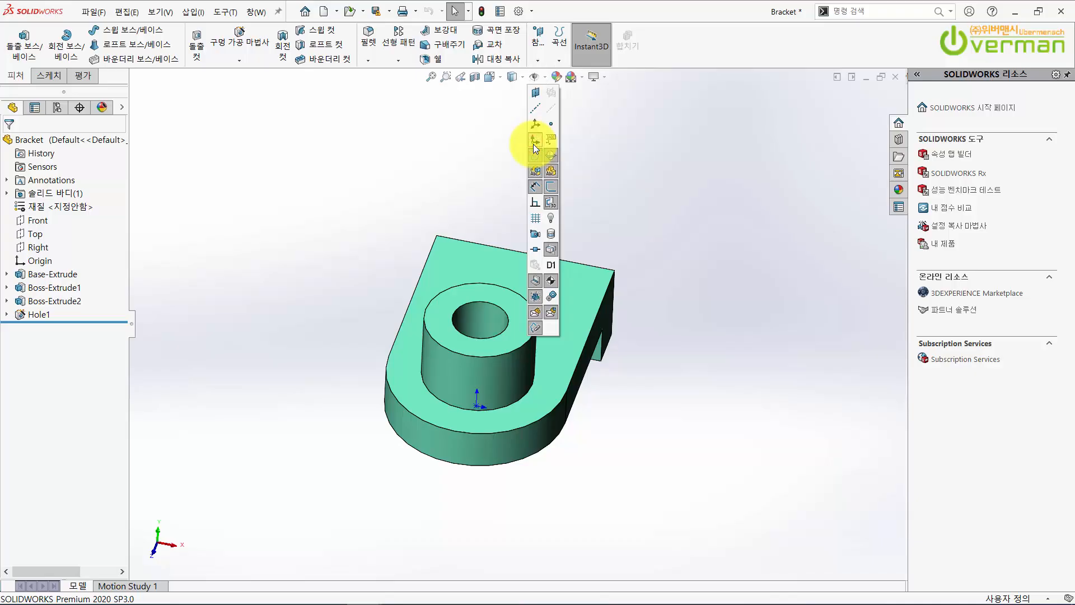
- Toggle the display of origins on the bracket and leave them hidden
left_click(533, 143)
left_click(532, 144)
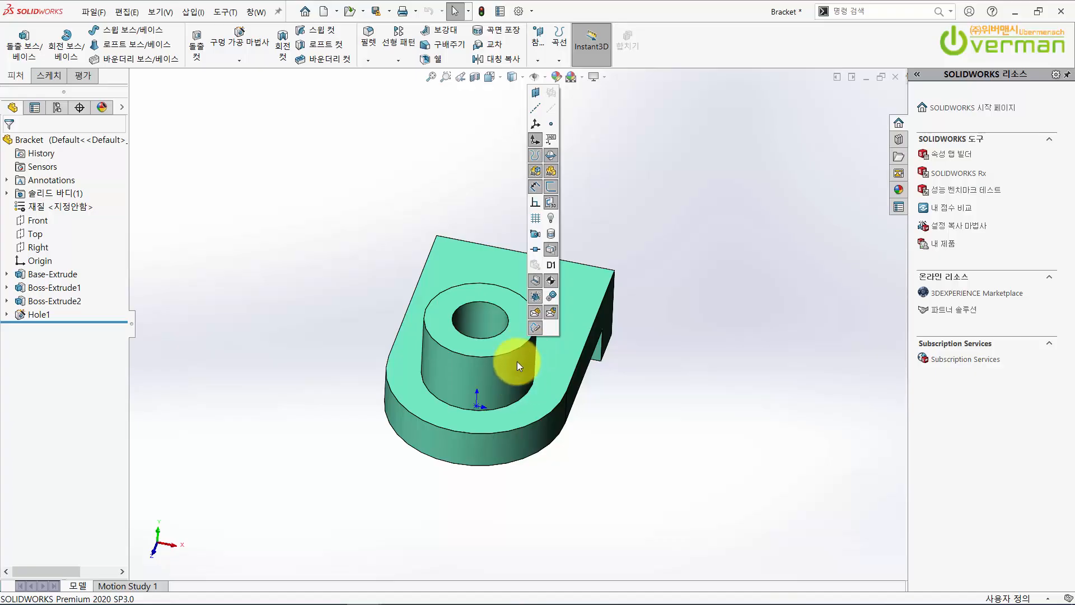
left_click(538, 139)
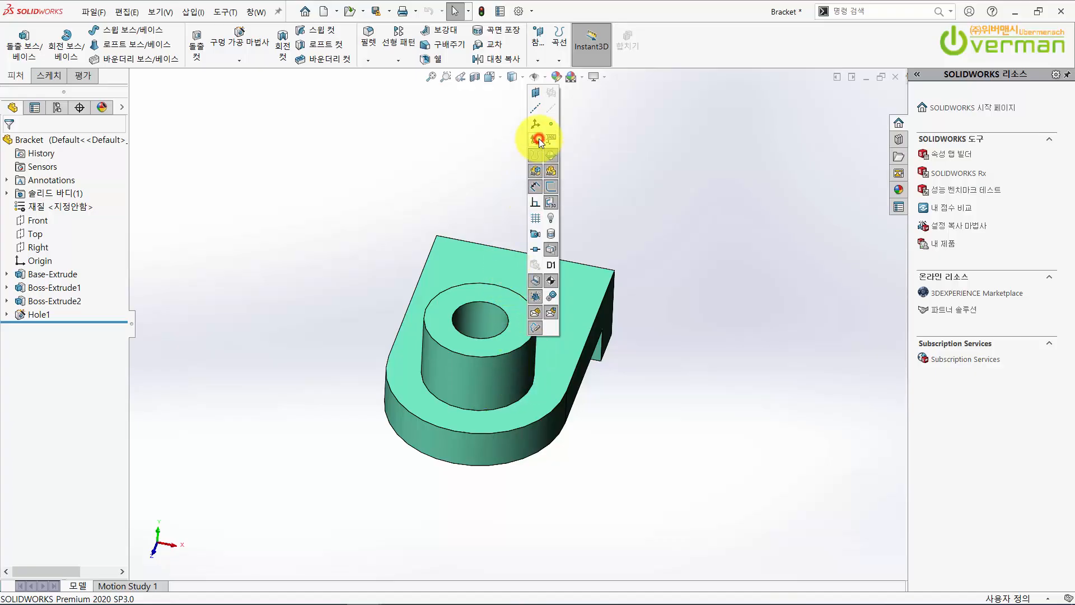
left_click(663, 197)
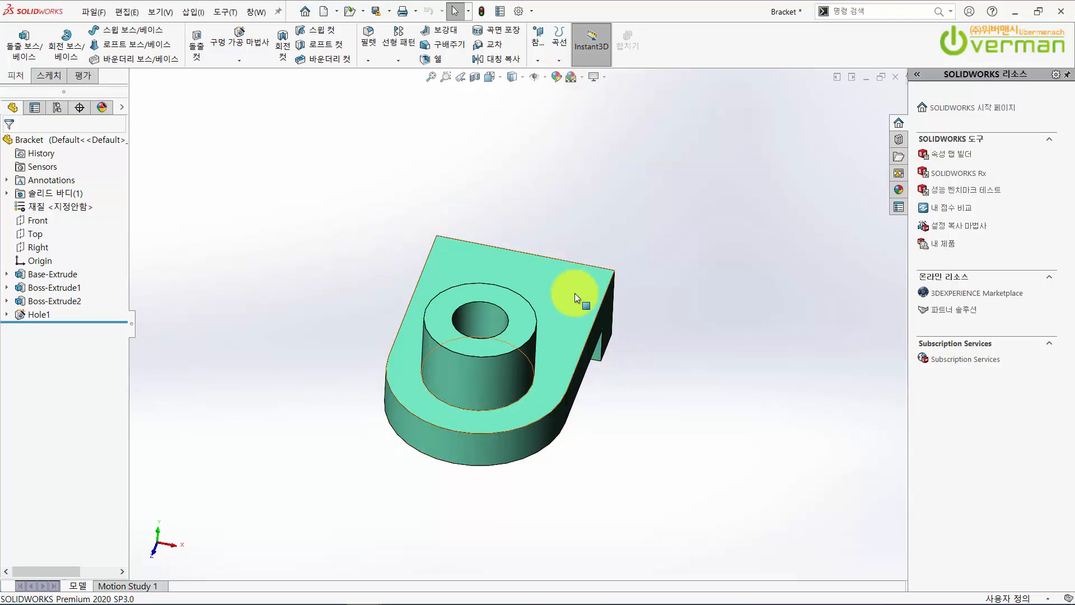
- Start editing the color appearance of the whole Bracket part and check the basic color palette without choosing a color
left_click(555, 77)
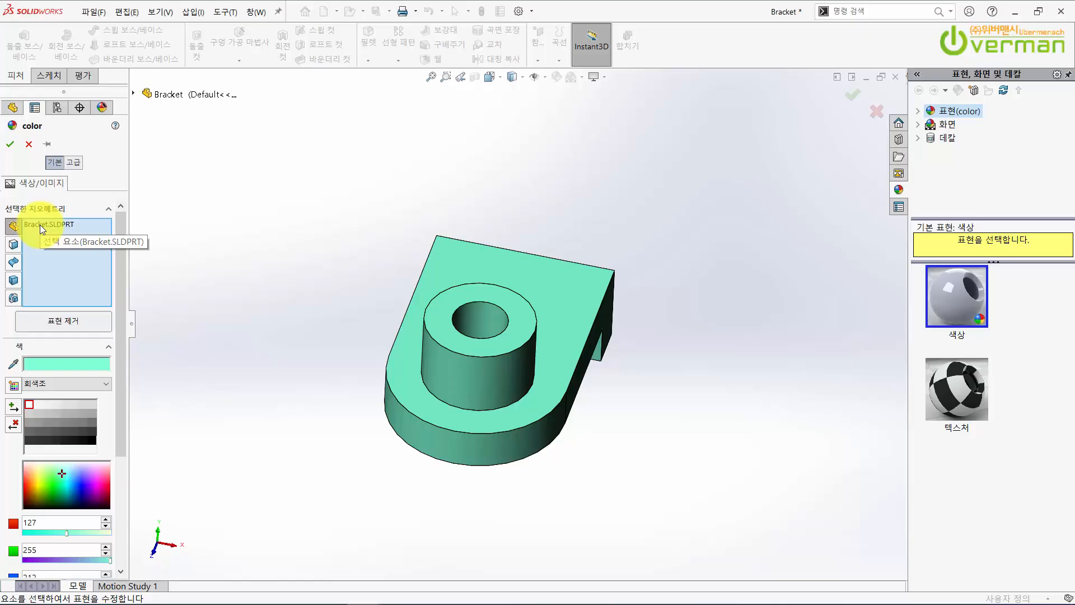
left_click(39, 224)
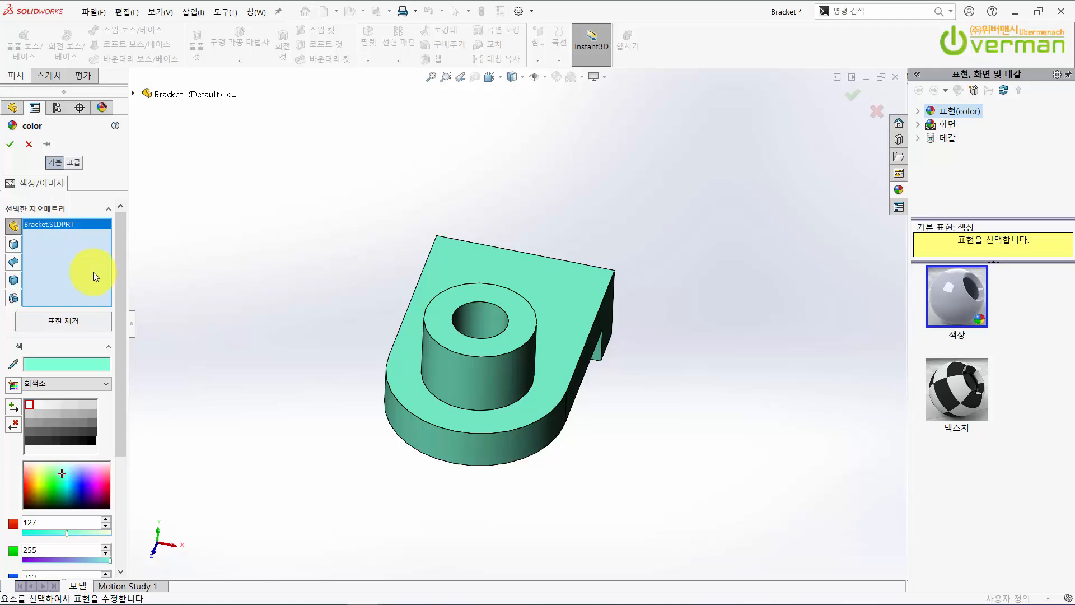
left_click_drag(118, 260, 126, 332)
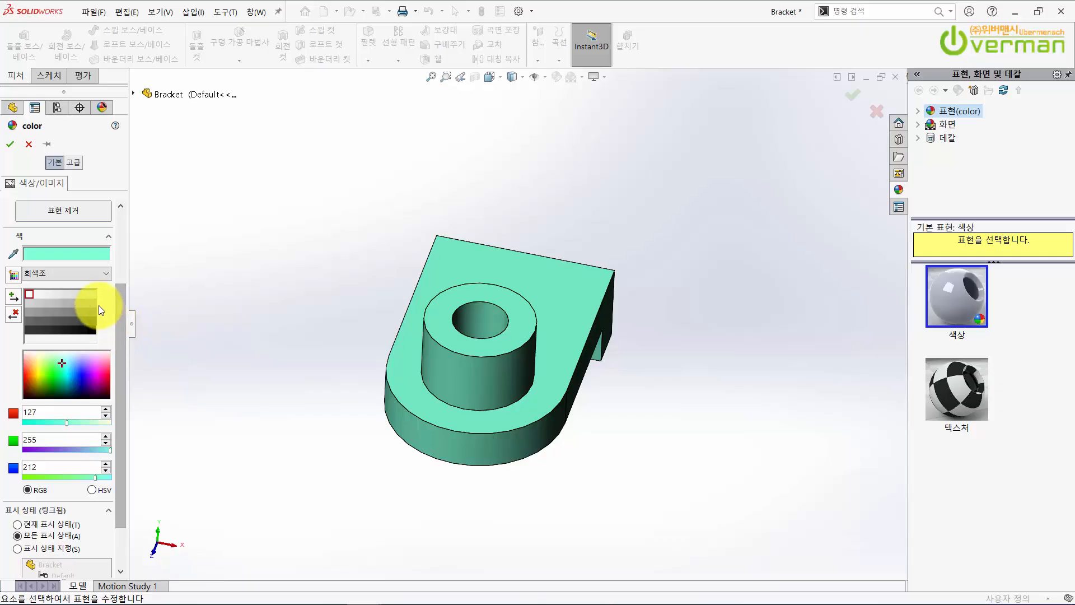
left_click(67, 254)
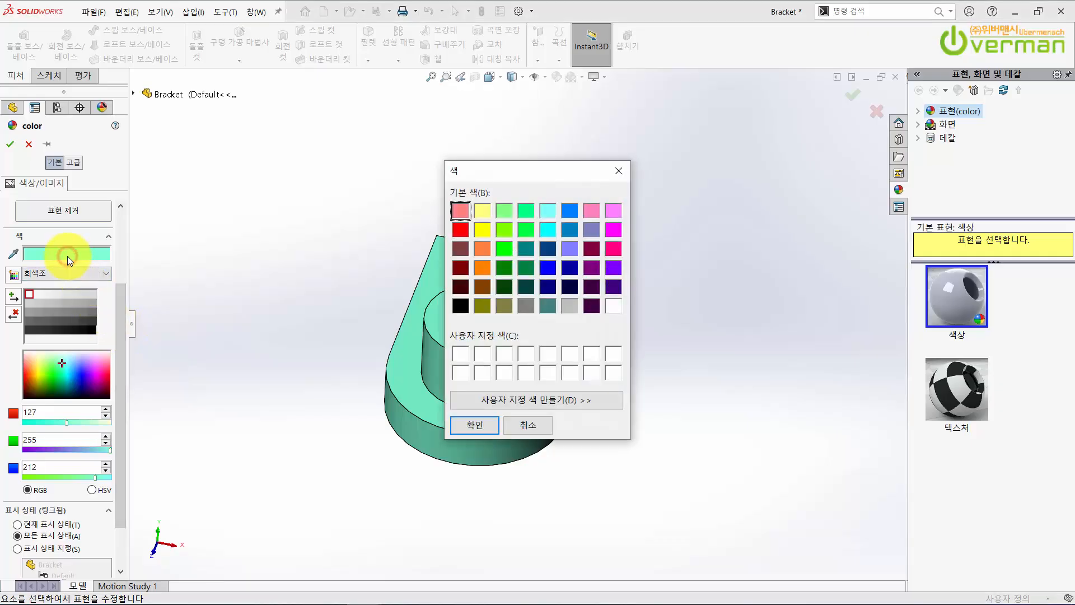
key("Escape")
scroll(127, 344, "down", 1)
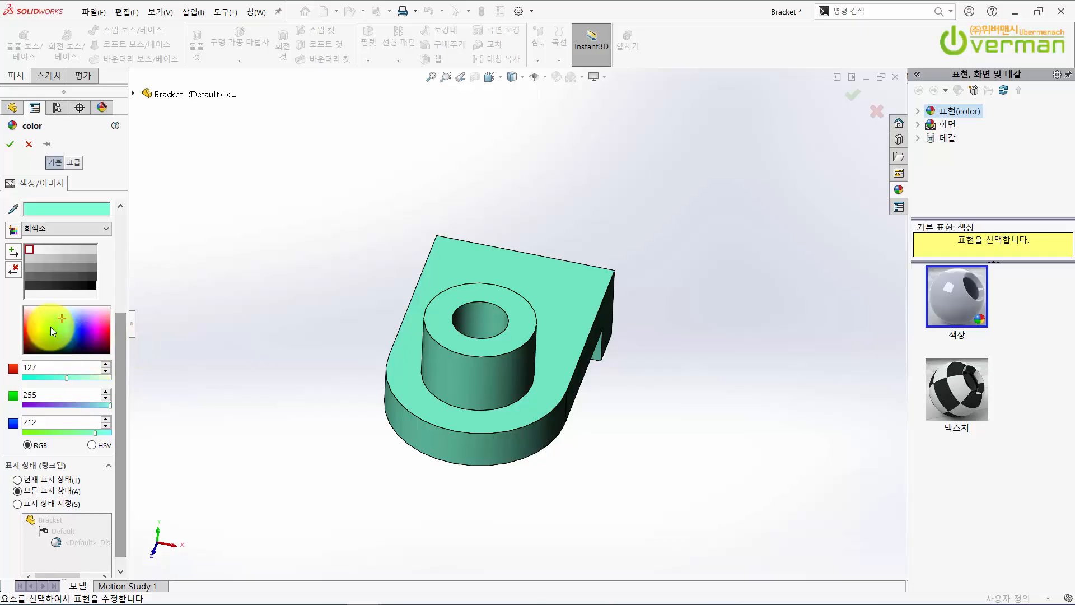
- Try several colors on the Bracket part and apply a light green with RGB values 175, 255, 135
left_click(47, 334)
left_click(54, 340)
left_click(79, 322)
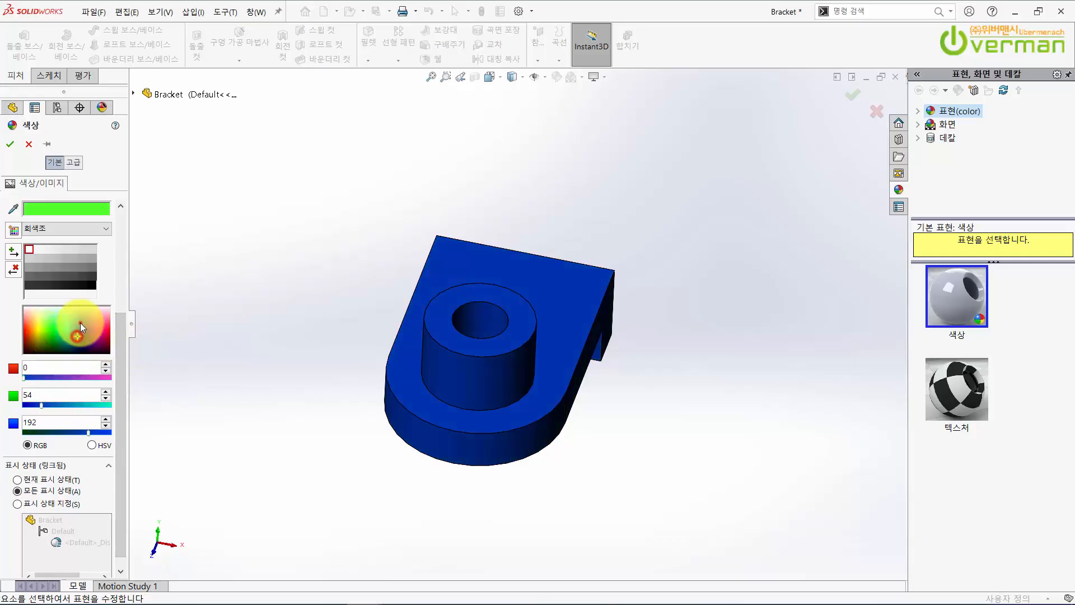
left_click(48, 317)
left_click(49, 368)
left_click_drag(49, 368, 3, 374)
left_click(51, 394)
double_click(50, 394)
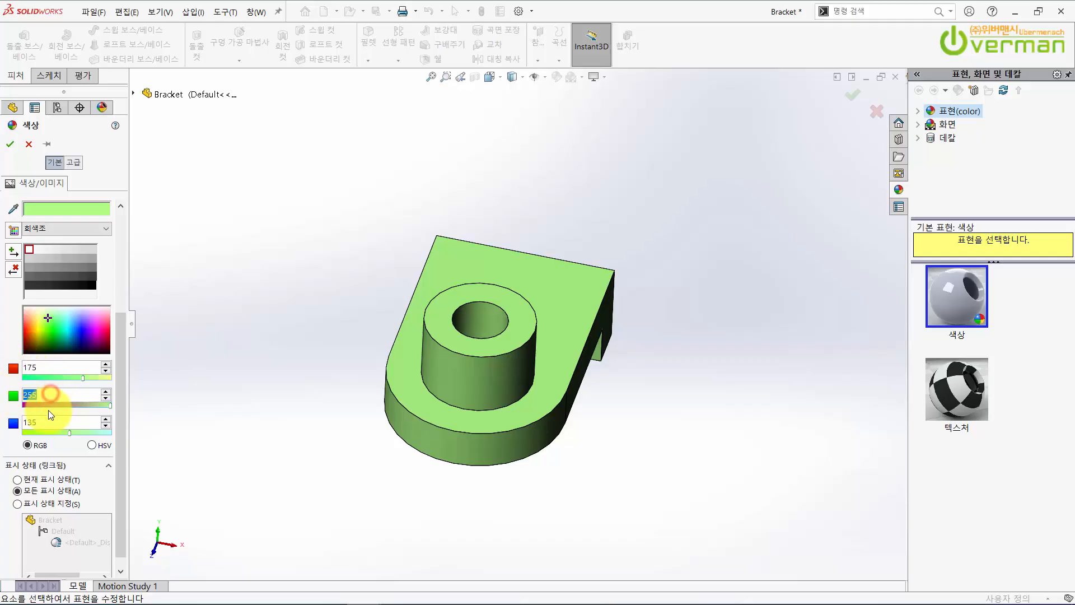
double_click(55, 424)
left_click(10, 144)
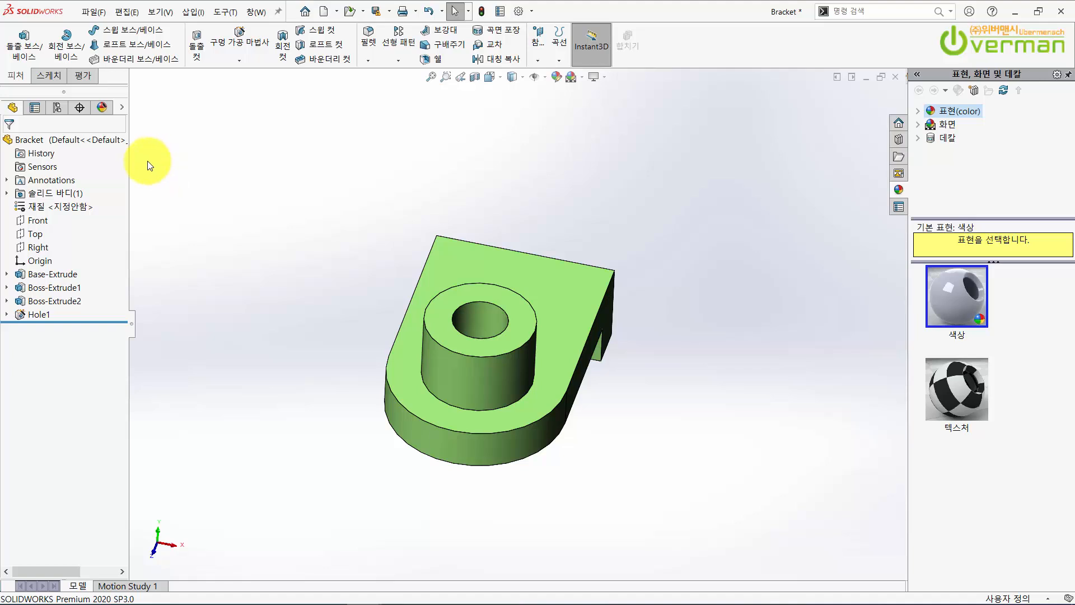
- Examine the part's color appearance in the DisplayManager and which item it is assigned to, and return to the feature tree
left_click(103, 108)
mouse_move(29, 184)
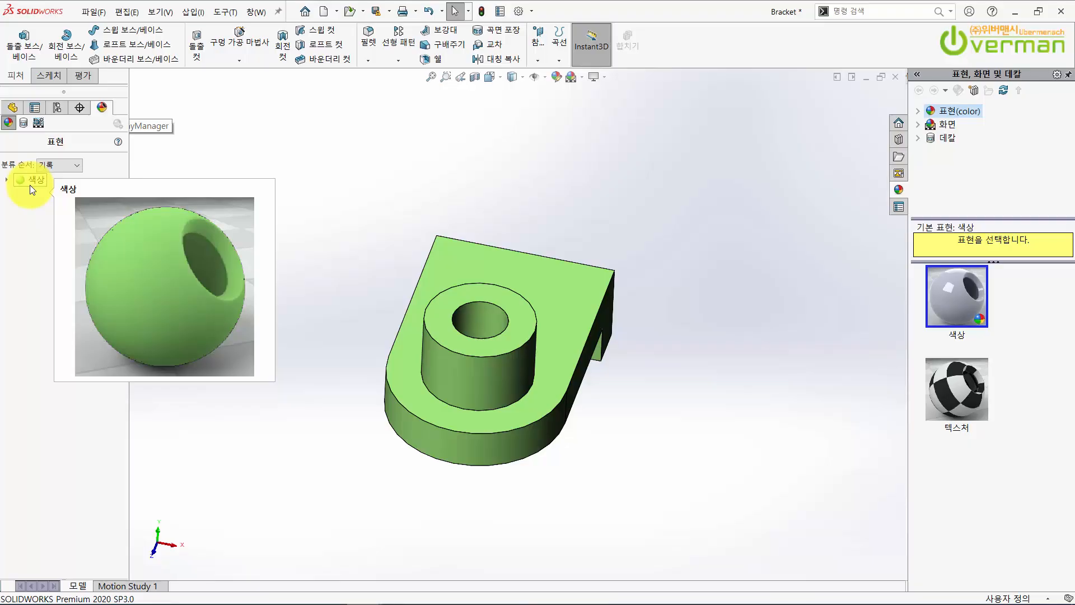
left_click(25, 184)
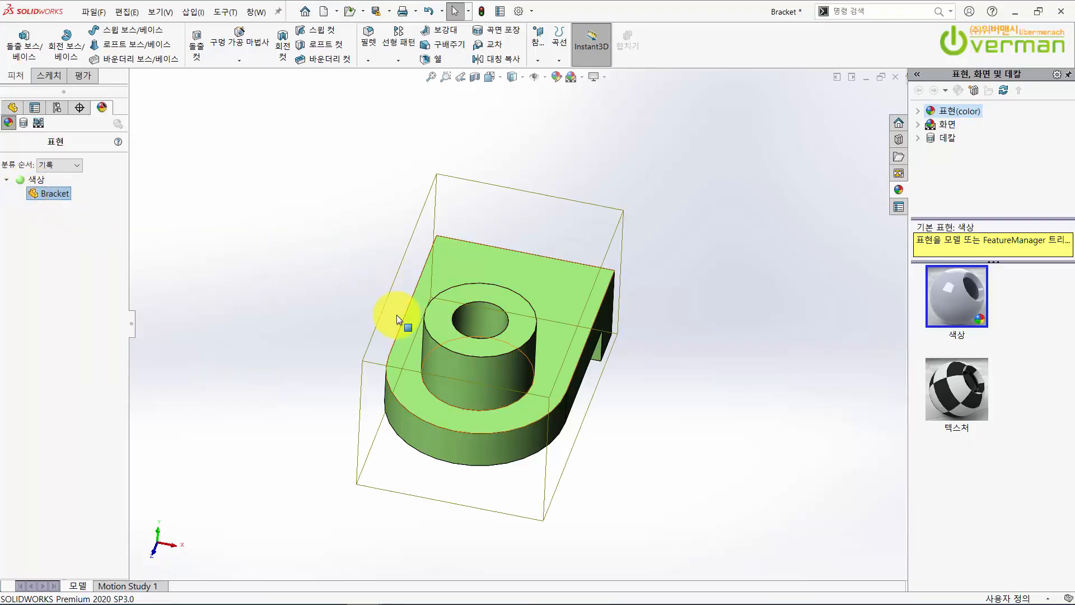
left_click(354, 220)
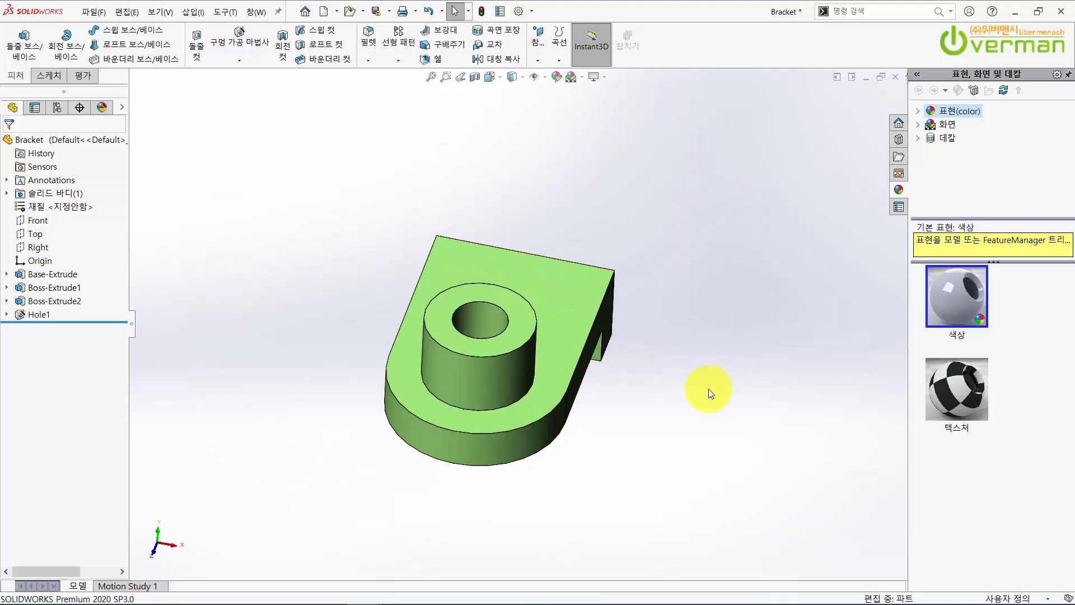
- Try the scenes 흰색 단색, 배경 화면 - 머리위 조명과 회색, 부드러운 집중조명 and 지붕, and restore 3 포인트 희미해짐
left_click(582, 81)
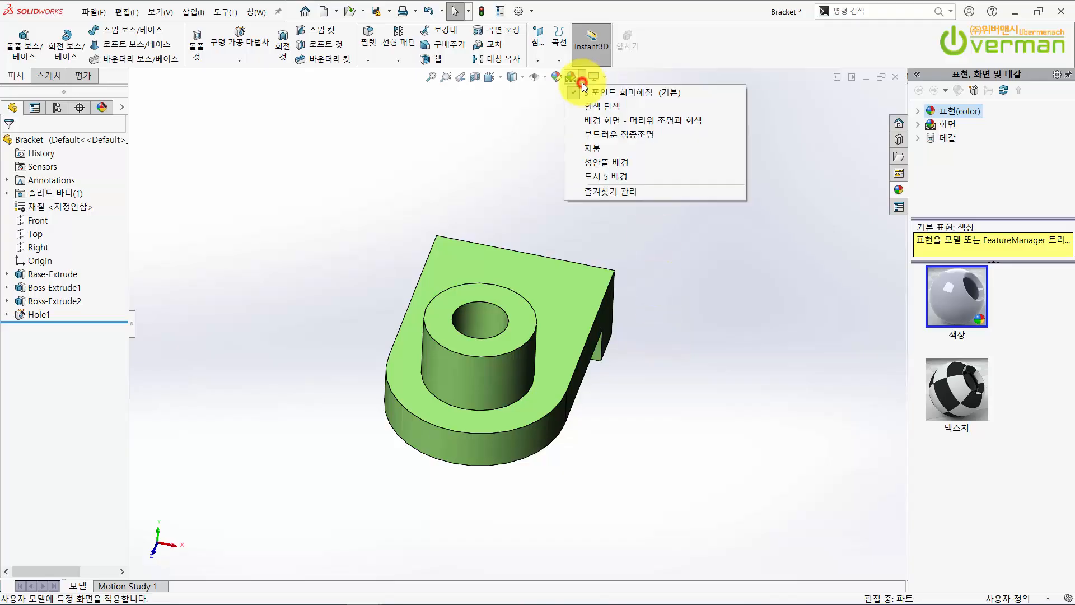
left_click(616, 105)
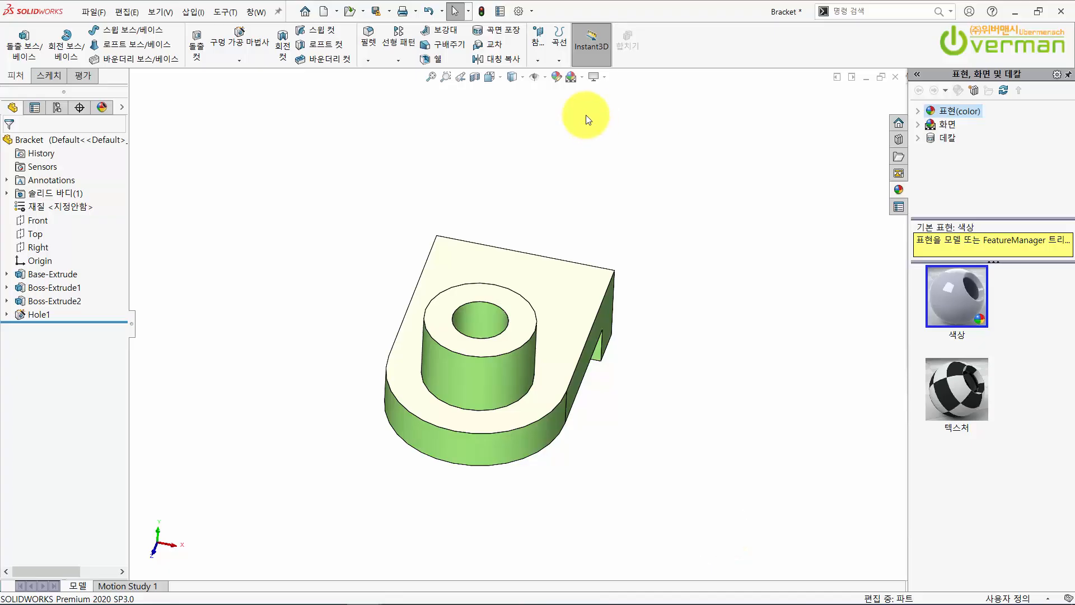
left_click(586, 82)
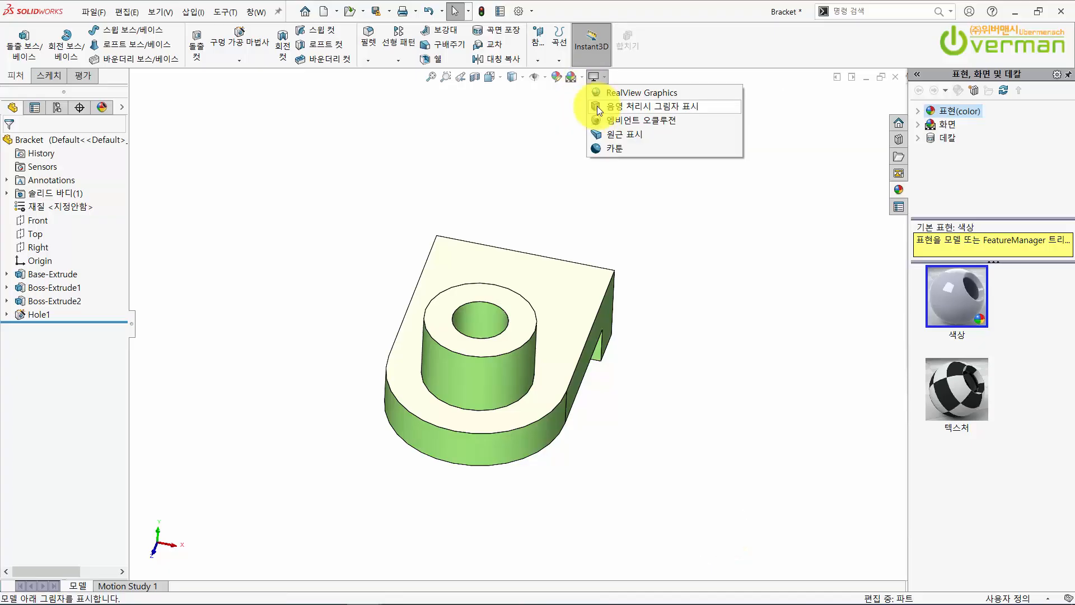
left_click(593, 120)
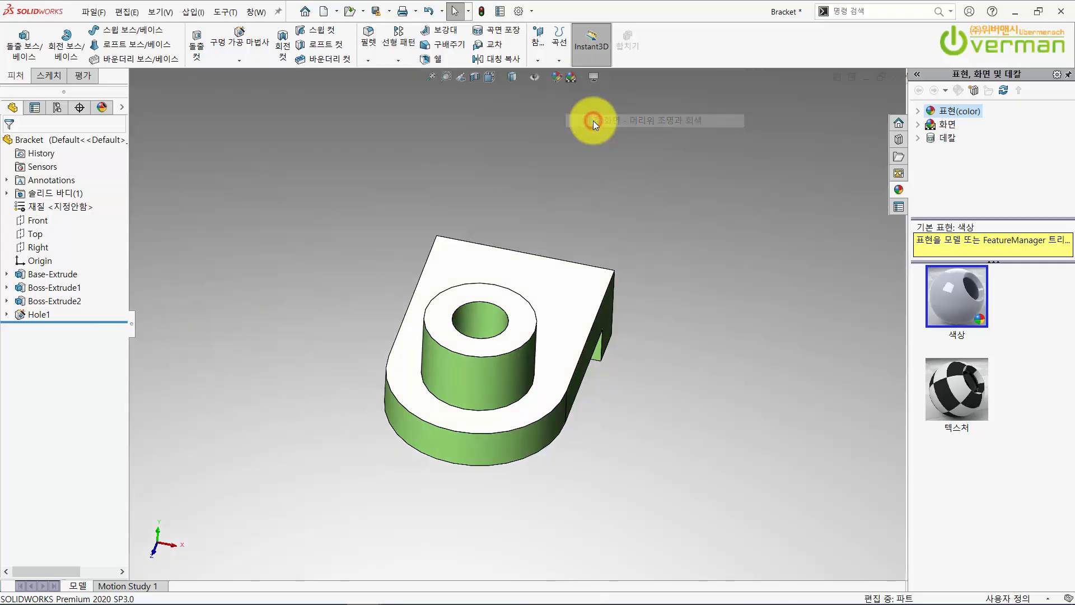
left_click(579, 79)
left_click(594, 135)
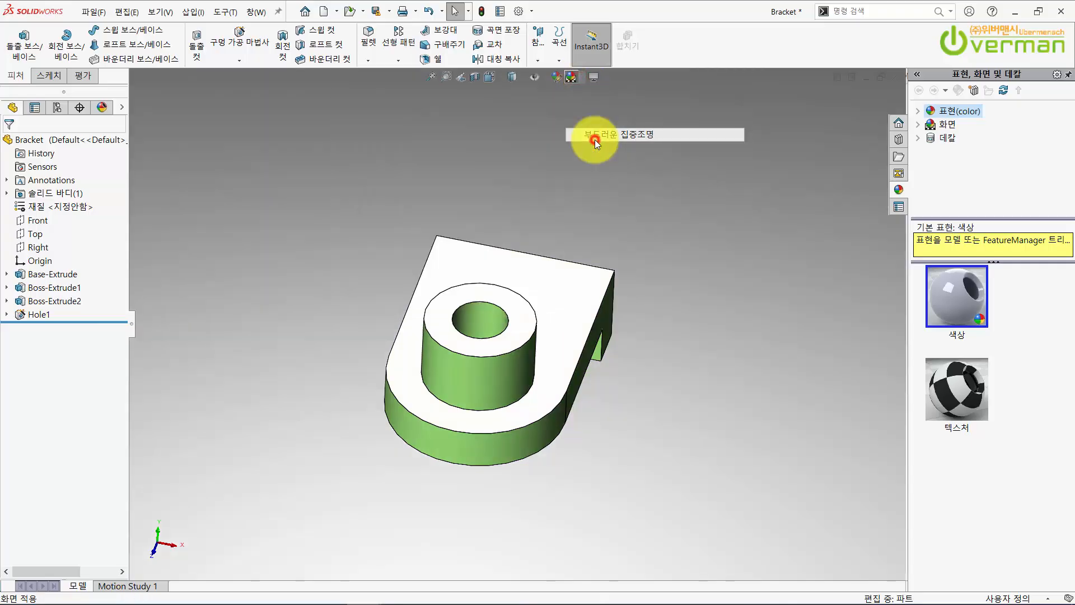
left_click(580, 78)
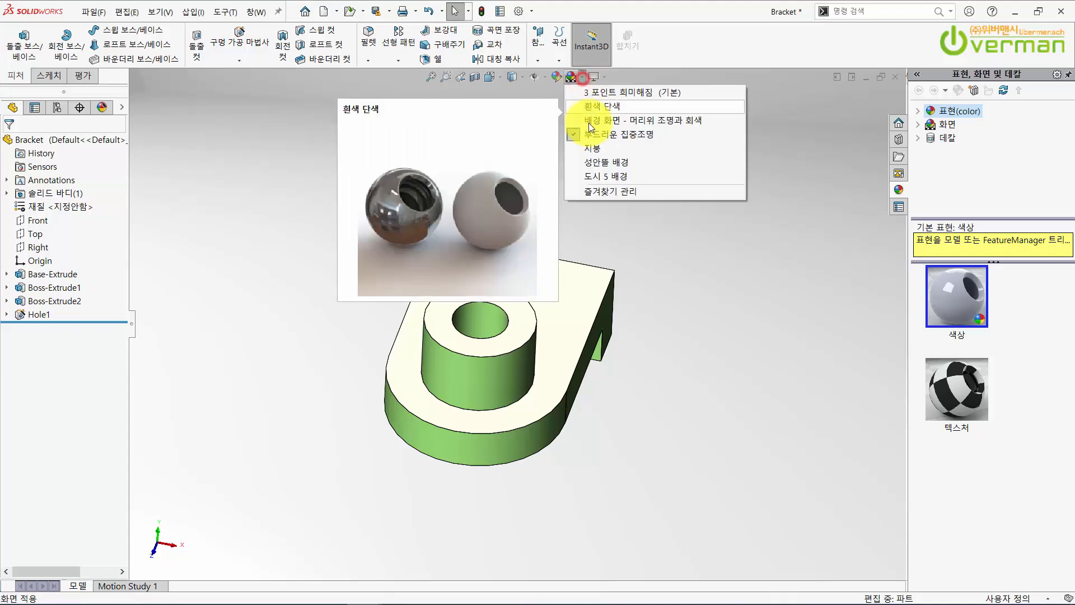
left_click(599, 150)
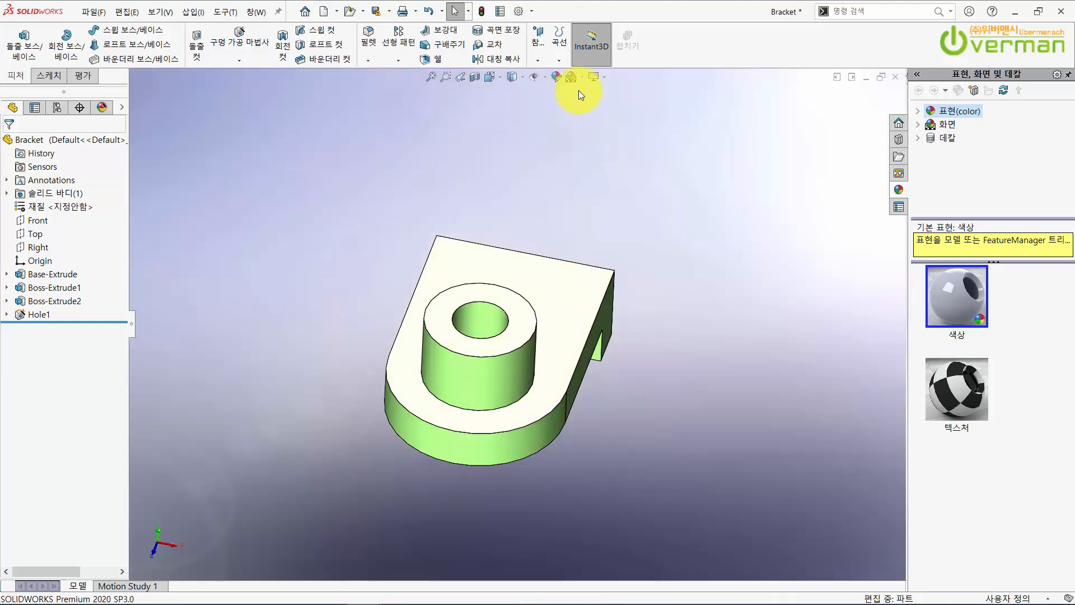
left_click(581, 78)
left_click(583, 88)
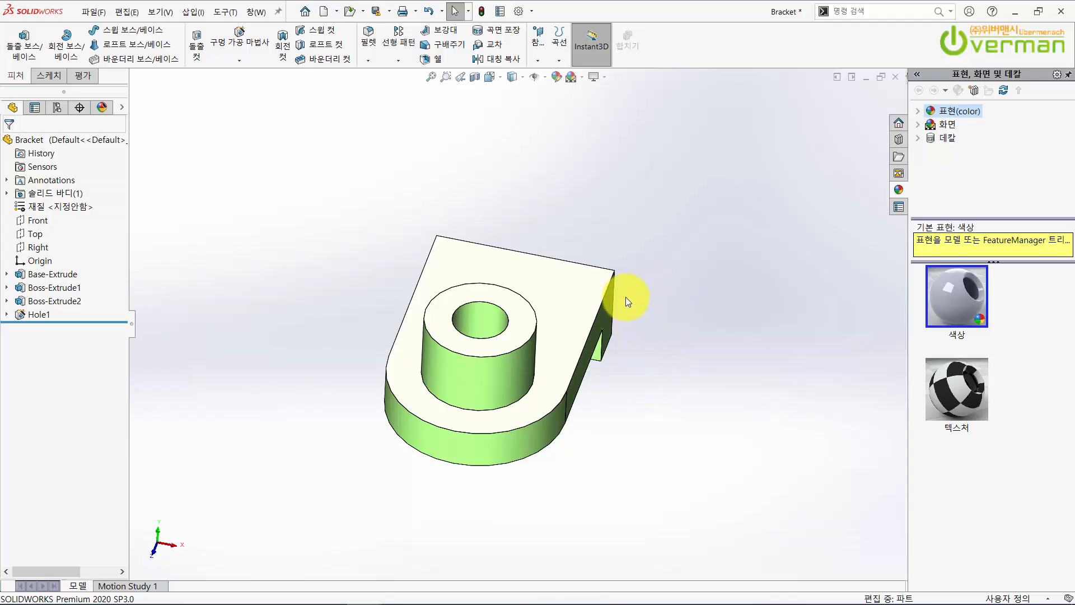
- Turn on RealView Graphics for the bracket and inspect its shadow and reflection from another angle
left_click(605, 80)
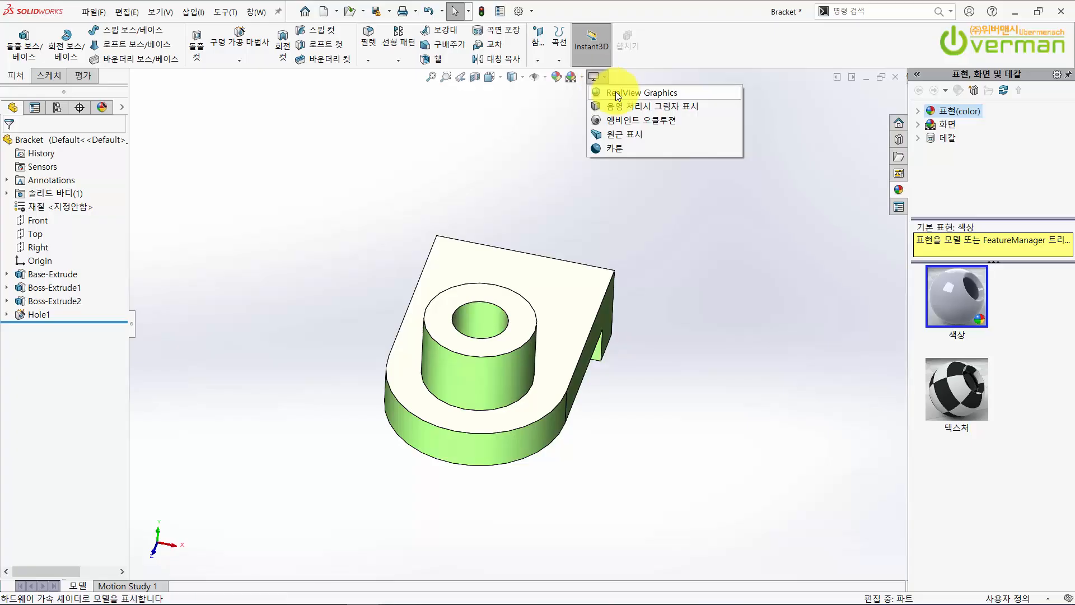
left_click(617, 95)
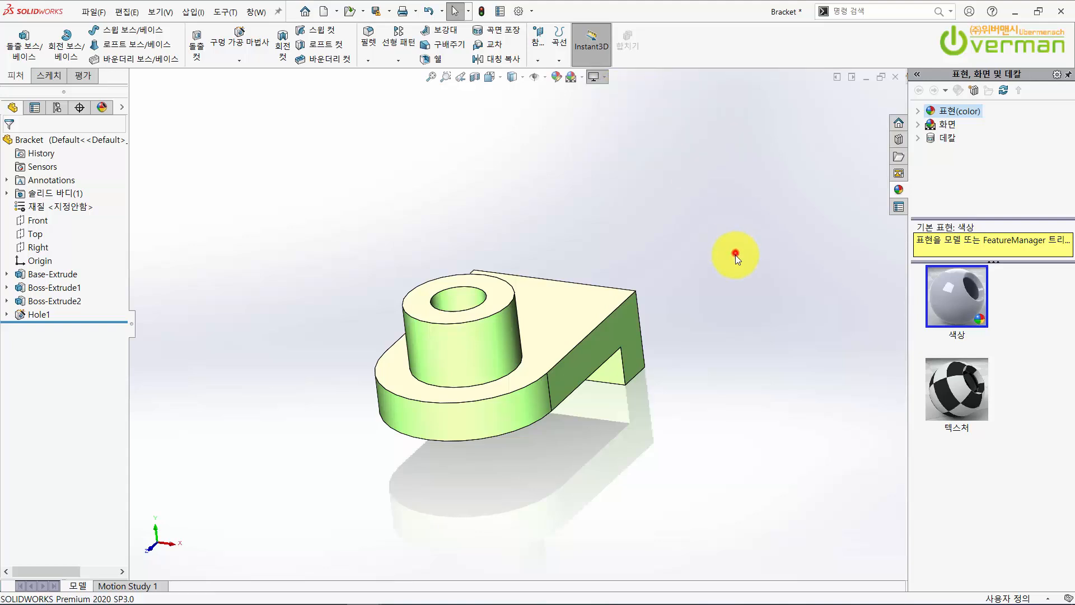
mouse_move(575, 367)
middle_mouse_down()
mouse_move(550, 373)
mouse_move(558, 377)
middle_mouse_up()
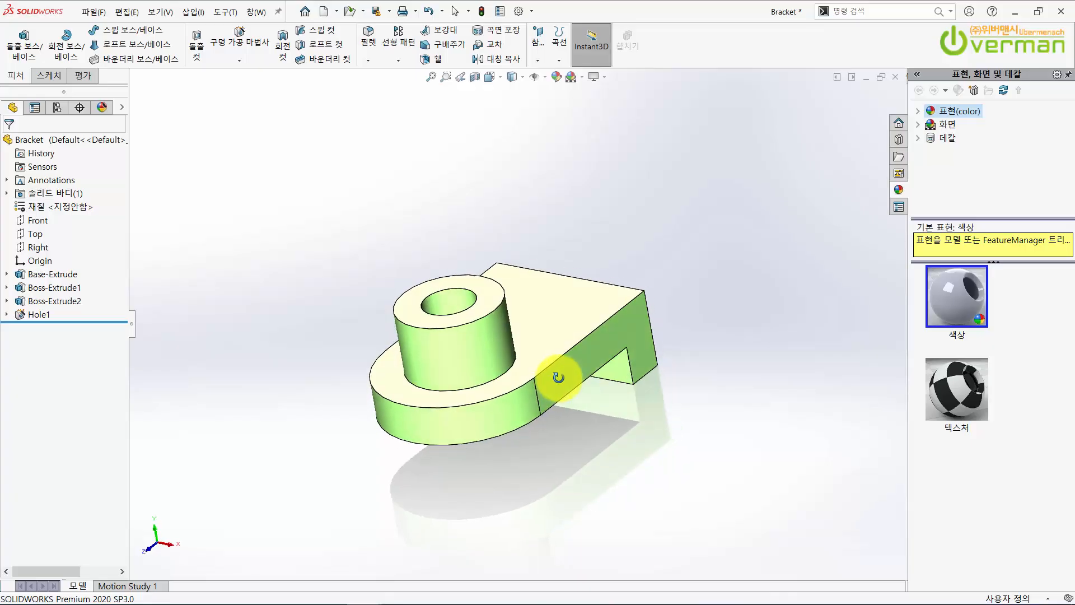
left_click(604, 78)
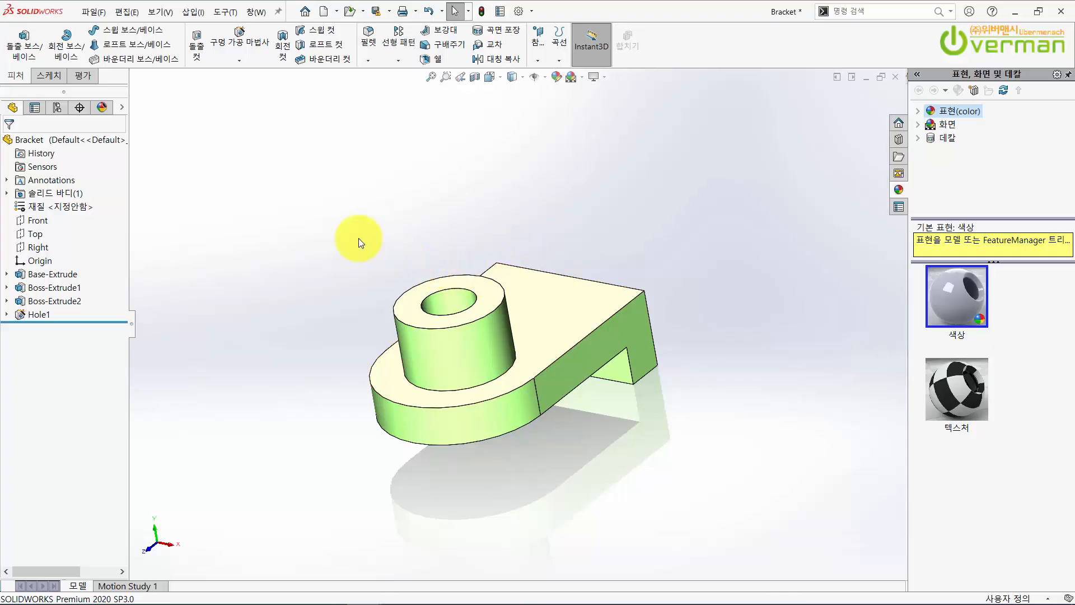
- Show the sketch commands in the CommandManager and view the bracket from a slightly different angle
left_click(62, 80)
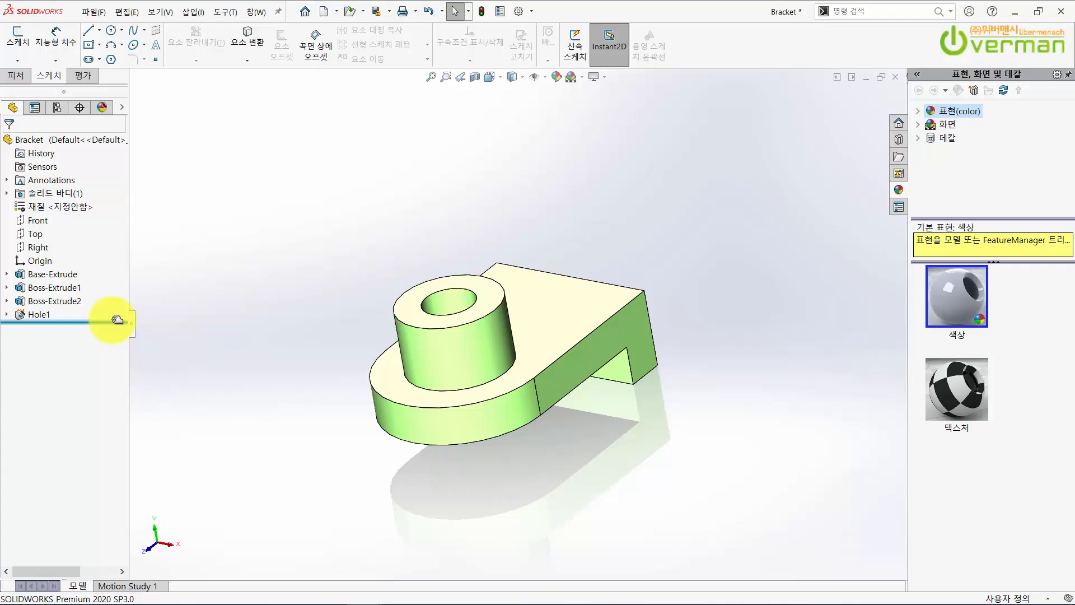
middle_click_drag(453, 265, 462, 268)
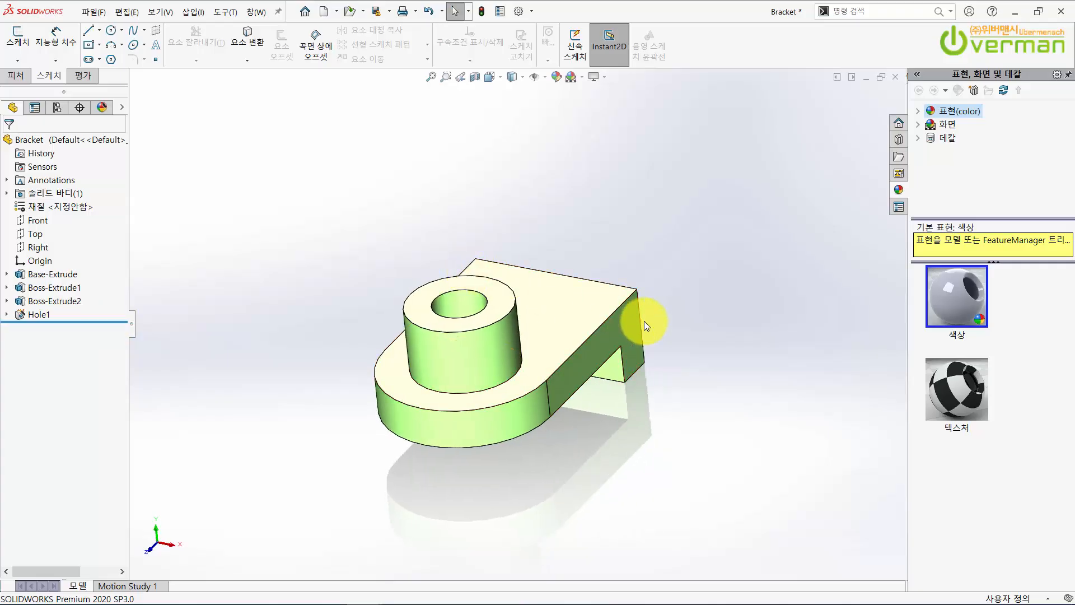